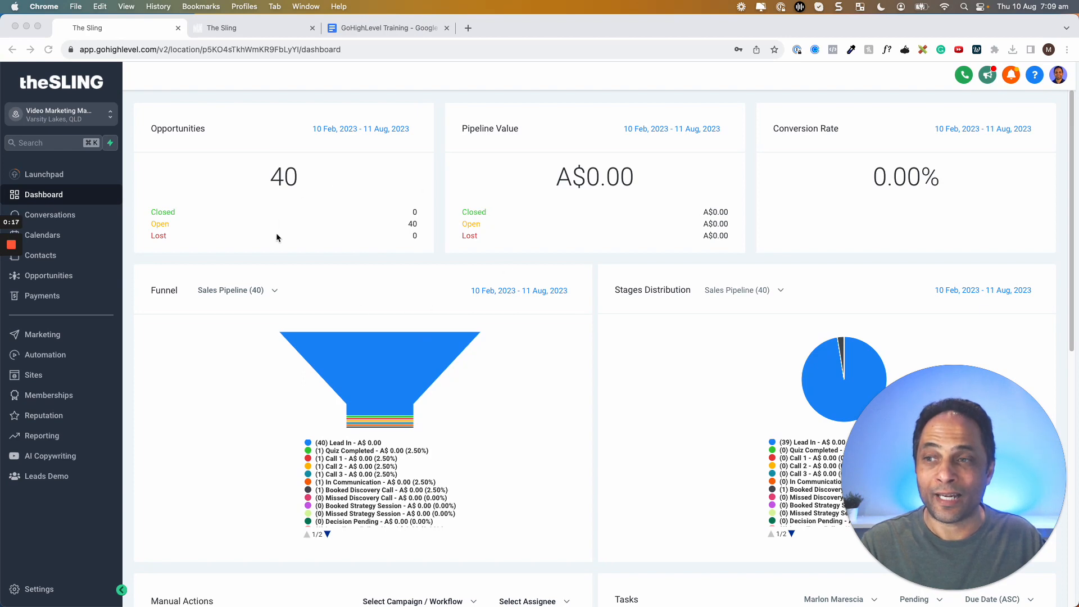
Step: Open the calendar settings for this location
{"action": "left_click", "coordinate": [19, 594]}
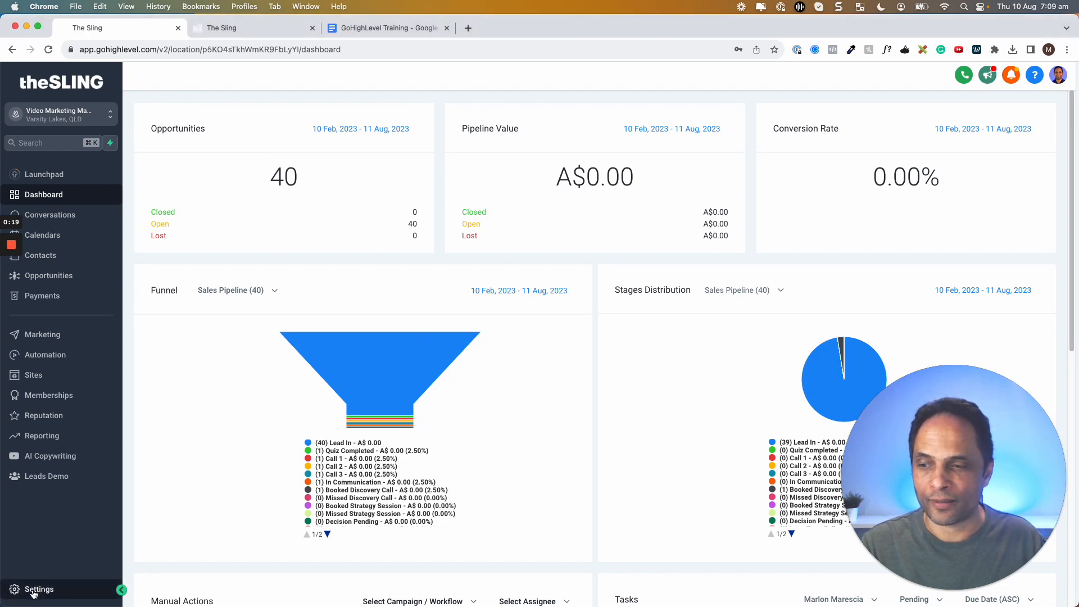
{"action": "left_click", "coordinate": [18, 594]}
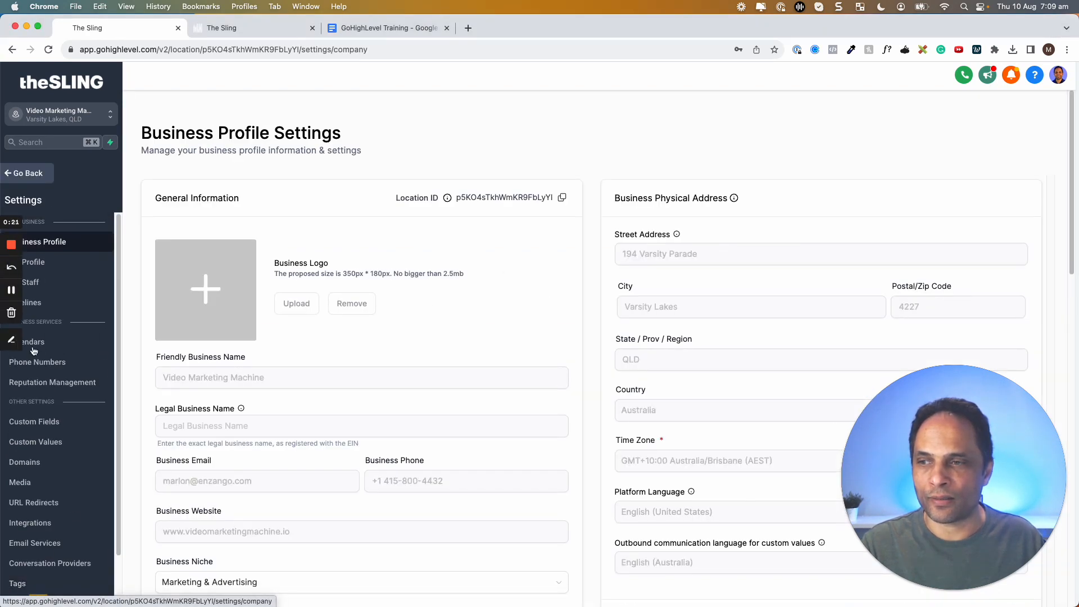
{"action": "left_click", "coordinate": [37, 344]}
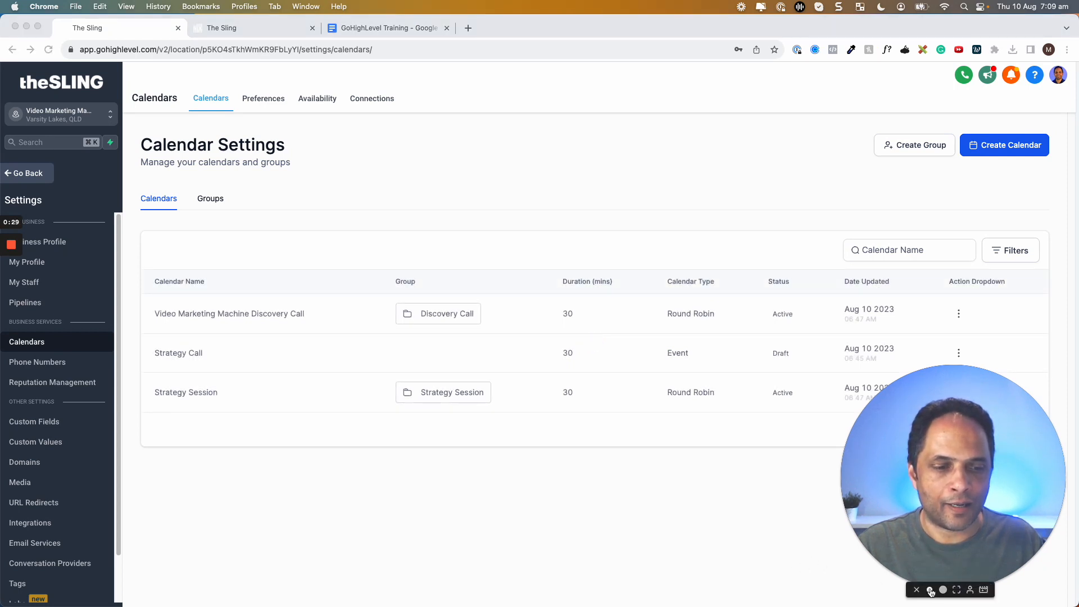
{"action": "left_click", "coordinate": [950, 589]}
{"action": "left_click_drag", "start_coordinate": [898, 523], "coordinate": [989, 521]}
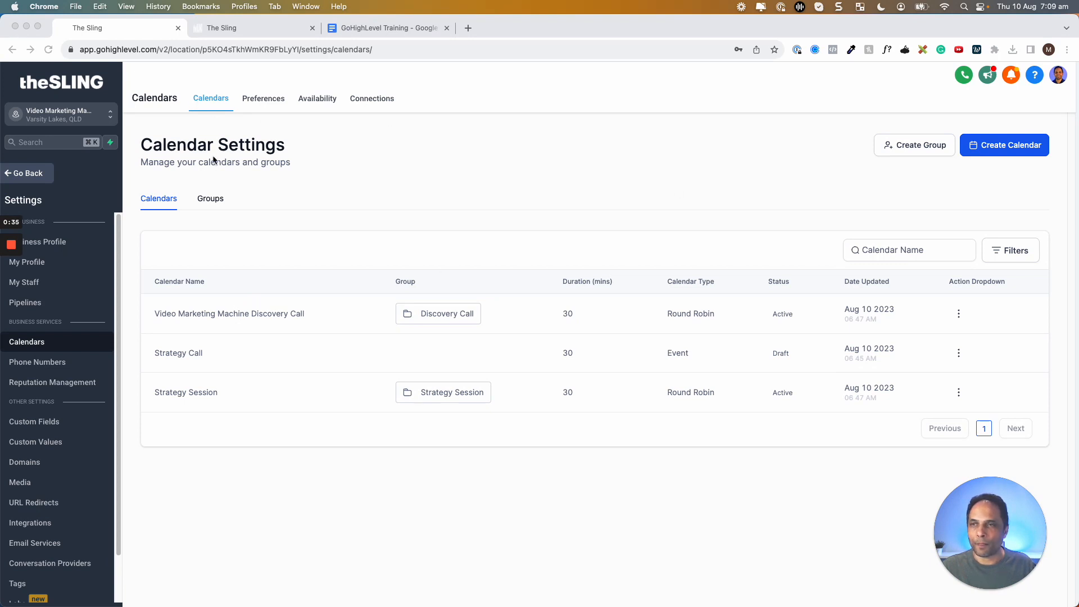
Step: Open the calendar preferences and place the cursor in the custom meeting location
{"action": "left_click", "coordinate": [256, 101]}
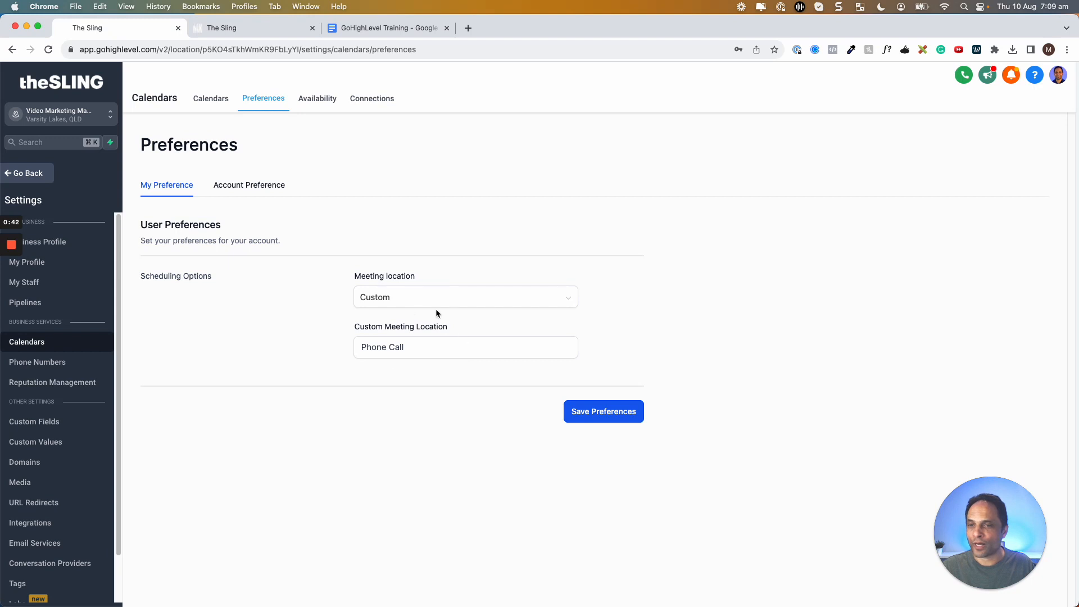
{"action": "left_click", "coordinate": [429, 339]}
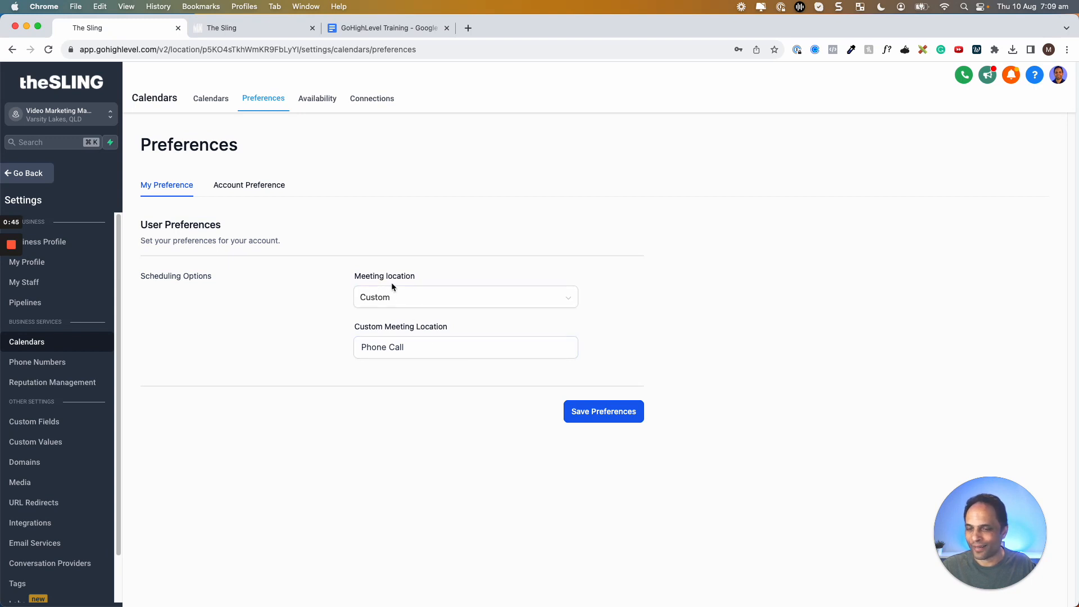
{"action": "left_click", "coordinate": [383, 351]}
Step: Switch the preferred meeting location to Phone
{"action": "left_click", "coordinate": [433, 299]}
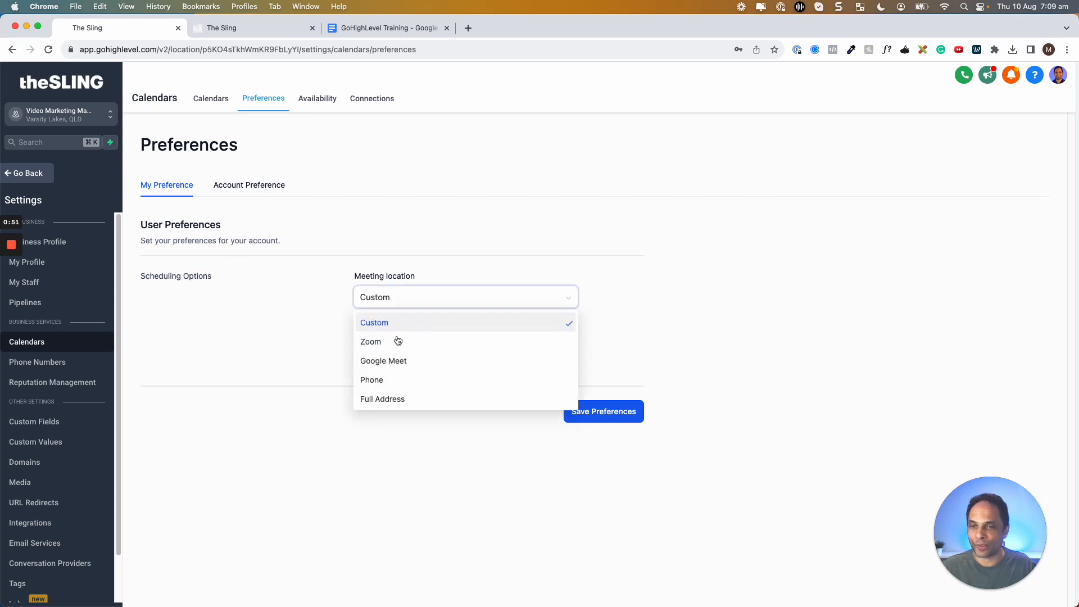
{"action": "left_click", "coordinate": [372, 379]}
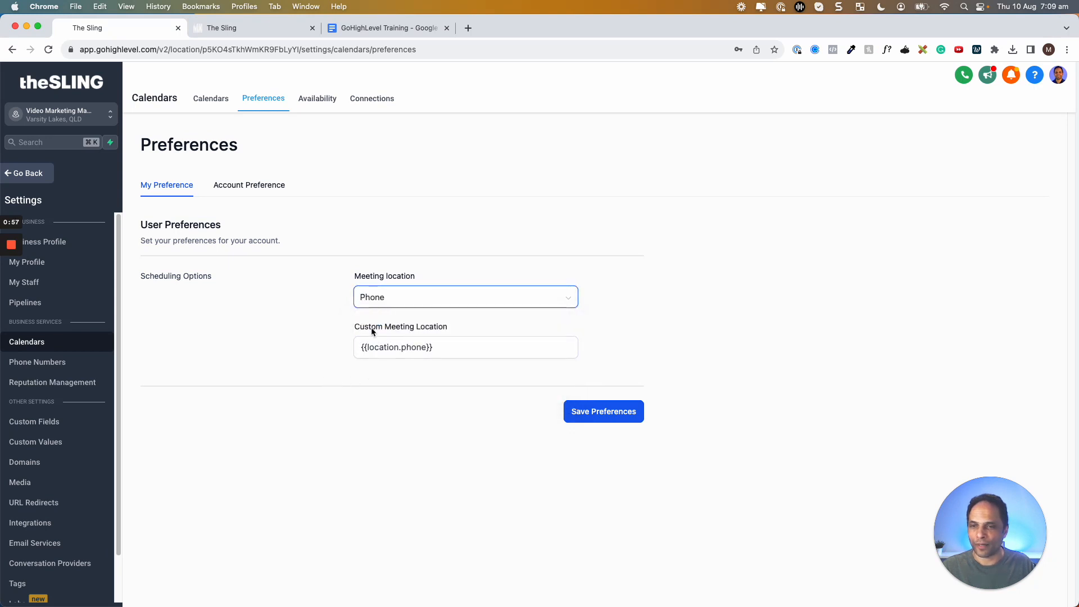
{"action": "left_click", "coordinate": [364, 350]}
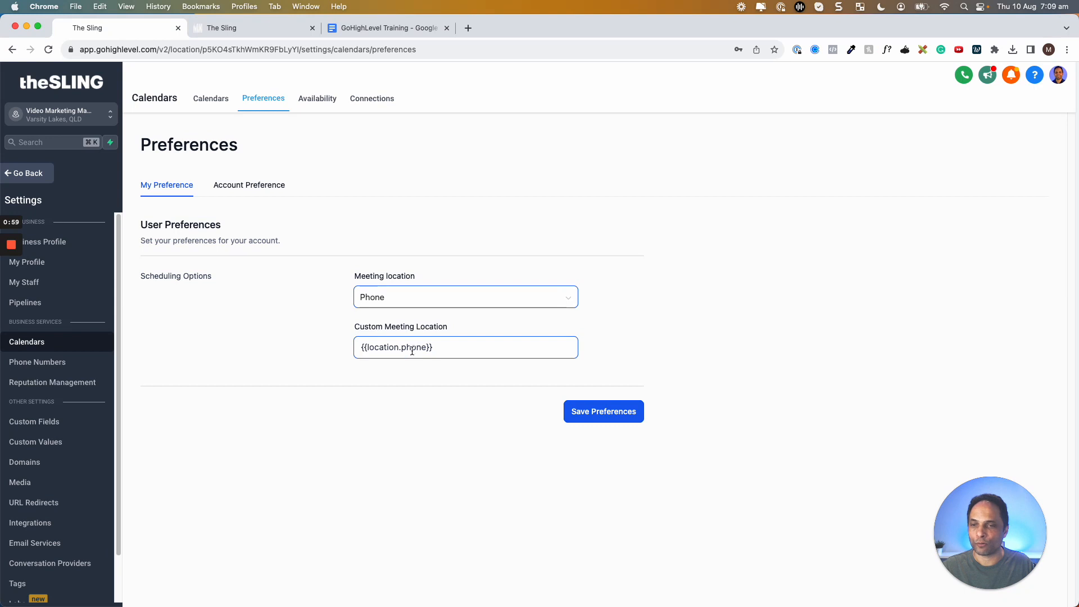
Step: Set the meeting location to Custom and enter "Phone Call - I will call" as the custom meeting location
{"action": "left_click", "coordinate": [416, 299]}
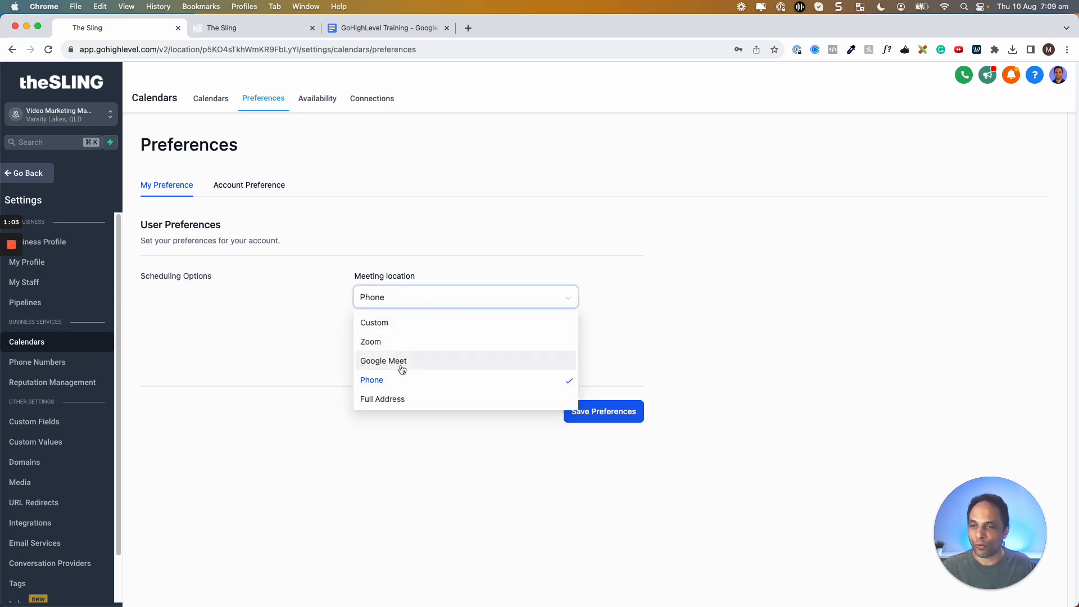
{"action": "left_click", "coordinate": [409, 327]}
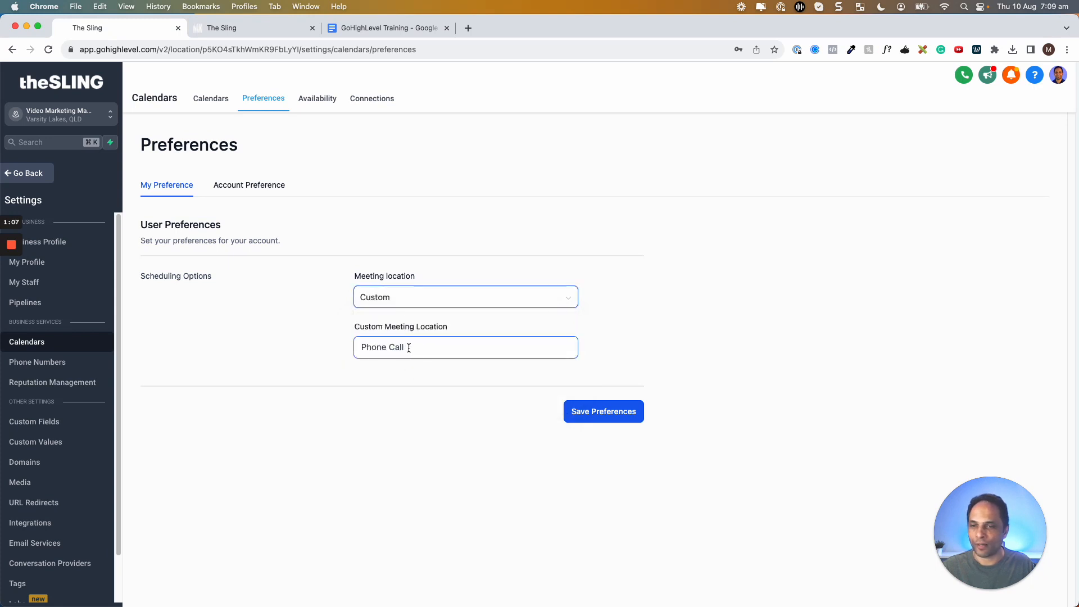
{"action": "left_click", "coordinate": [409, 347]}
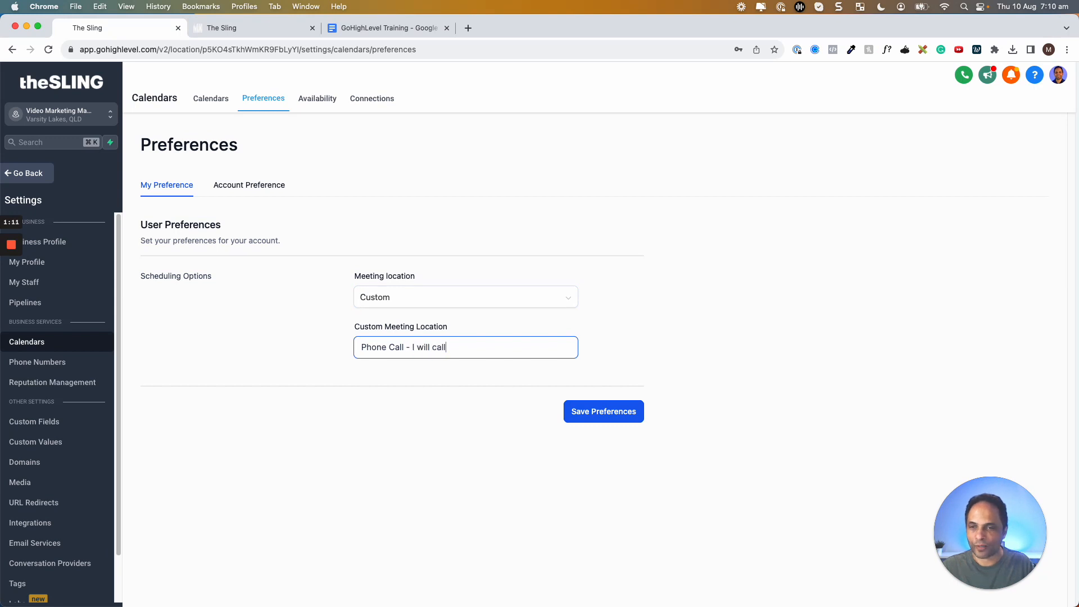
Step: Review the account preferences for week start day, widget language and time format
{"action": "left_click", "coordinate": [241, 191]}
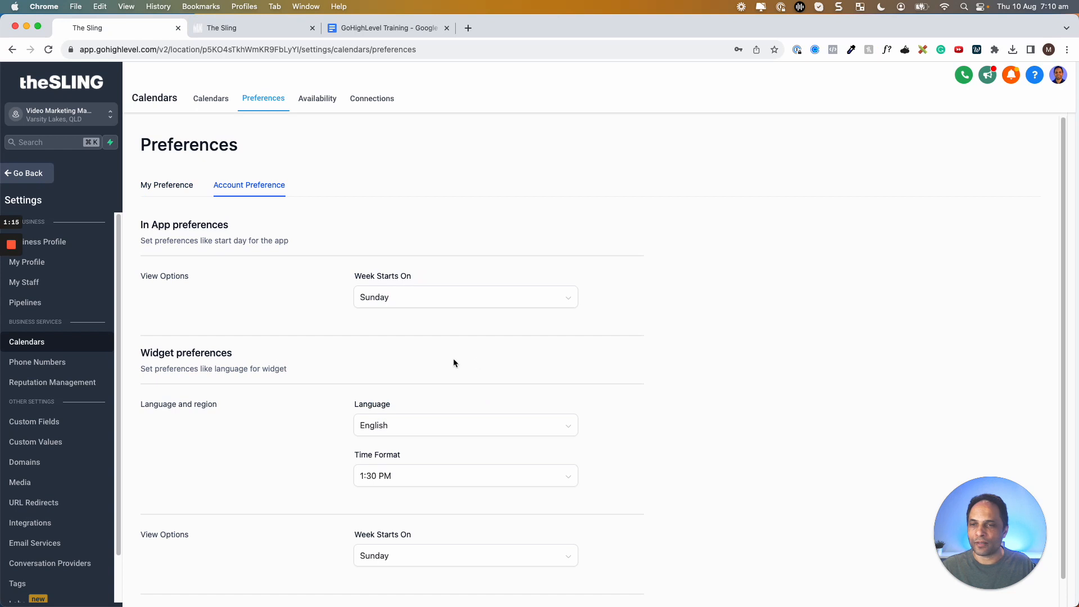
{"action": "scroll", "coordinate": [492, 361], "scroll_direction": "down", "scroll_amount": 1}
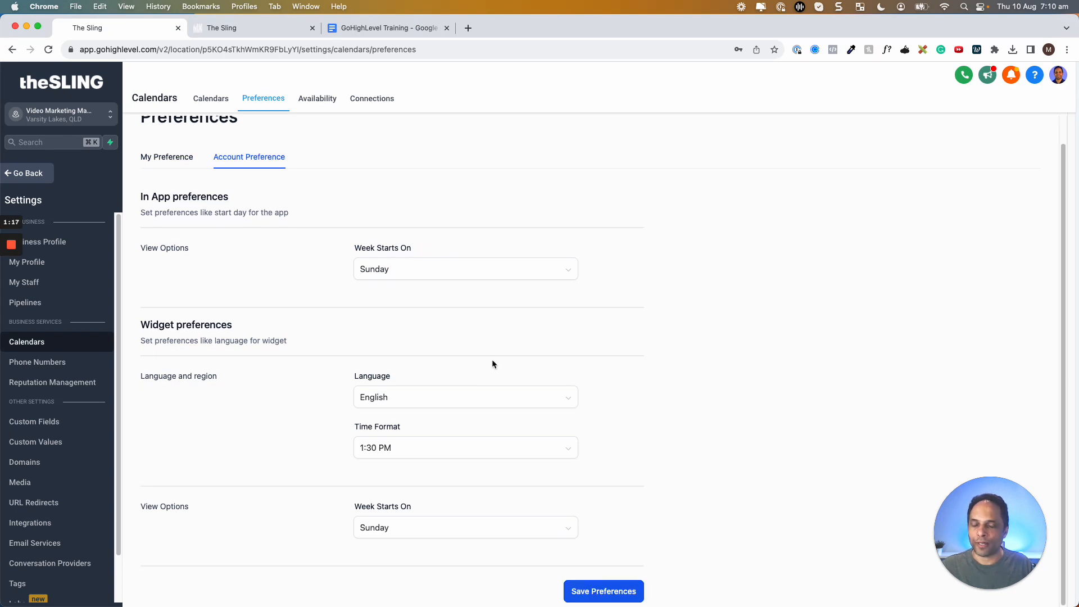
{"action": "left_click", "coordinate": [391, 270]}
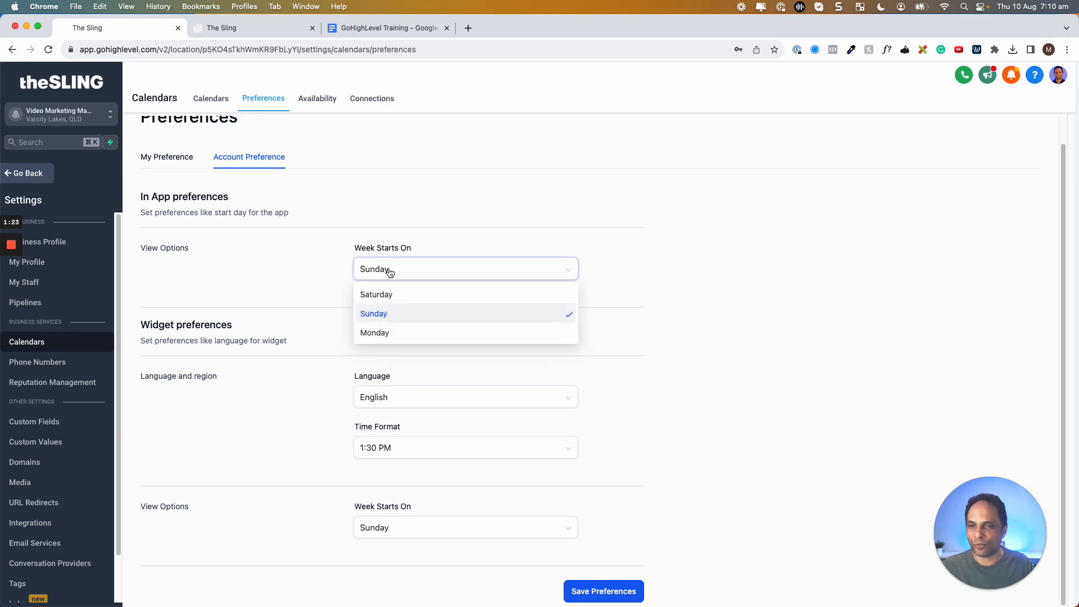
{"action": "left_click", "coordinate": [750, 249]}
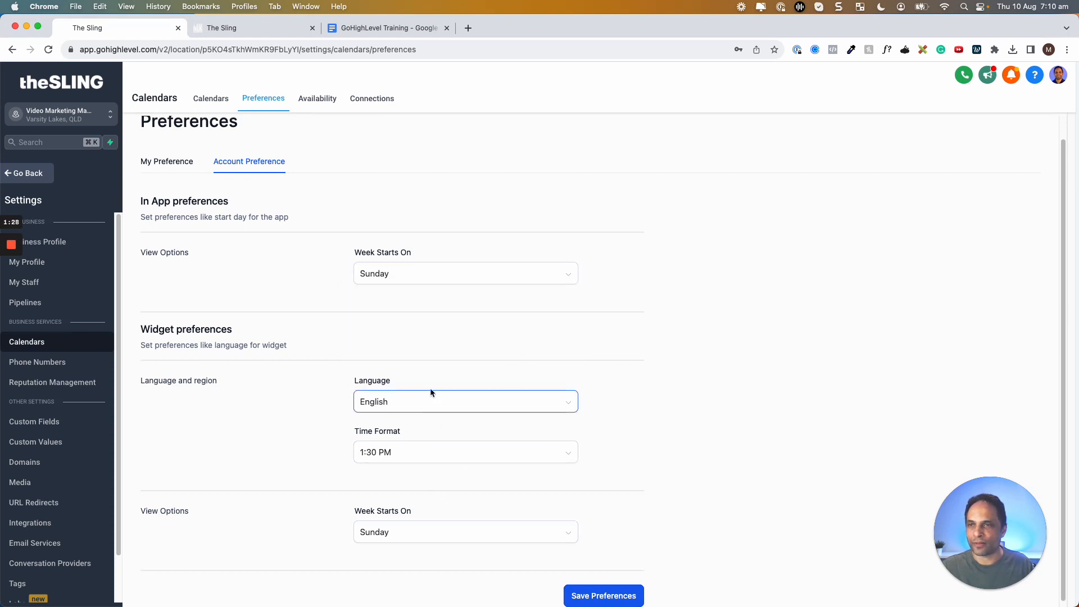
{"action": "scroll", "coordinate": [434, 390], "scroll_direction": "up", "scroll_amount": 1}
Step: Open the personal availability settings with the weekly working hours
{"action": "left_click", "coordinate": [332, 102]}
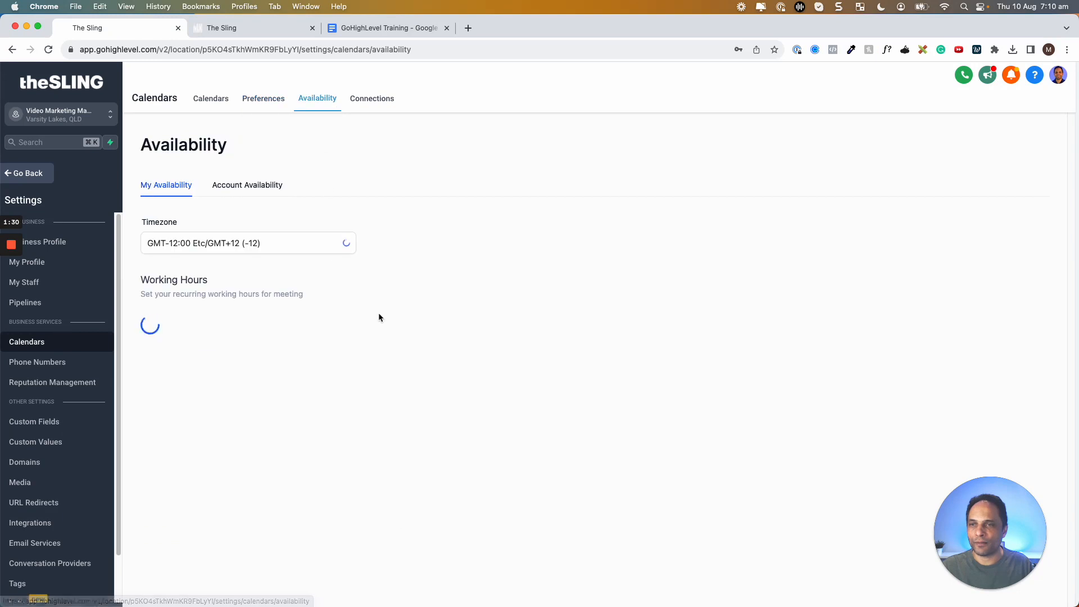
{"action": "scroll", "coordinate": [494, 278], "scroll_direction": "down", "scroll_amount": 3}
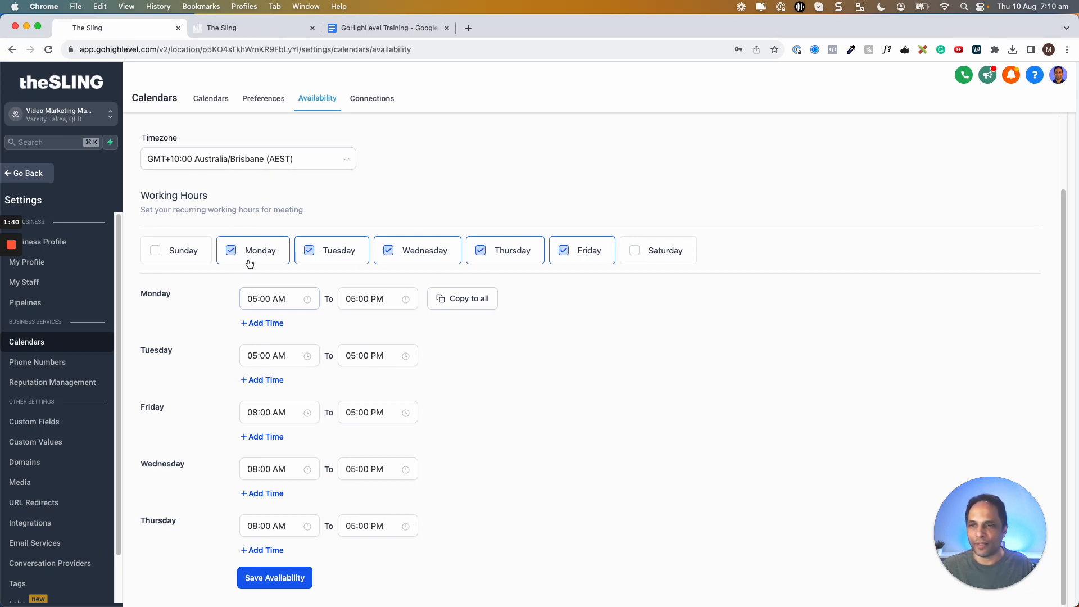
Step: Turn Tuesday off and on again in the working hours
{"action": "left_click", "coordinate": [309, 251]}
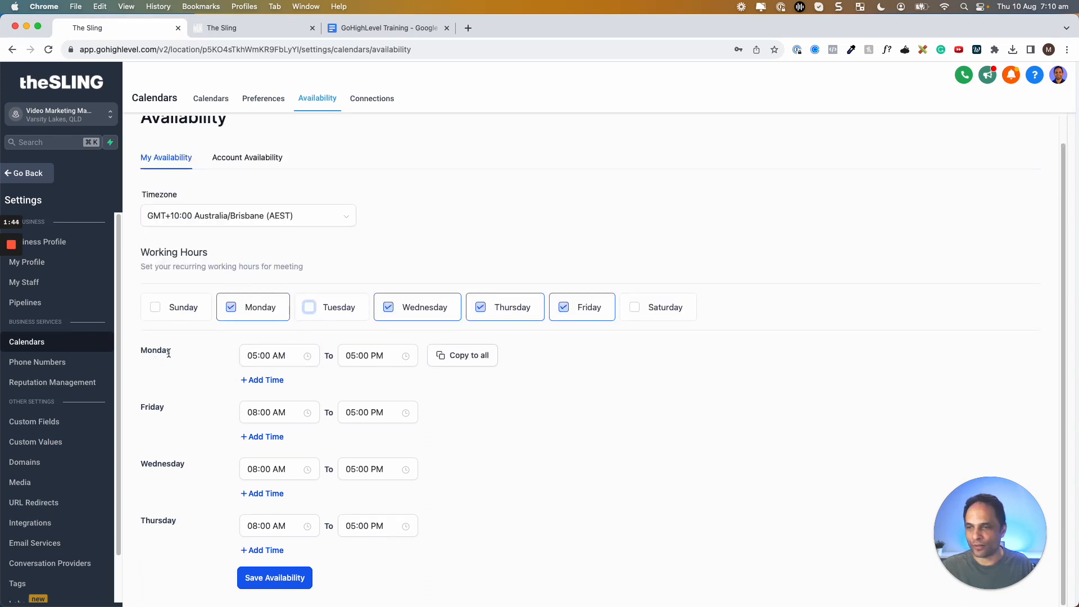
{"action": "left_click", "coordinate": [309, 307]}
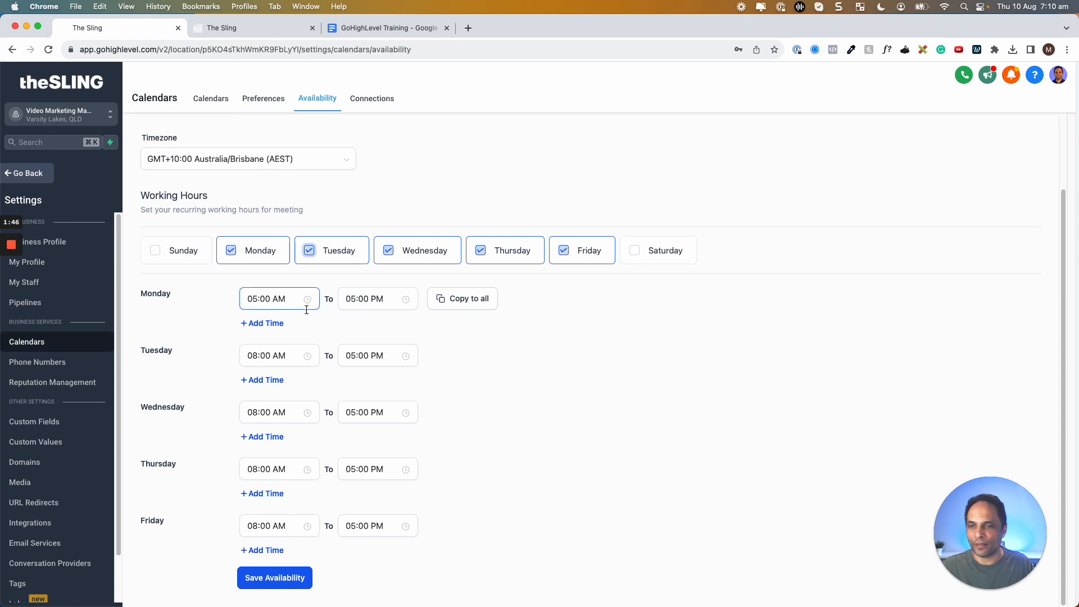
{"action": "scroll", "coordinate": [379, 198], "scroll_direction": "up", "scroll_amount": 3}
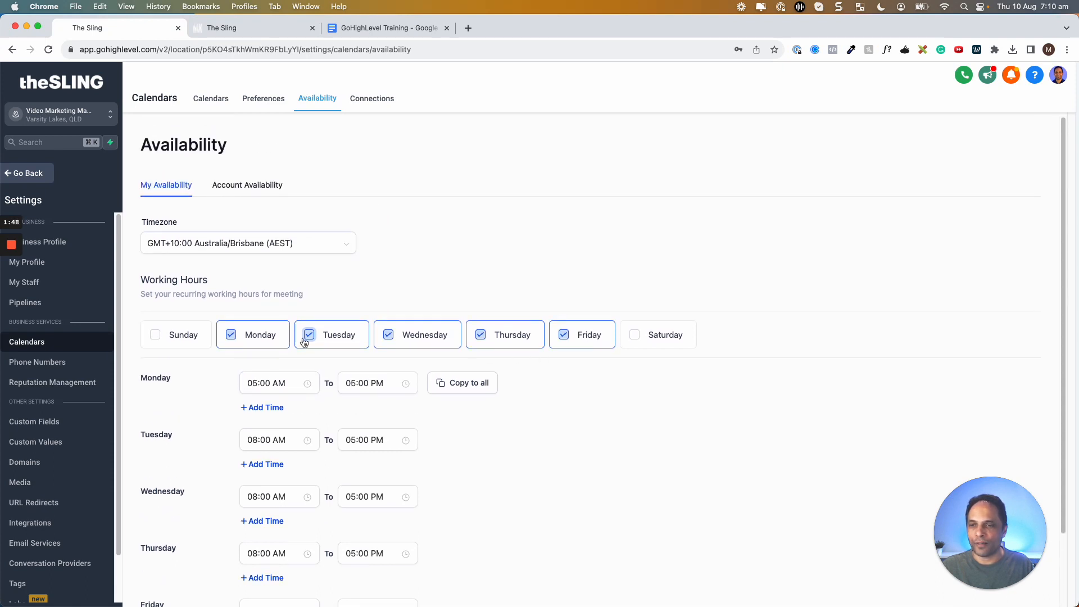
{"action": "scroll", "coordinate": [309, 400], "scroll_direction": "down", "scroll_amount": 3}
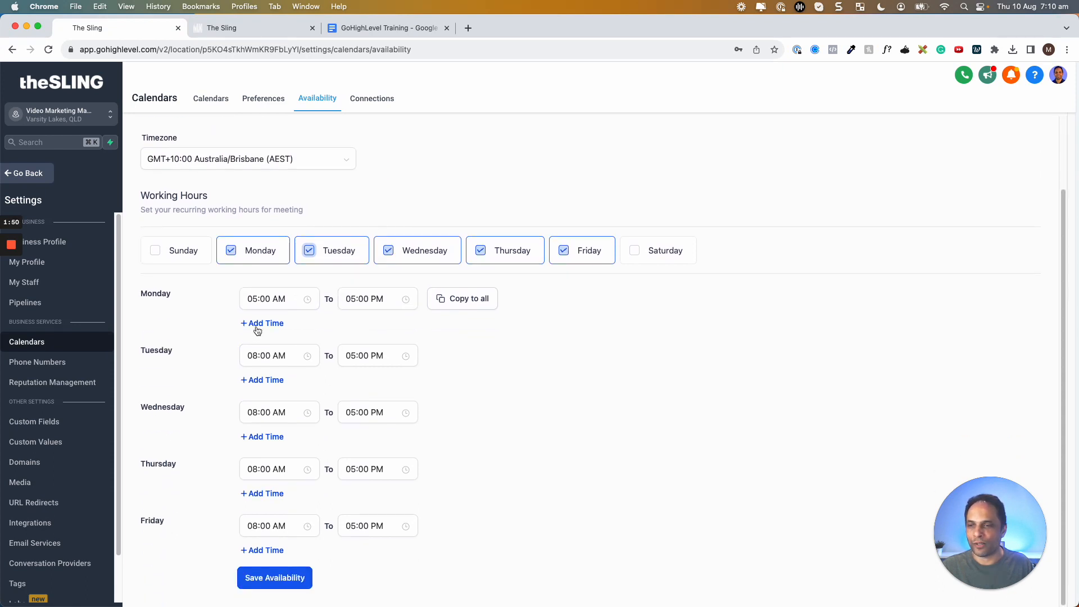
Step: Add a second Monday availability slot from 07:00 PM to 08:00 PM
{"action": "left_click", "coordinate": [261, 324]}
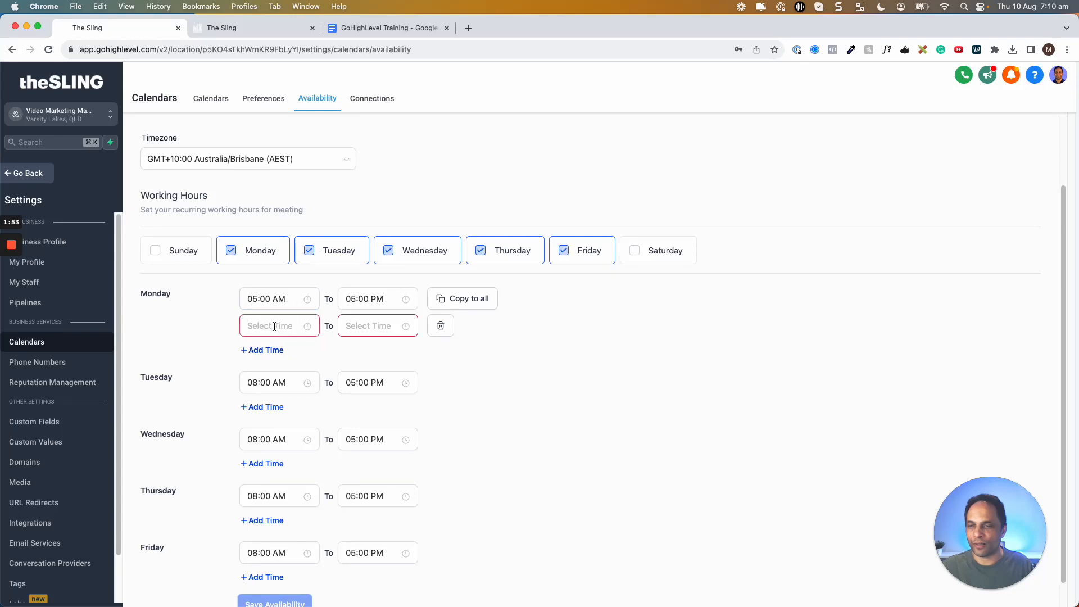
{"action": "left_click", "coordinate": [274, 329]}
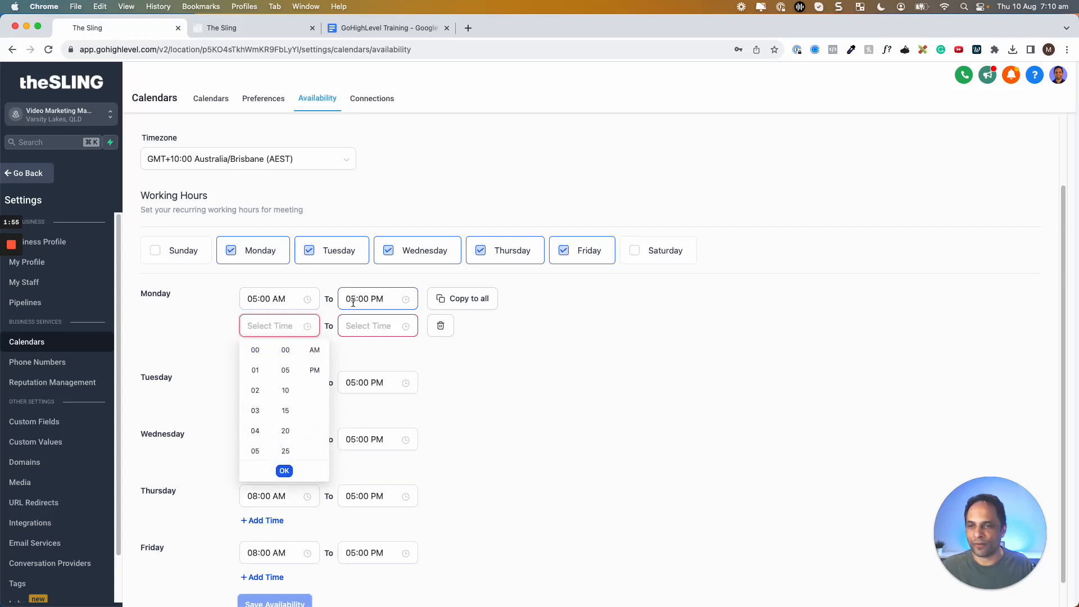
{"action": "scroll", "coordinate": [256, 439], "scroll_direction": "down", "scroll_amount": 2}
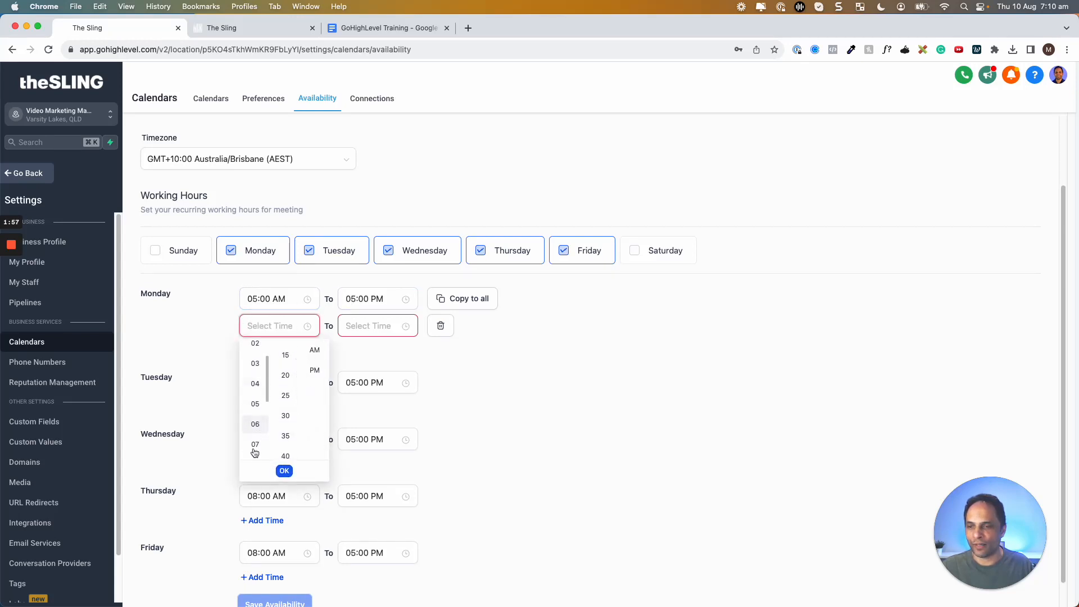
{"action": "left_click", "coordinate": [254, 450]}
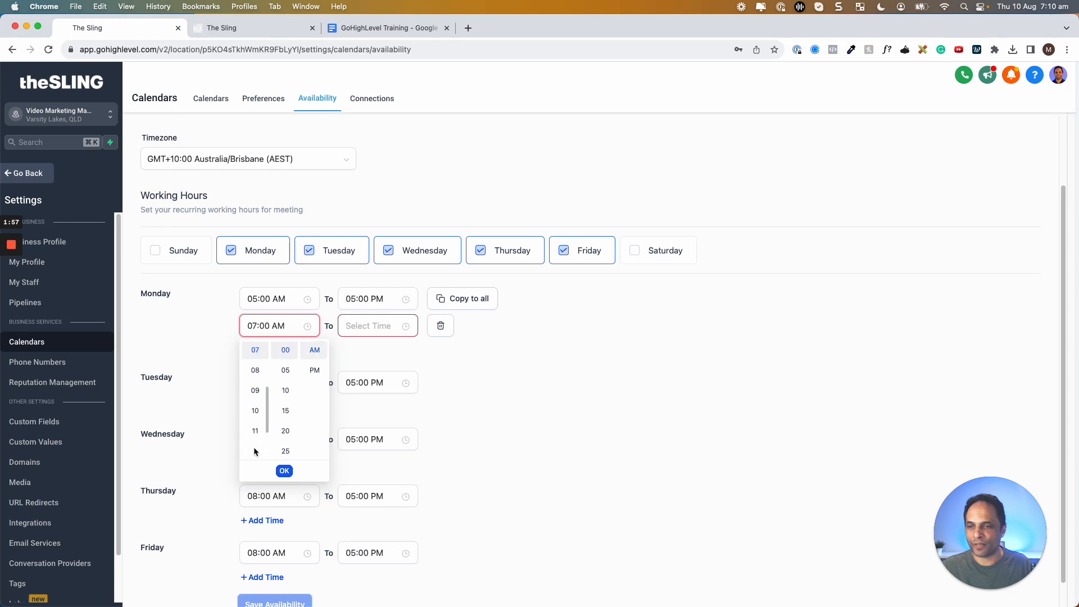
{"action": "left_click", "coordinate": [314, 370]}
{"action": "left_click", "coordinate": [365, 328]}
{"action": "scroll", "coordinate": [364, 404], "scroll_direction": "down", "scroll_amount": 5}
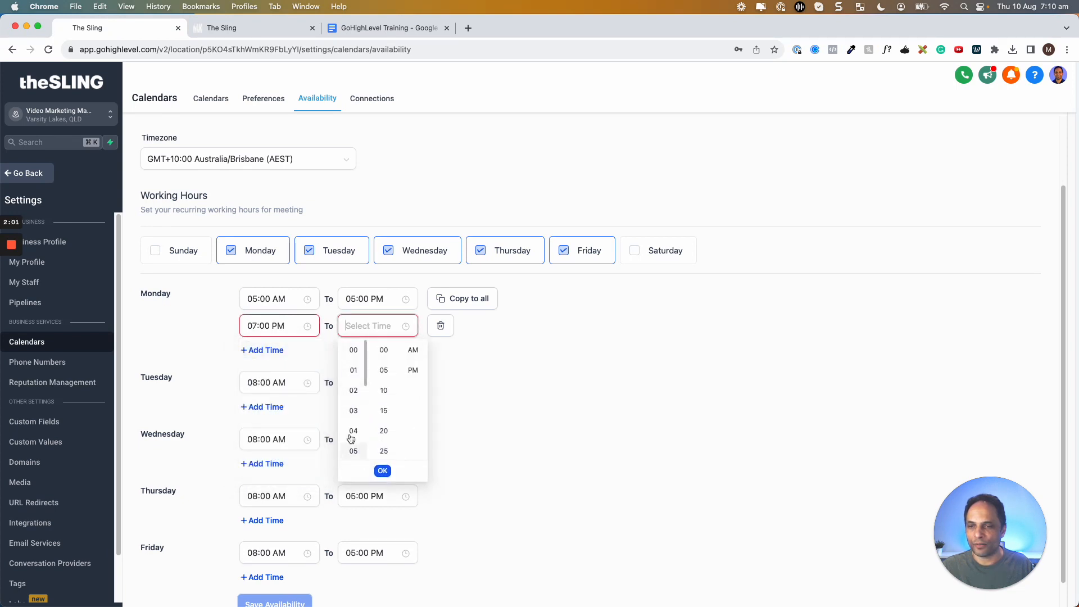
{"action": "left_click", "coordinate": [354, 373]}
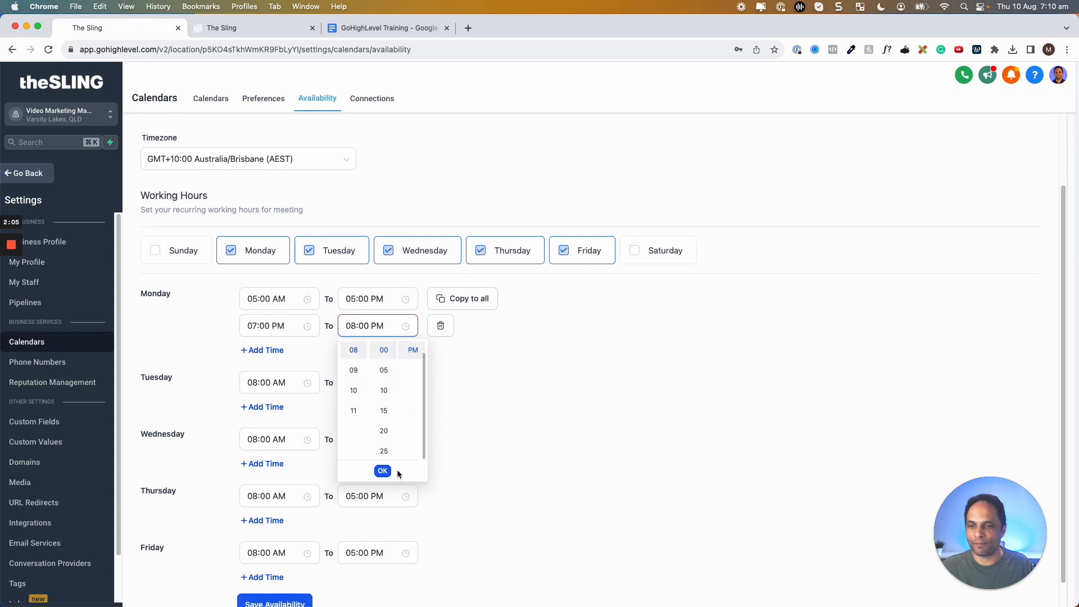
{"action": "left_click", "coordinate": [428, 460]}
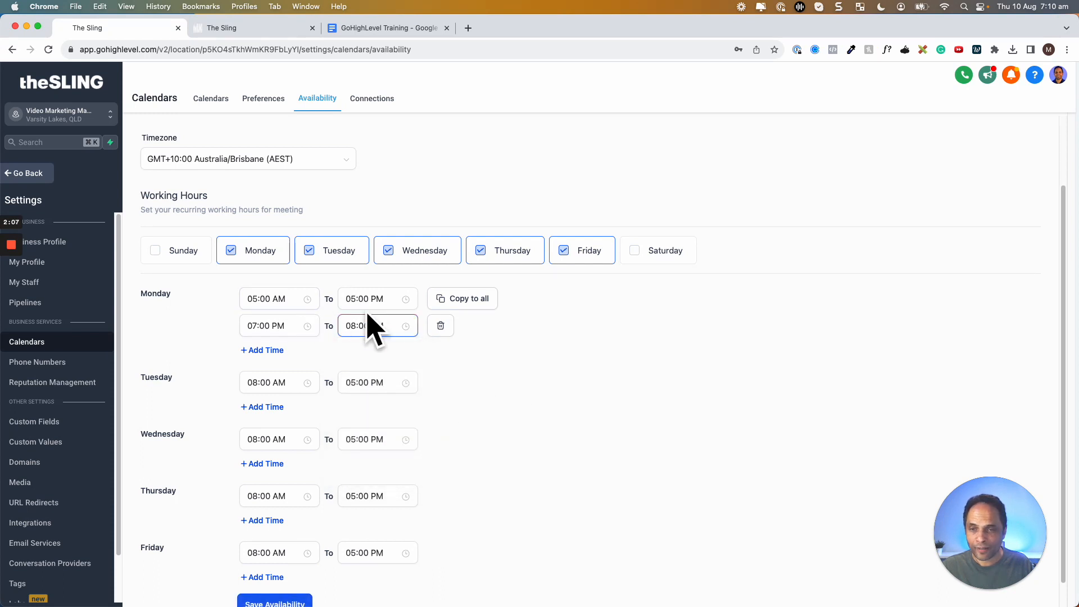
Step: Copy Monday's hours to all selected days and remove Thursday from the working days
{"action": "left_click", "coordinate": [458, 298]}
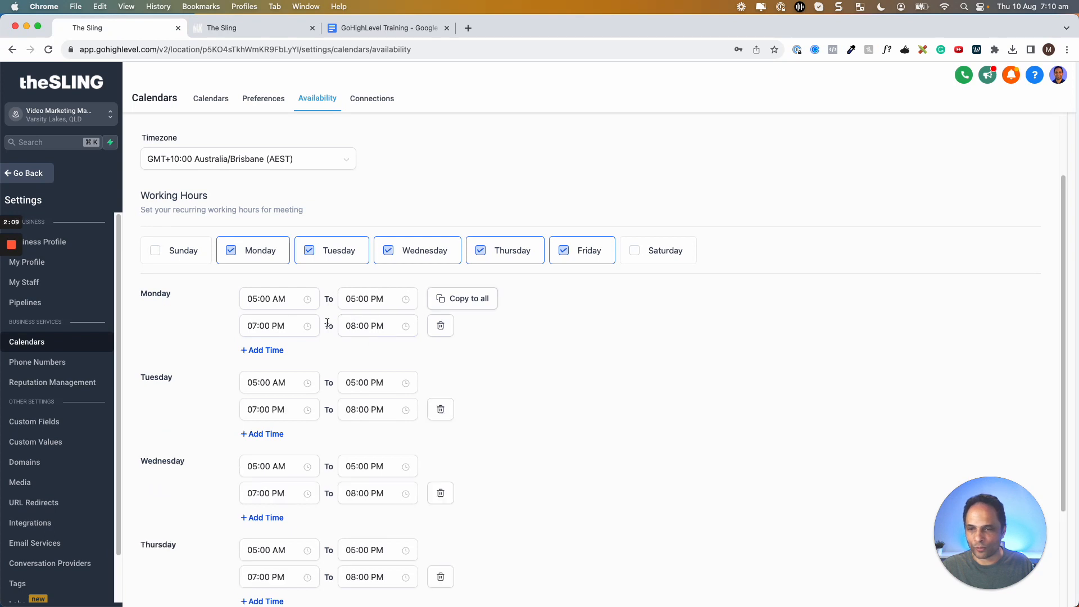
{"action": "scroll", "coordinate": [369, 515], "scroll_direction": "down", "scroll_amount": 3}
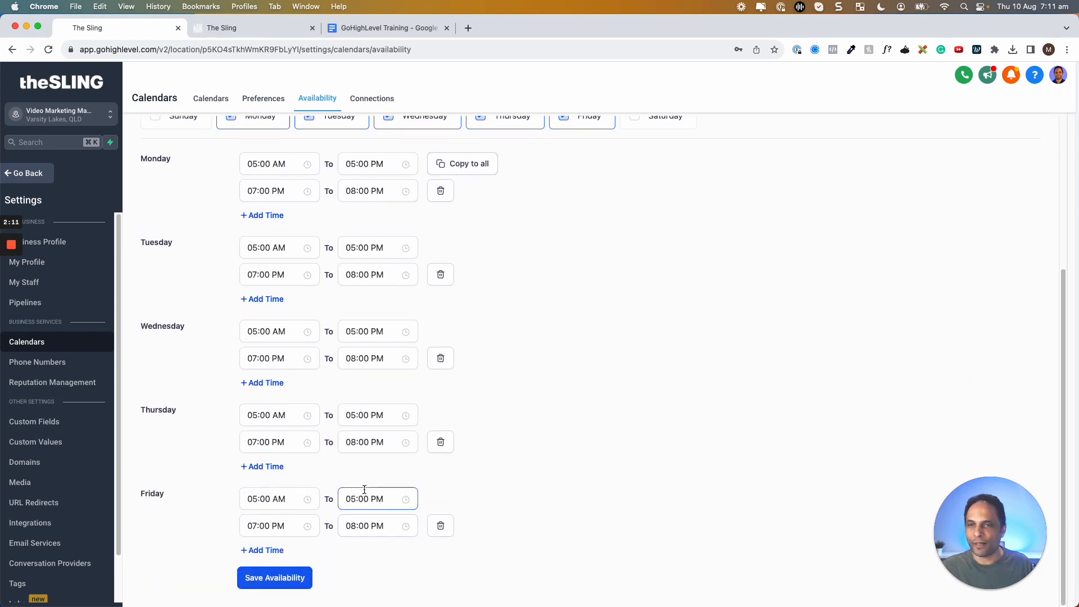
{"action": "scroll", "coordinate": [363, 490], "scroll_direction": "up", "scroll_amount": 5}
{"action": "left_click", "coordinate": [481, 336]}
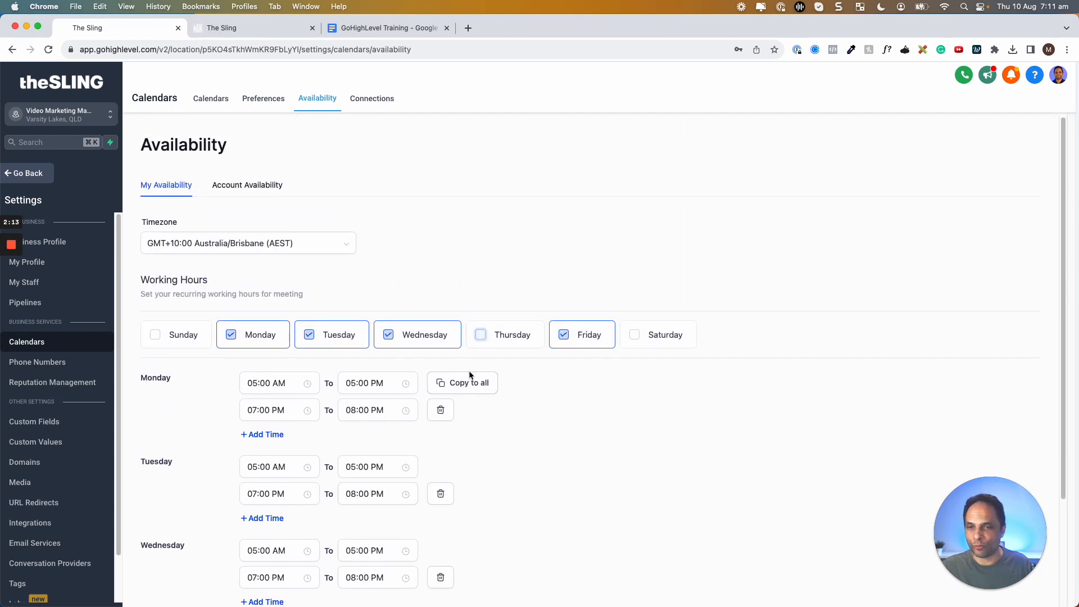
Step: Set the start time of Tuesday's second availability slot to 08:00 PM
{"action": "left_click", "coordinate": [258, 493]}
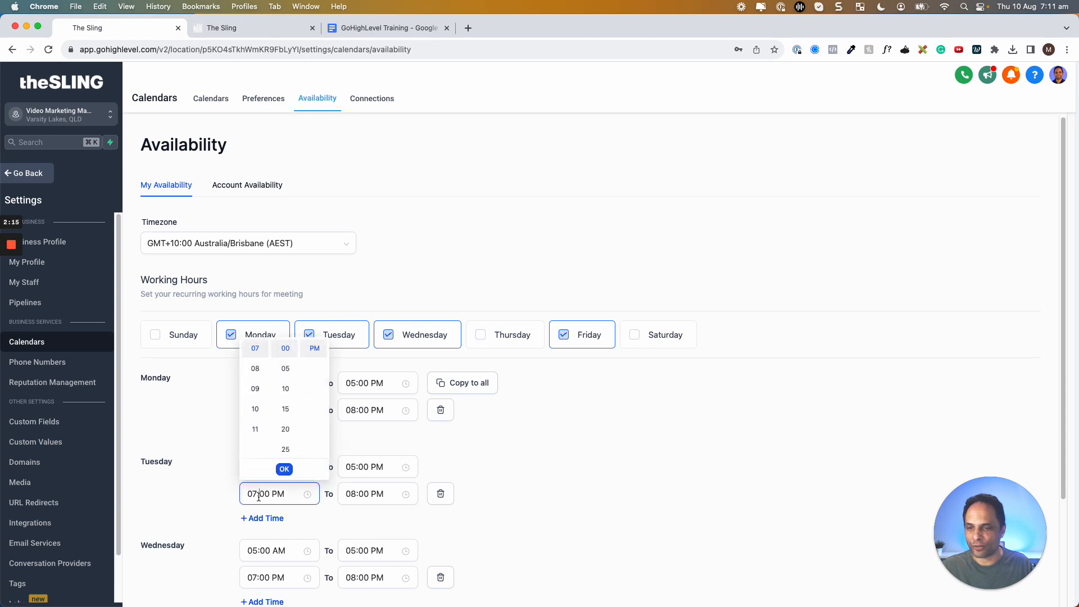
{"action": "left_click", "coordinate": [255, 410]}
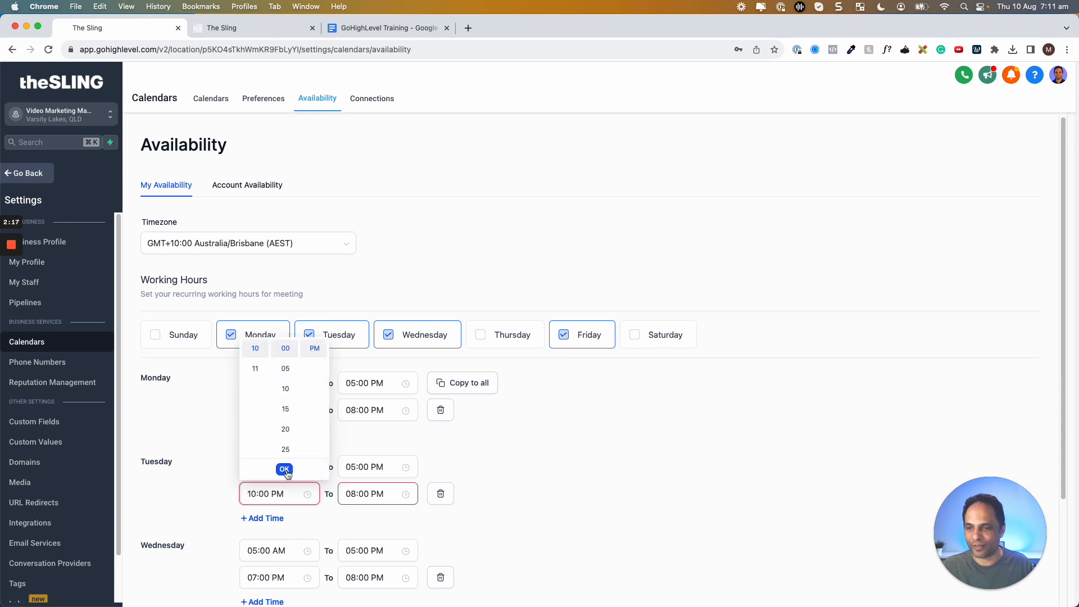
{"action": "left_click", "coordinate": [285, 470]}
{"action": "left_click", "coordinate": [255, 493]}
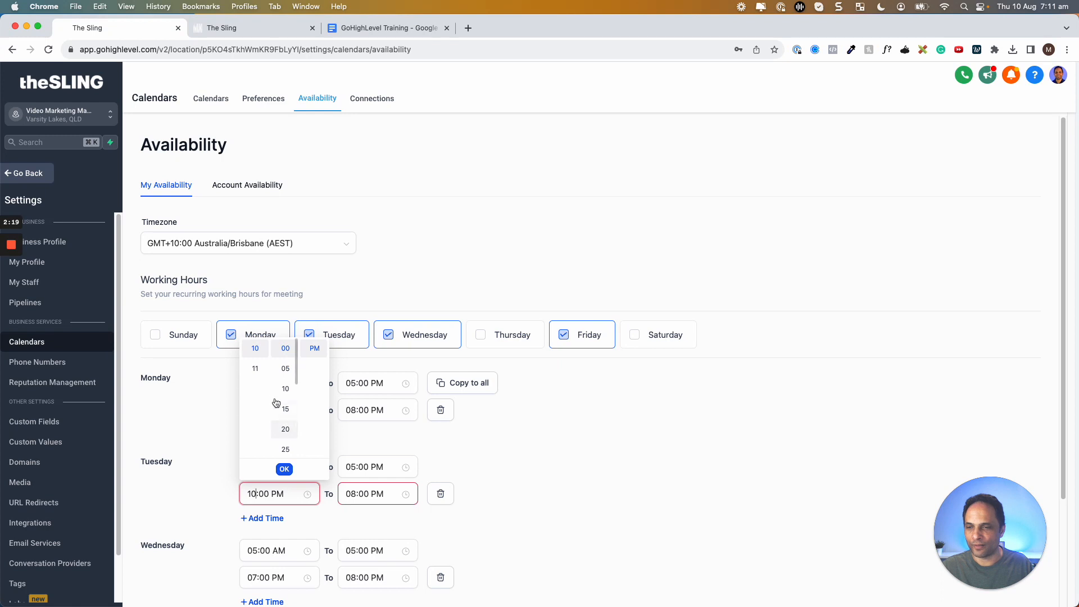
{"action": "scroll", "coordinate": [258, 441], "scroll_direction": "up", "scroll_amount": 3}
{"action": "left_click", "coordinate": [257, 438]}
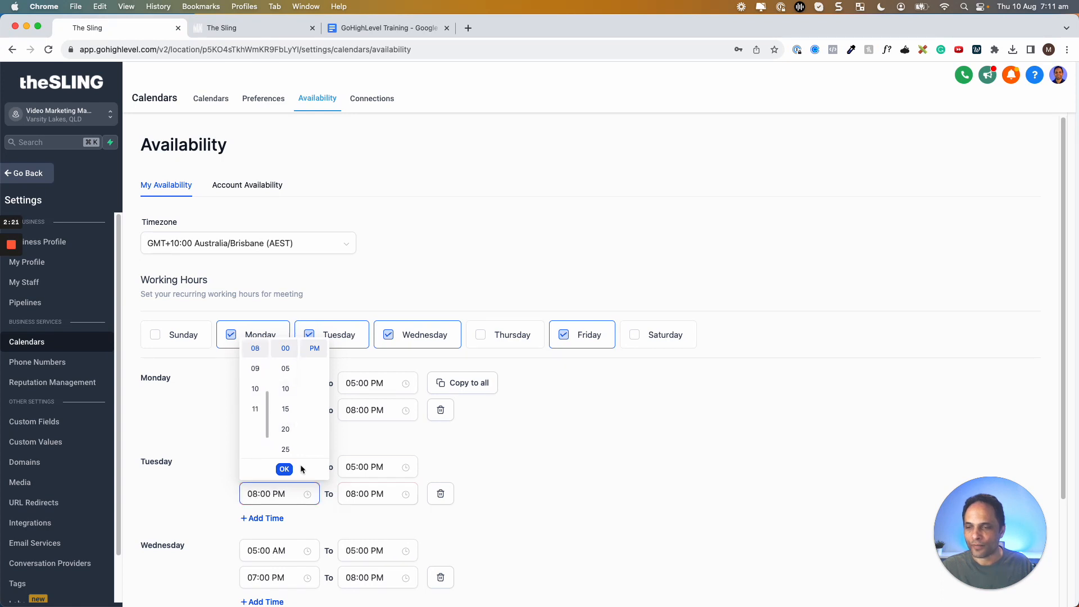
{"action": "left_click", "coordinate": [285, 469]}
Step: Set the end time of Tuesday's second availability slot to 10:00 PM
{"action": "left_click", "coordinate": [371, 493]}
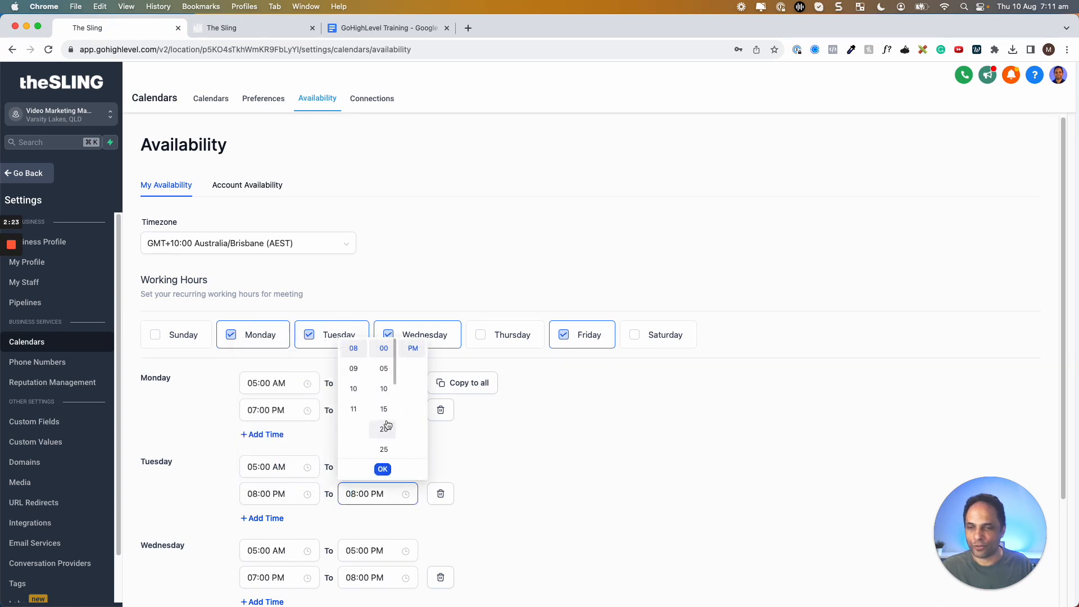
{"action": "left_click", "coordinate": [354, 388]}
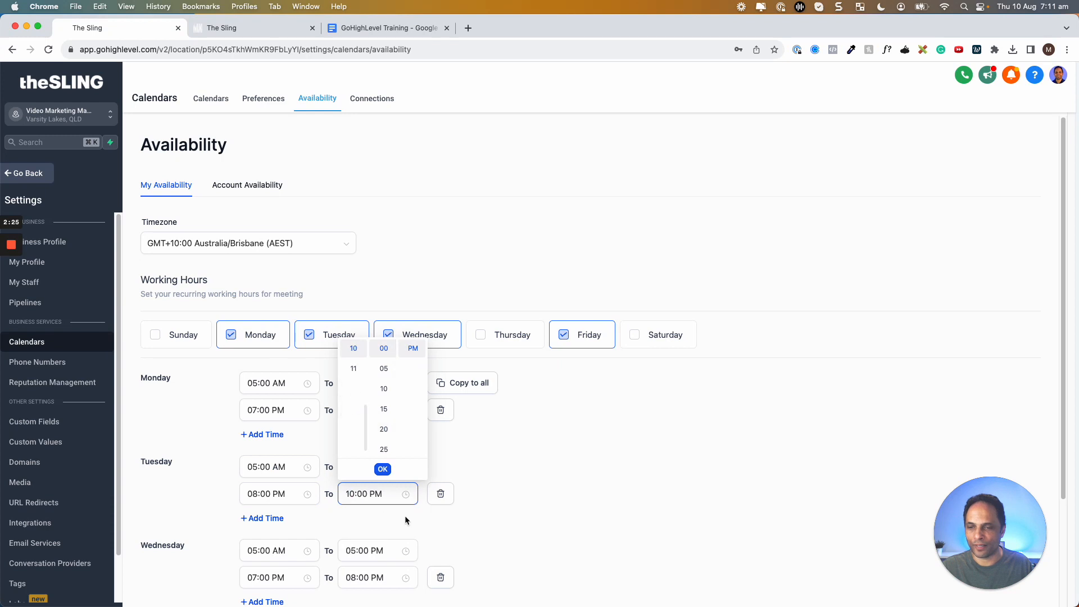
{"action": "left_click", "coordinate": [504, 492]}
{"action": "scroll", "coordinate": [389, 510], "scroll_direction": "down", "scroll_amount": 2}
{"action": "scroll", "coordinate": [388, 515], "scroll_direction": "up", "scroll_amount": 2}
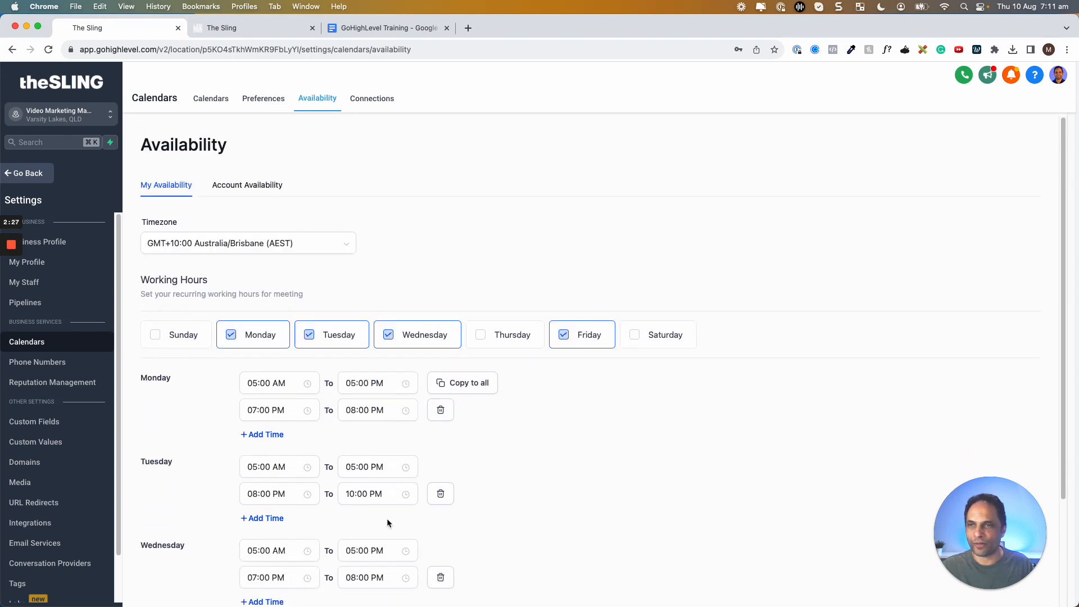
Step: Open the calendar connections and examine the main integration calendar, 2-way sync, conflict calendars and Zoom conferencing settings
{"action": "left_click", "coordinate": [372, 99]}
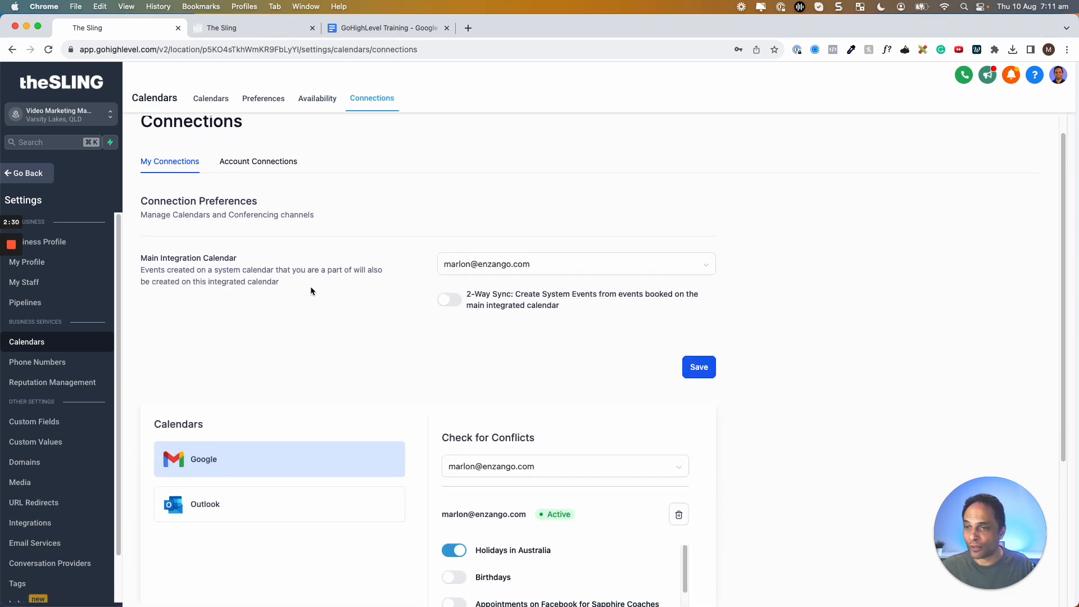
{"action": "scroll", "coordinate": [312, 291], "scroll_direction": "down", "scroll_amount": 3}
{"action": "scroll", "coordinate": [310, 288], "scroll_direction": "down", "scroll_amount": 2}
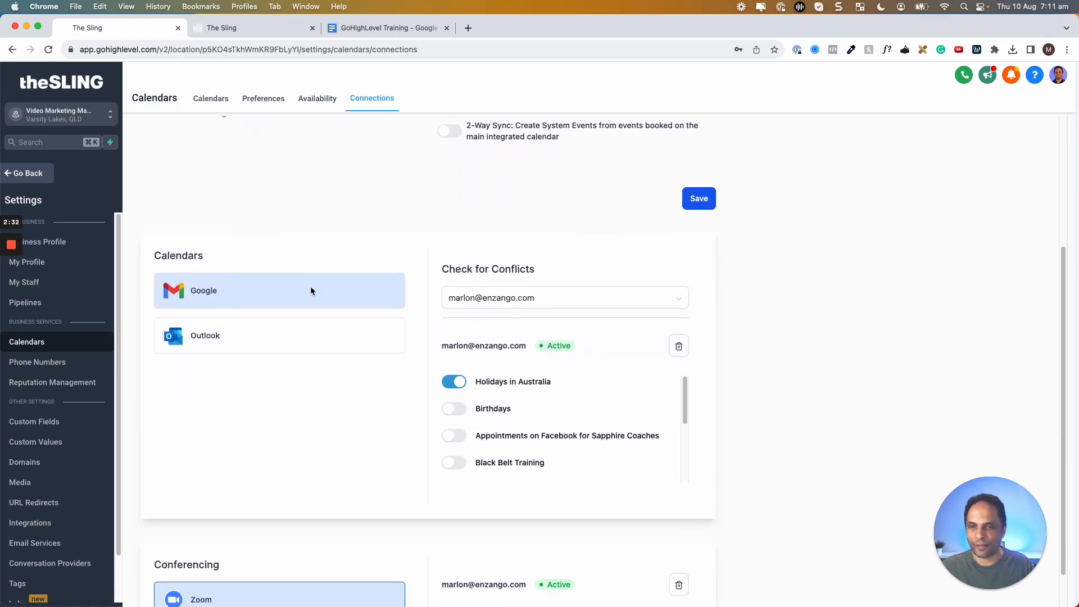
{"action": "scroll", "coordinate": [308, 287], "scroll_direction": "up", "scroll_amount": 5}
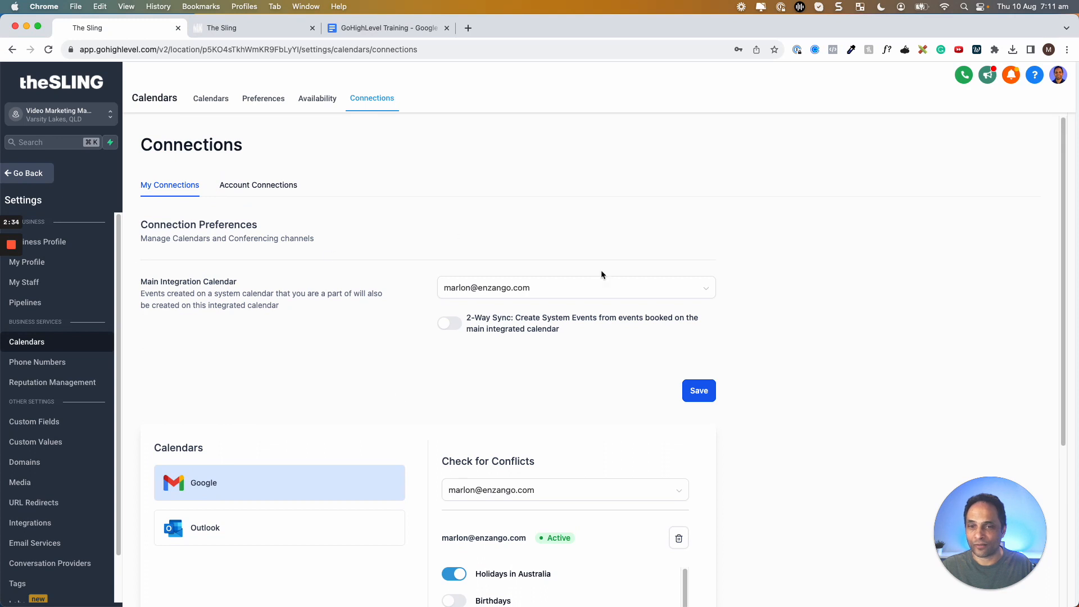
{"action": "scroll", "coordinate": [559, 353], "scroll_direction": "down", "scroll_amount": 3}
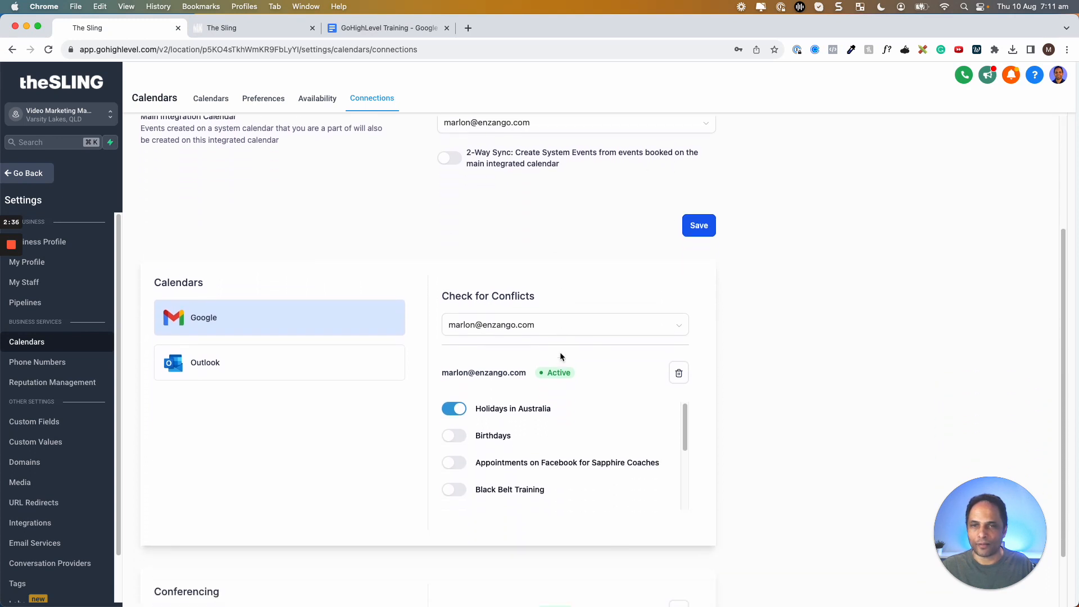
{"action": "scroll", "coordinate": [560, 353], "scroll_direction": "up", "scroll_amount": 1}
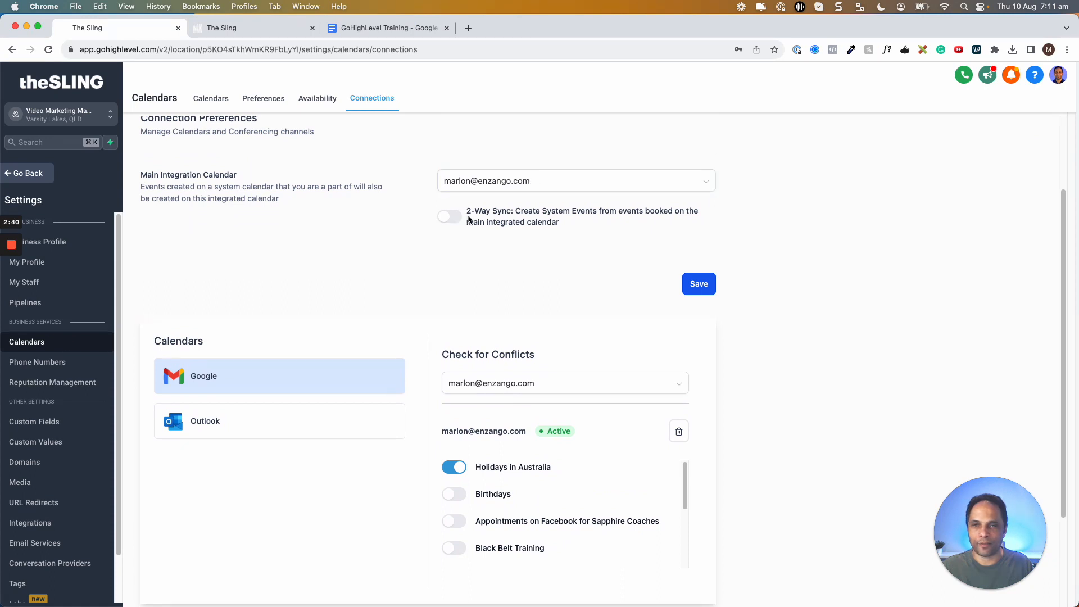
{"action": "scroll", "coordinate": [531, 269], "scroll_direction": "down", "scroll_amount": 2}
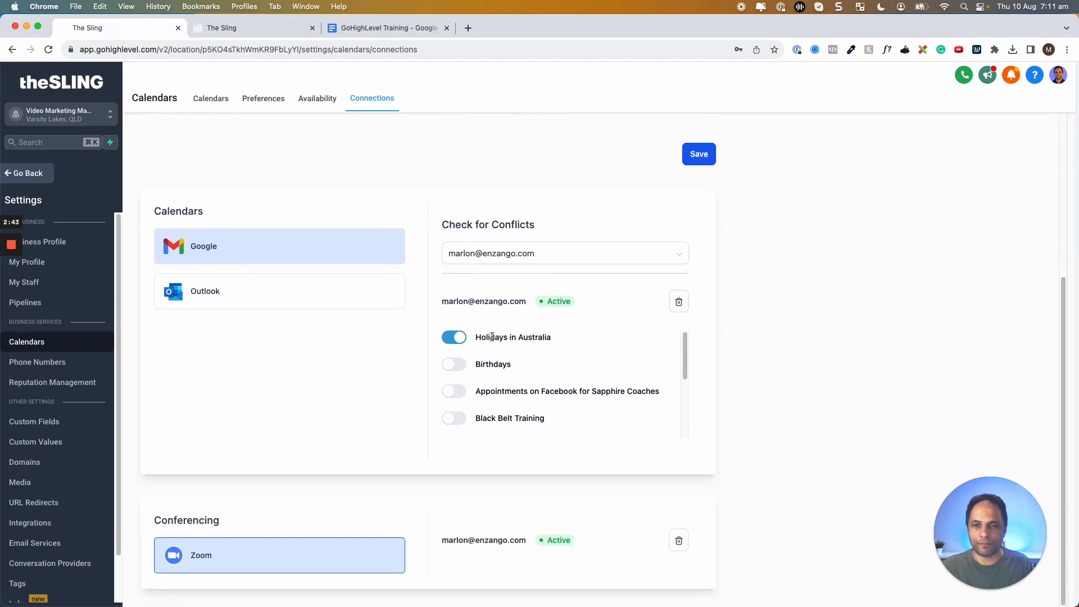
{"action": "scroll", "coordinate": [500, 336], "scroll_direction": "down", "scroll_amount": 5}
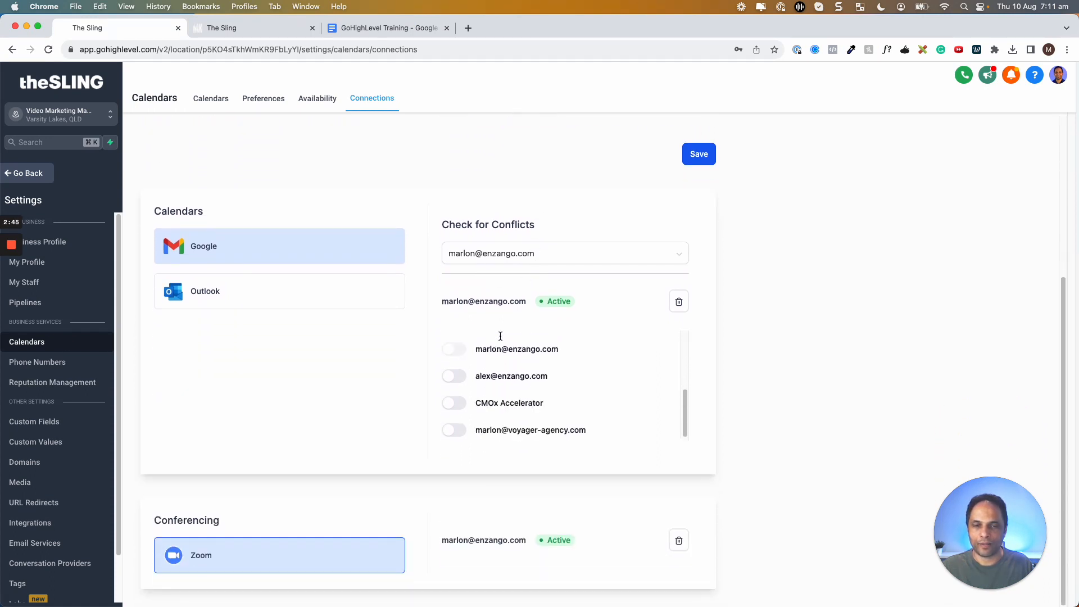
{"action": "scroll", "coordinate": [501, 336], "scroll_direction": "up", "scroll_amount": 6}
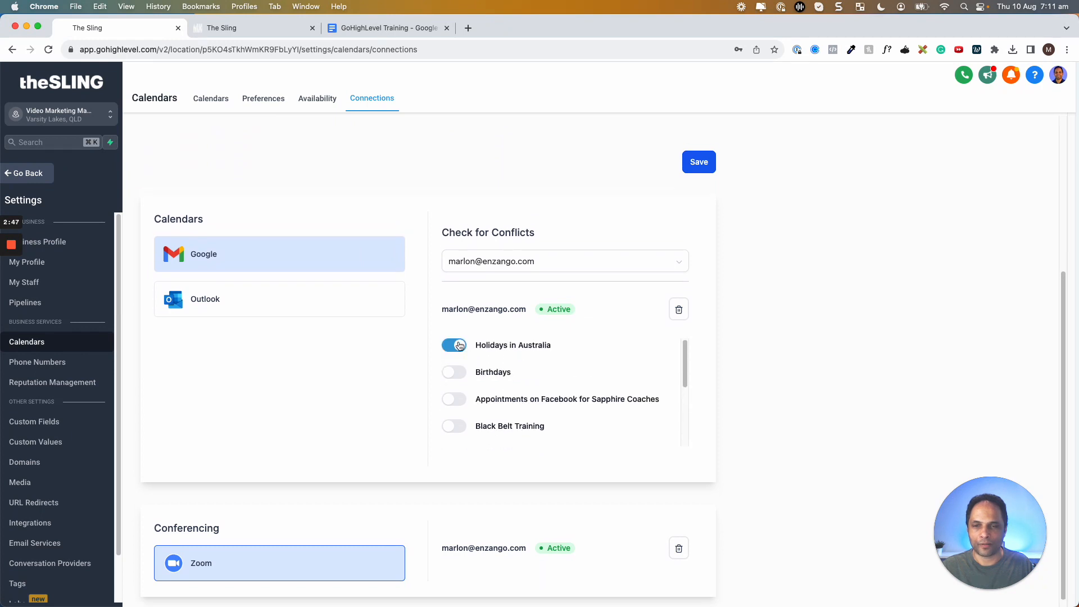
{"action": "scroll", "coordinate": [798, 349], "scroll_direction": "down", "scroll_amount": 1}
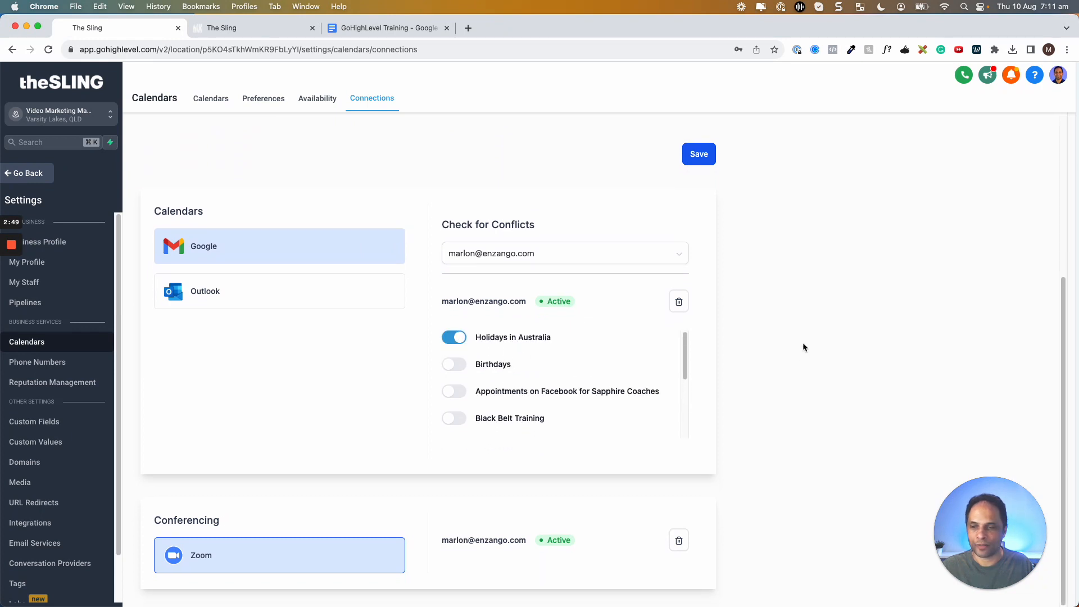
{"action": "scroll", "coordinate": [365, 449], "scroll_direction": "up", "scroll_amount": 8}
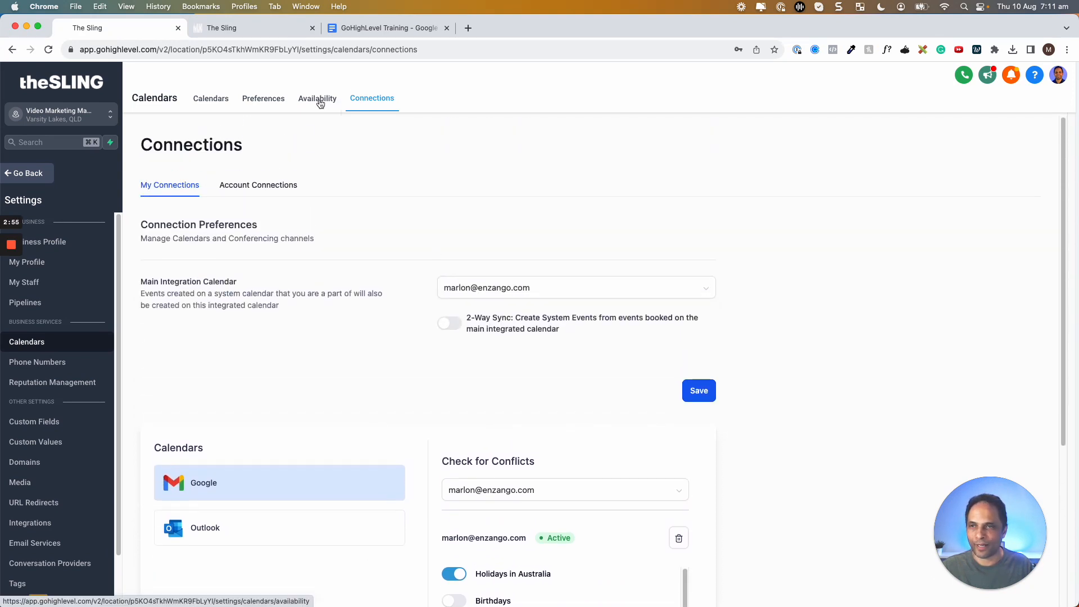
Step: Look through the availability, connections and preferences settings once more
{"action": "left_click", "coordinate": [318, 101]}
{"action": "left_click", "coordinate": [366, 101]}
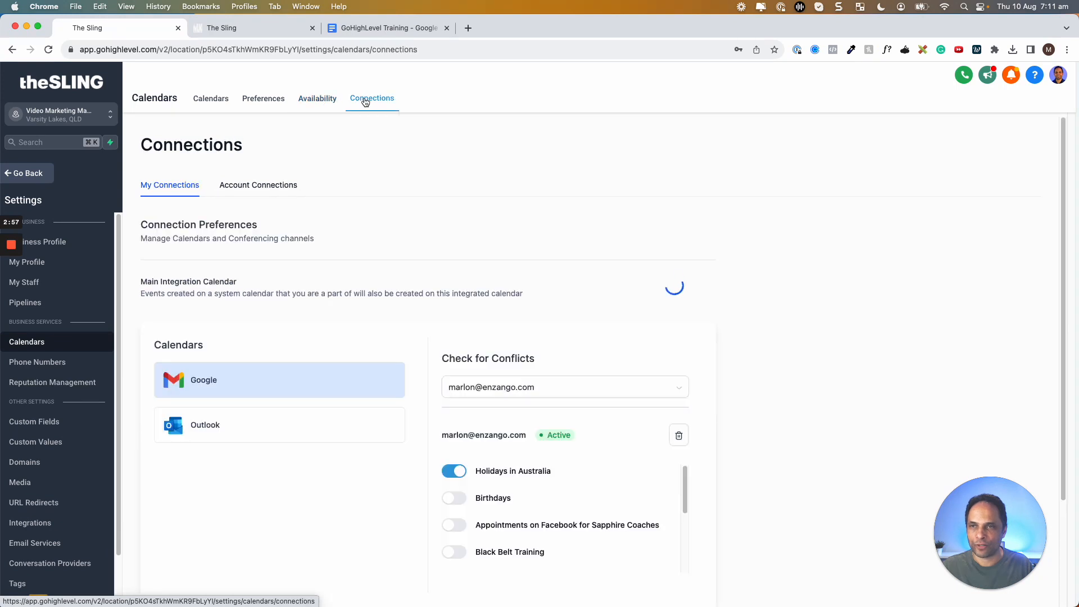
{"action": "left_click", "coordinate": [317, 101]}
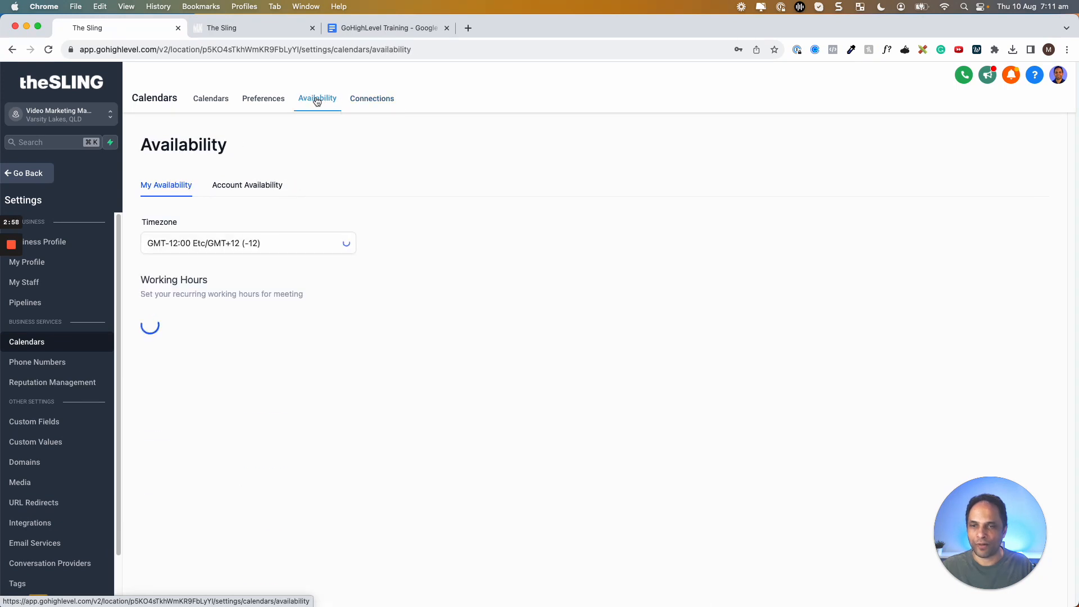
{"action": "left_click", "coordinate": [262, 101]}
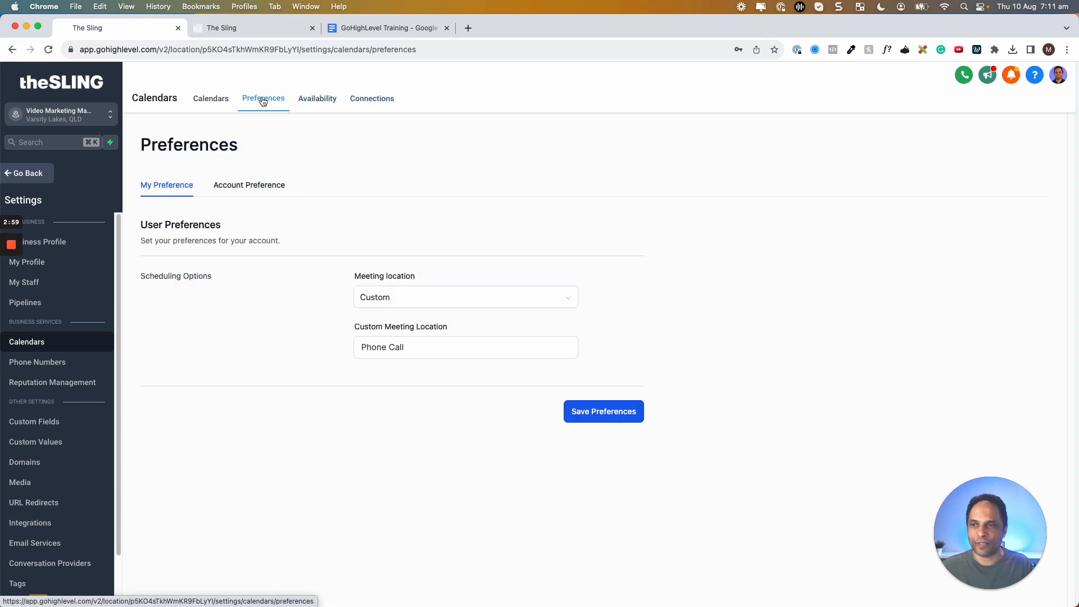
Step: Open the calendar settings list, review the Discovery Call and Strategy Session groups, and return to the calendars
{"action": "left_click", "coordinate": [216, 102]}
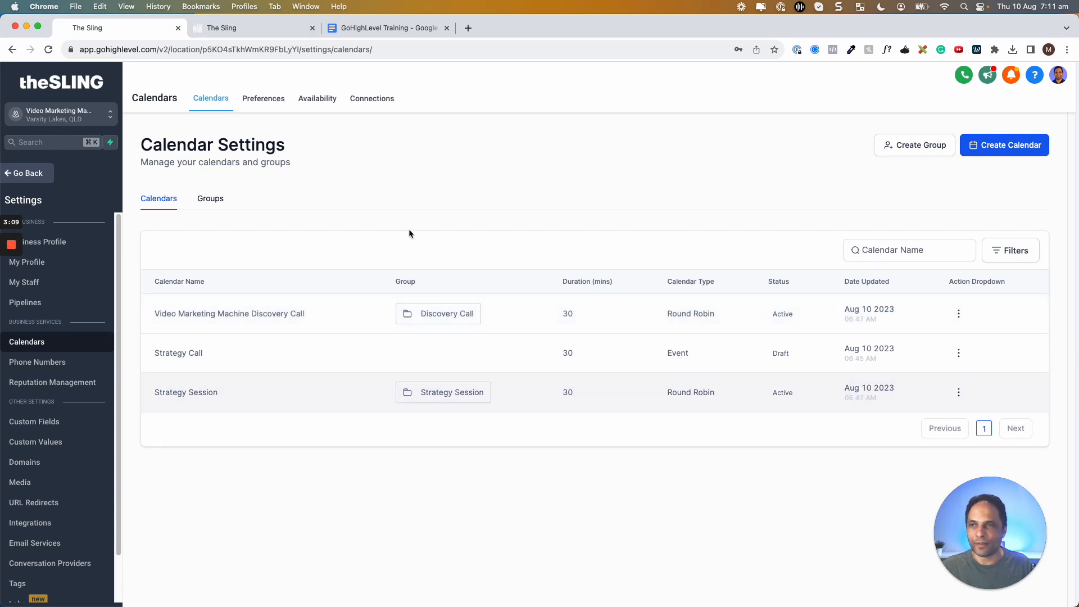
{"action": "left_click", "coordinate": [217, 203]}
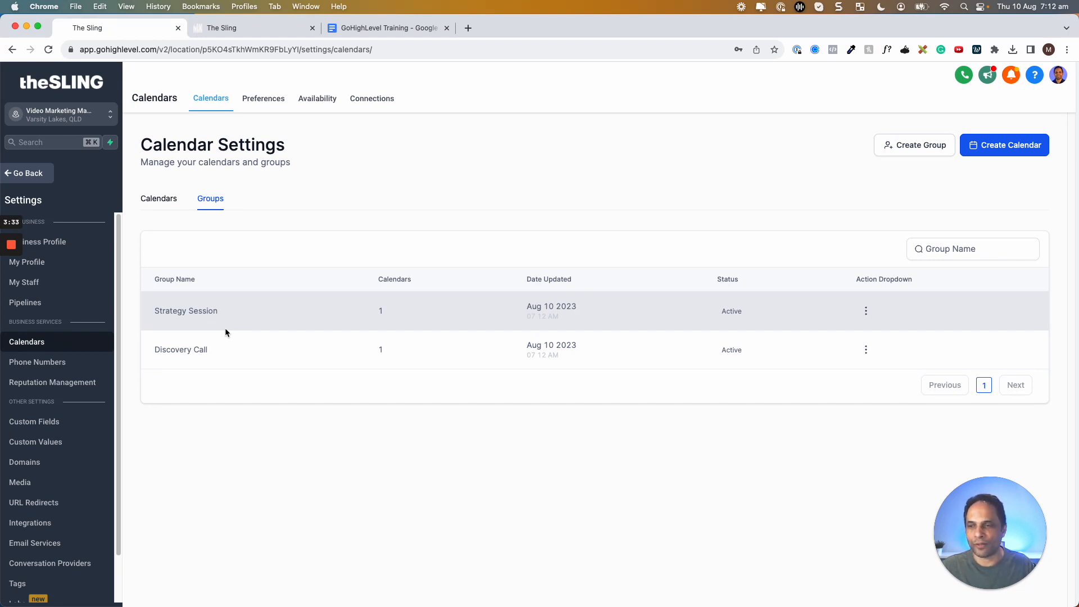
{"action": "left_click_drag", "start_coordinate": [153, 351], "coordinate": [218, 354]}
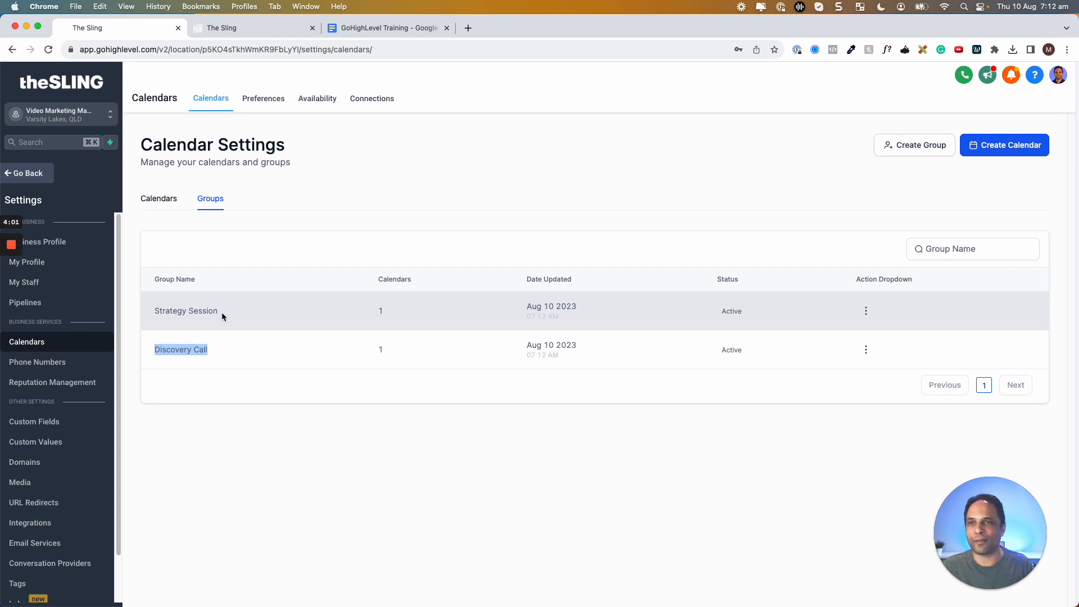
{"action": "left_click_drag", "start_coordinate": [145, 310], "coordinate": [234, 312]}
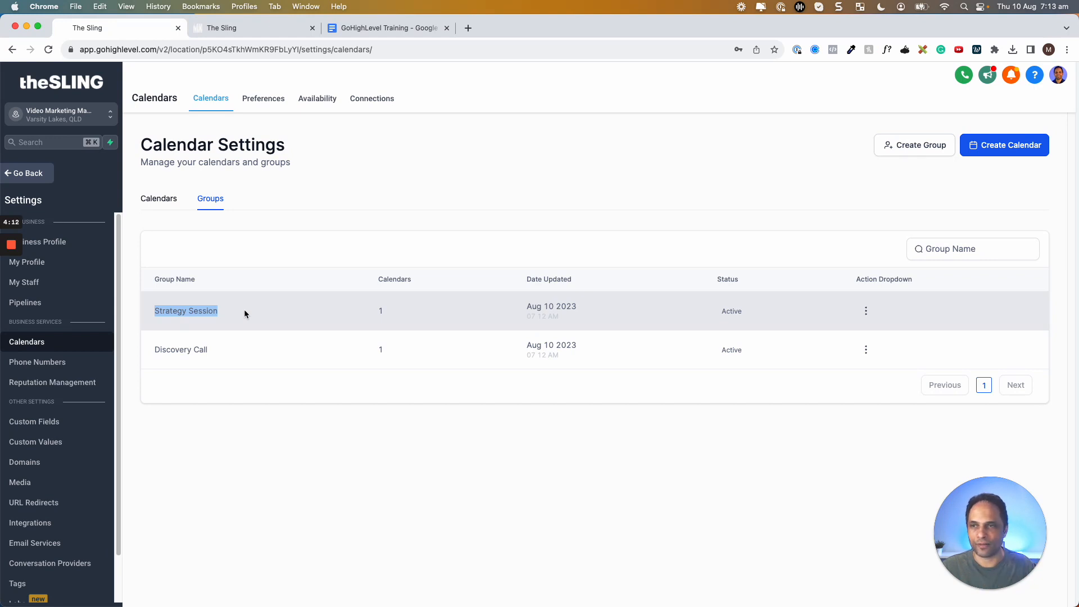
{"action": "left_click", "coordinate": [159, 198]}
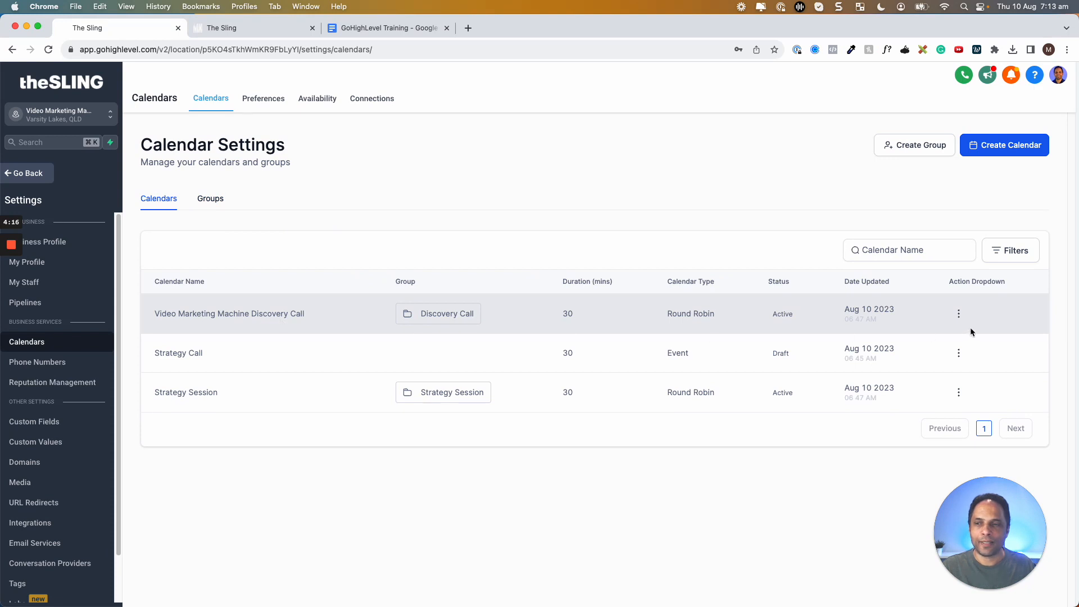
Step: Start a new Round Robin calendar and name it Video Marketing Machine Strategy Call
{"action": "left_click", "coordinate": [981, 148]}
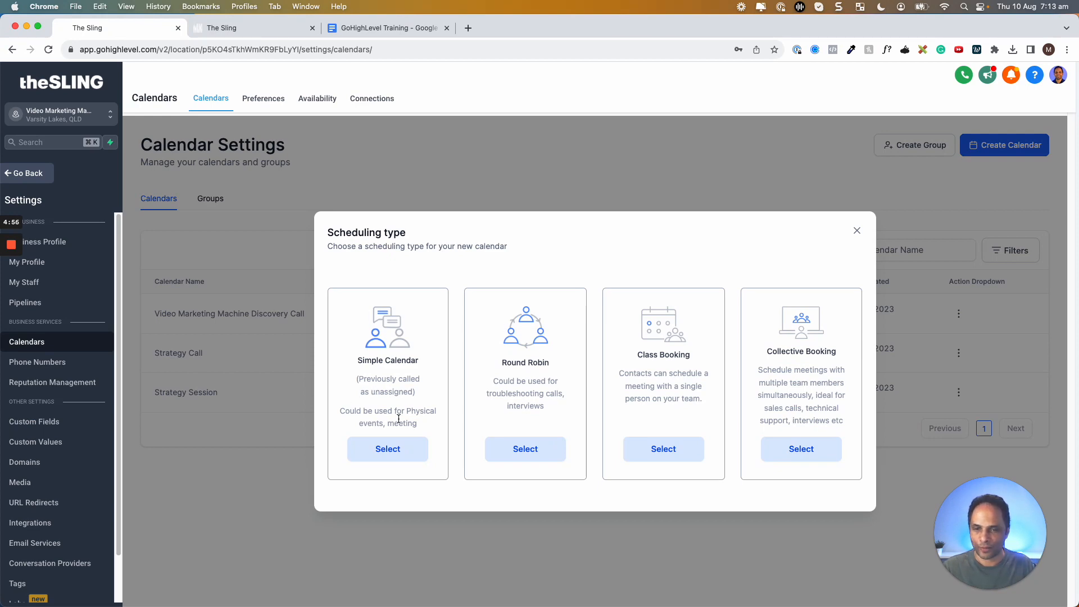
{"action": "left_click", "coordinate": [538, 456]}
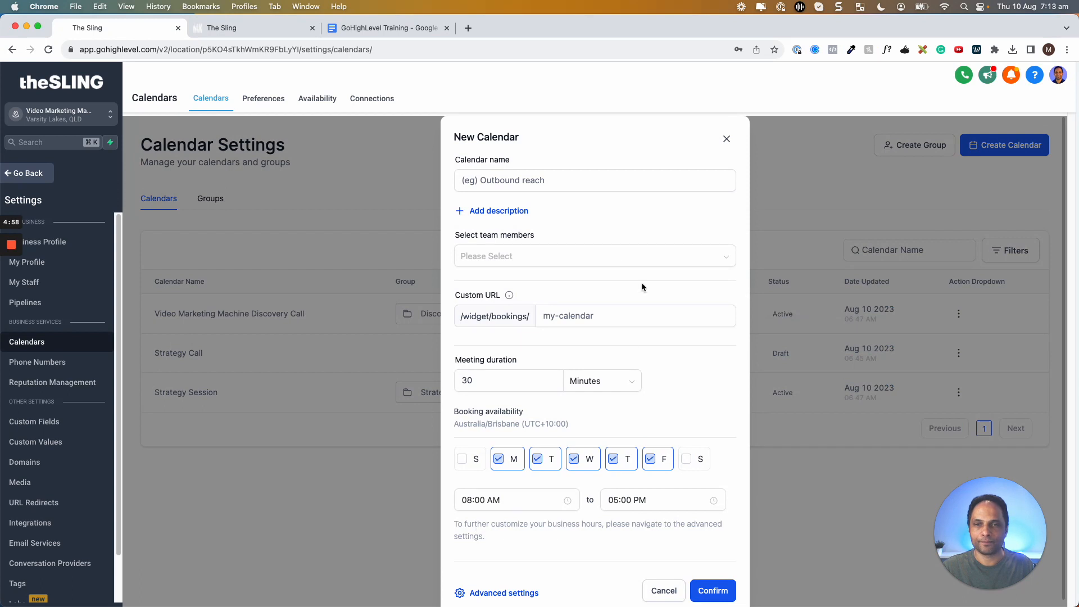
{"action": "left_click", "coordinate": [524, 185]}
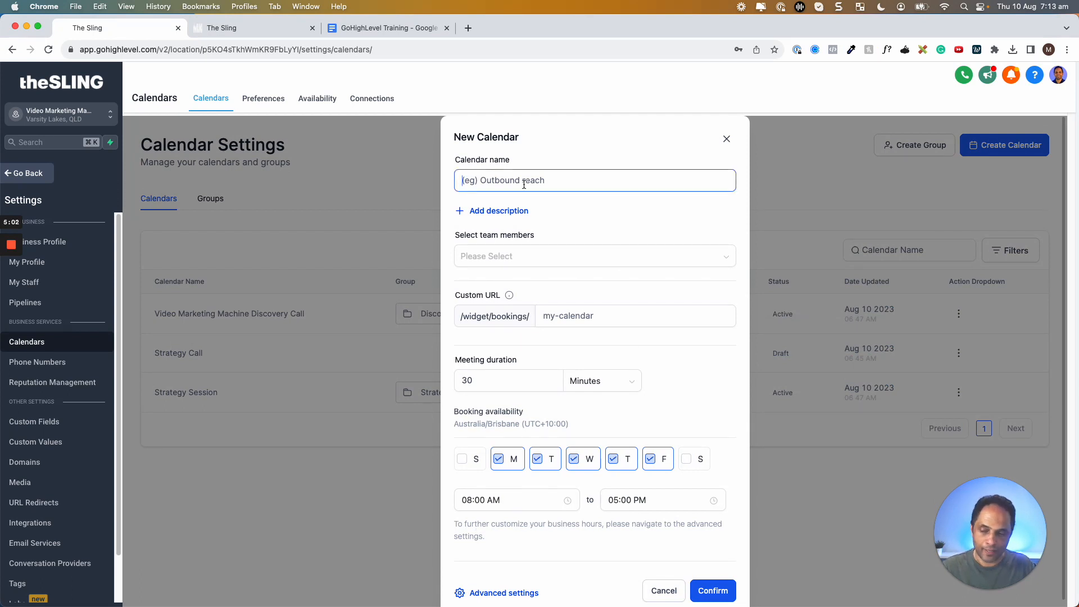
{"action": "type", "text": "Sing"}
{"action": "key", "text": "BackSpace"}
{"action": "key", "text": "BackSpace"}
{"action": "key", "text": "BackSpace"}
{"action": "key", "text": "BackSpace"}
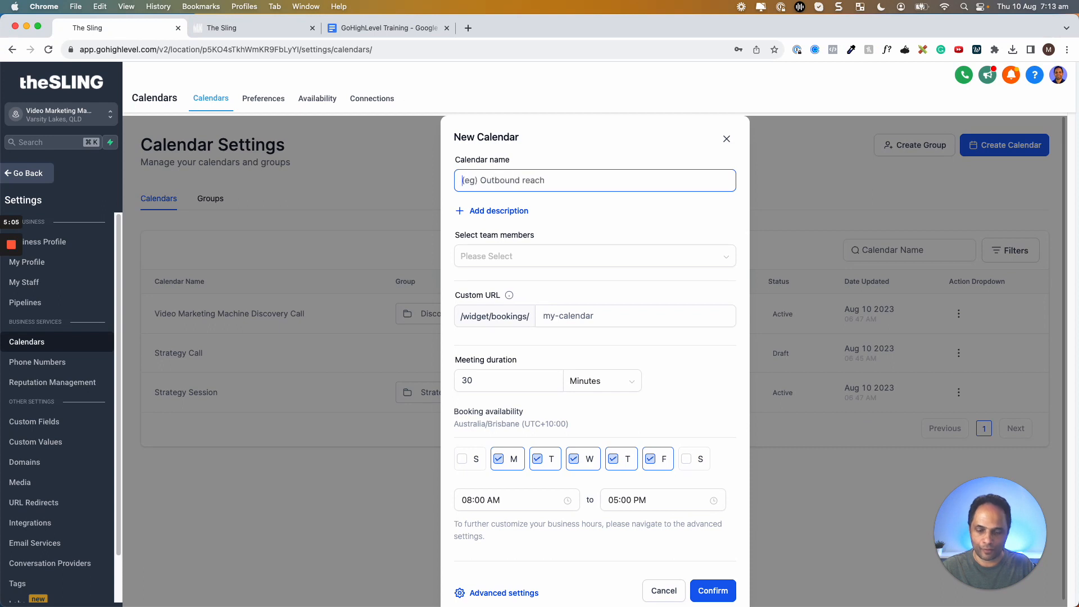
{"action": "type", "text": "Video Marketing MAchi"}
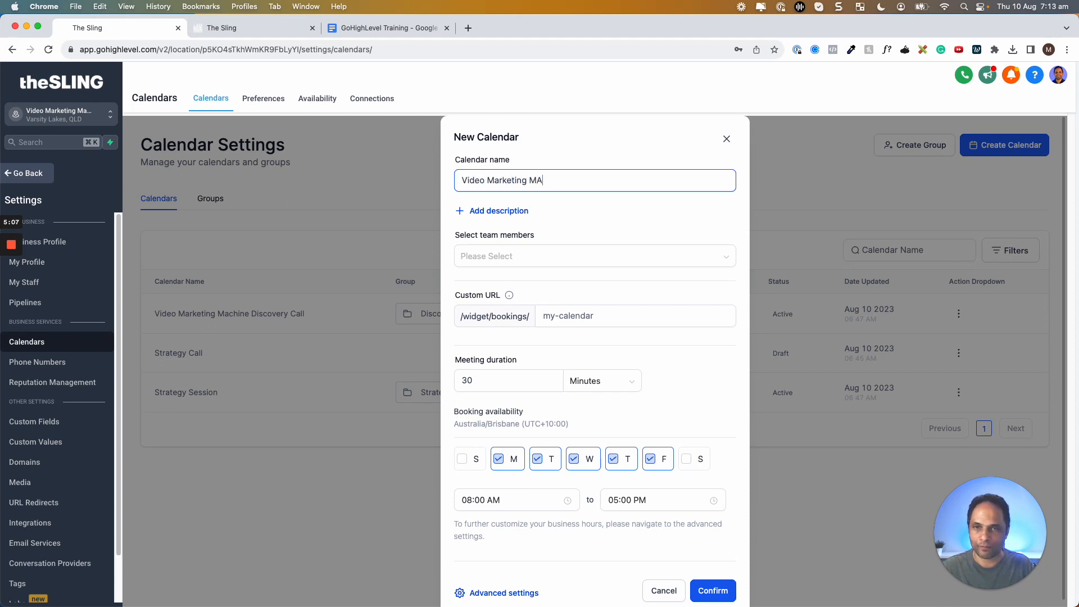
{"action": "key", "text": "BackSpace"}
{"action": "key", "text": "BackSpace"}
{"action": "key", "text": "BackSpace"}
{"action": "key", "text": "BackSpace"}
{"action": "type", "text": "a"}
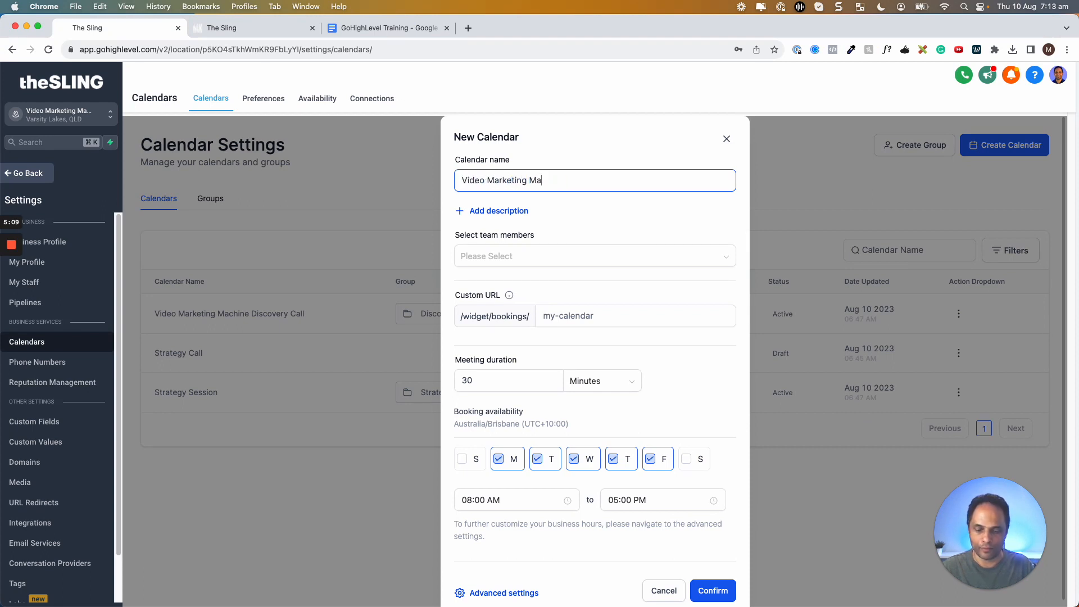
{"action": "type", "text": "chine Strategy Call"}
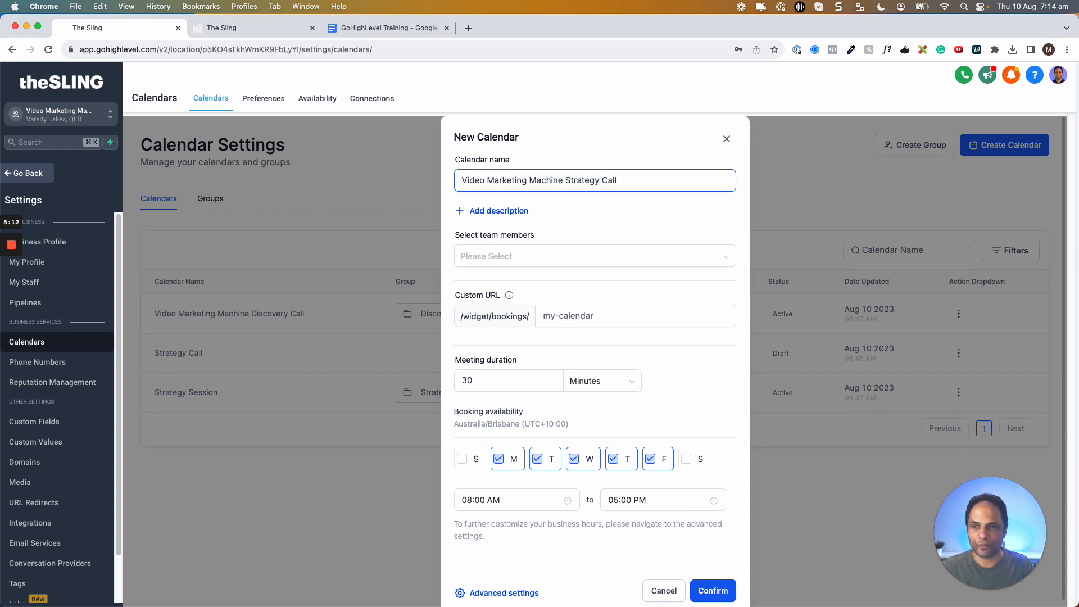
Step: Assign the listed team member to the new calendar and try vmm-strategy as its custom URL slug
{"action": "left_click", "coordinate": [500, 256]}
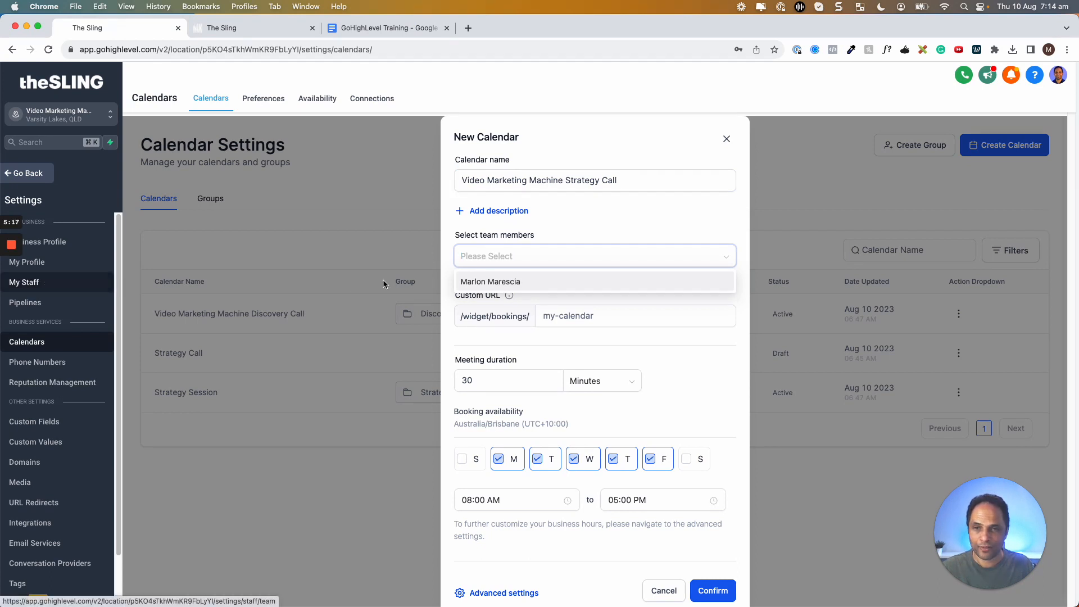
{"action": "left_click", "coordinate": [506, 283]}
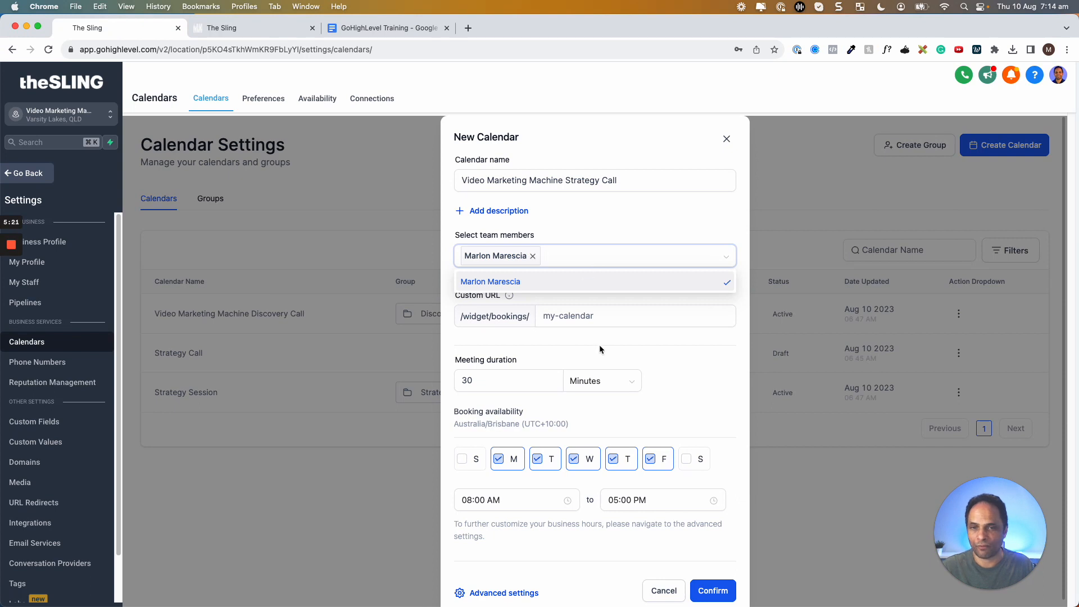
{"action": "left_click", "coordinate": [599, 316]}
{"action": "type", "text": "vmm-strategy"}
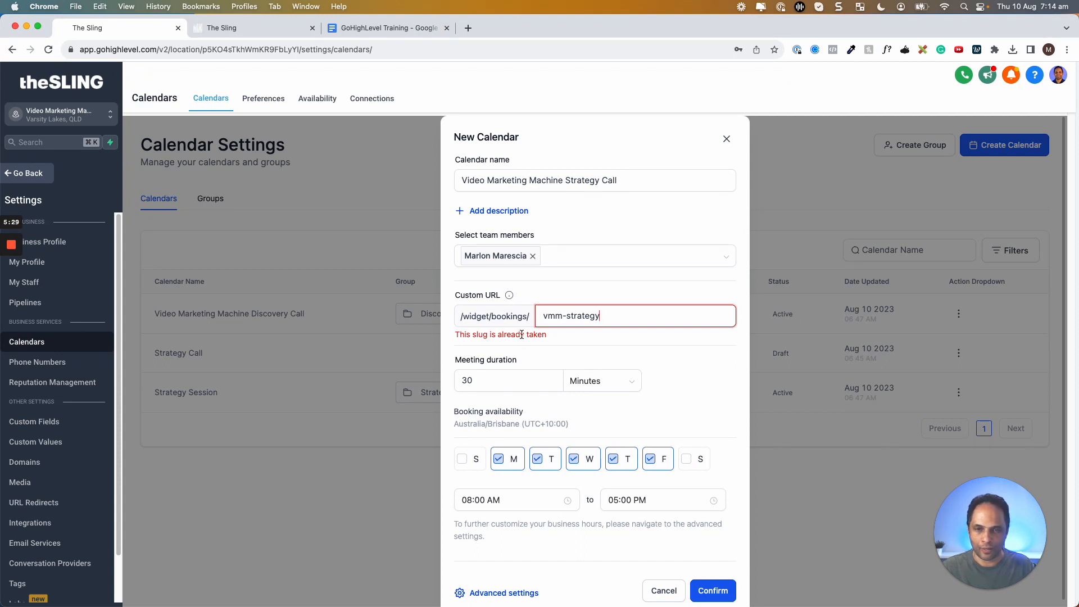
Step: Change the new calendar's custom URL slug to vmm-strategycall and open its advanced settings
{"action": "type", "text": "call"}
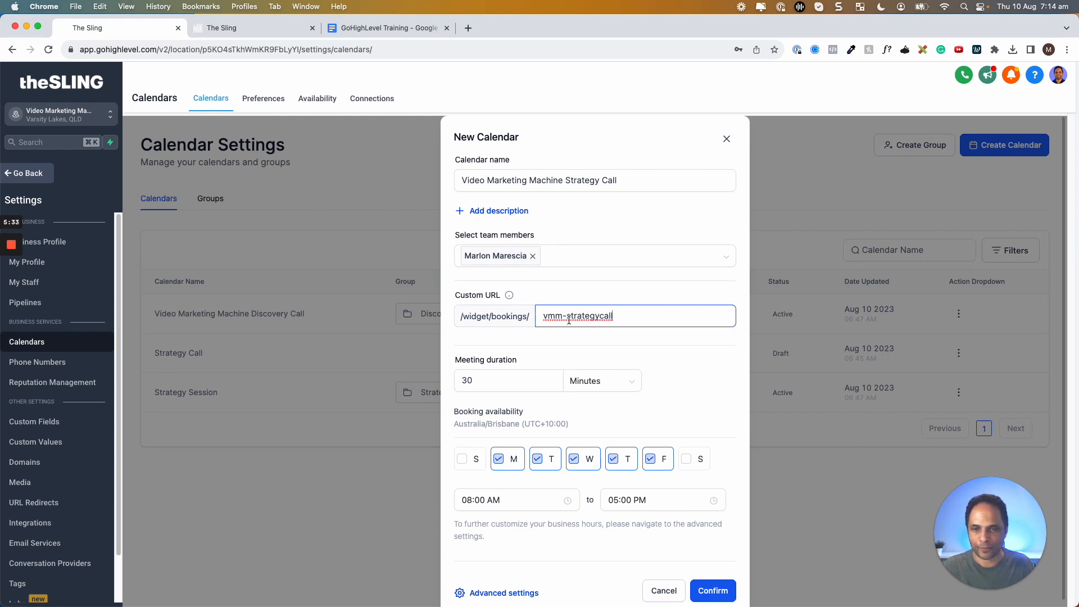
{"action": "scroll", "coordinate": [692, 390], "scroll_direction": "down", "scroll_amount": 1}
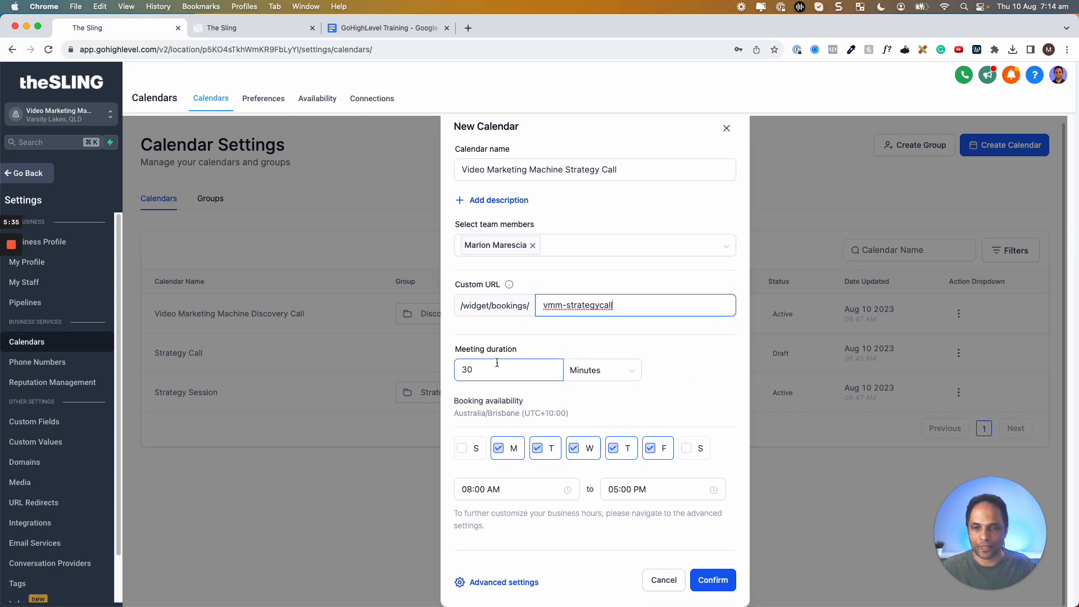
{"action": "scroll", "coordinate": [521, 417], "scroll_direction": "down", "scroll_amount": 1}
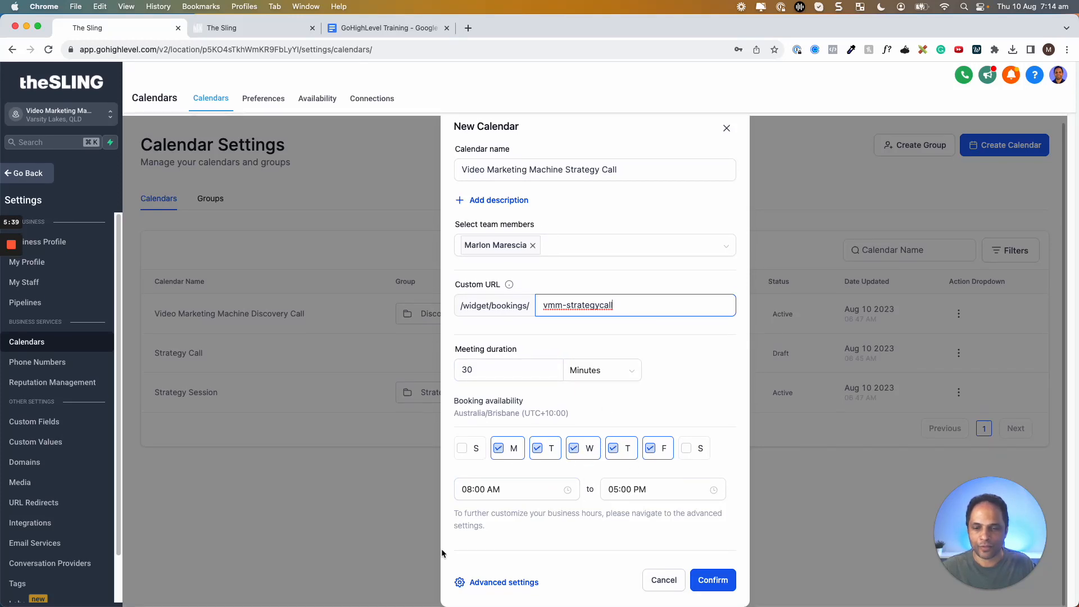
{"action": "left_click", "coordinate": [475, 584]}
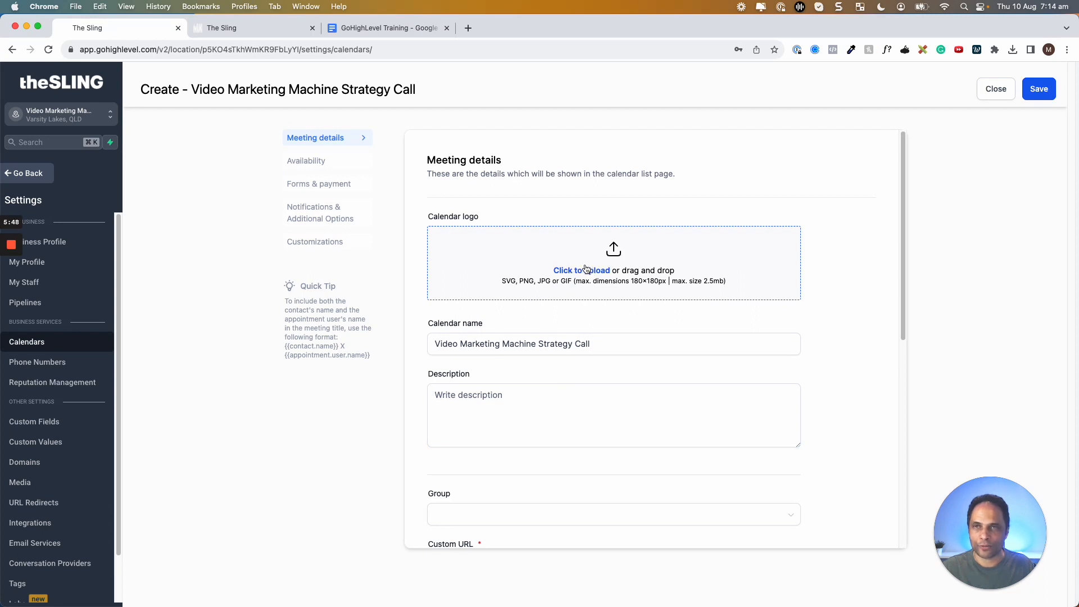
Step: Enter the calendar description "A 30 minute call to see if the VMM is great for your business"
{"action": "scroll", "coordinate": [581, 312], "scroll_direction": "down", "scroll_amount": 4}
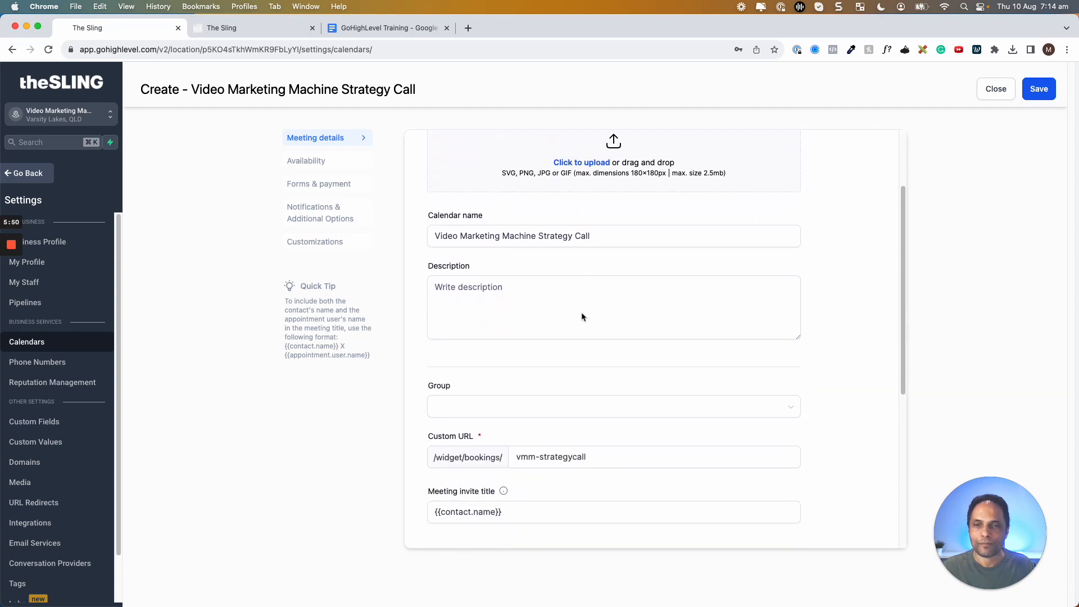
{"action": "left_click", "coordinate": [506, 236]}
{"action": "left_click_drag", "start_coordinate": [442, 236], "coordinate": [513, 236]}
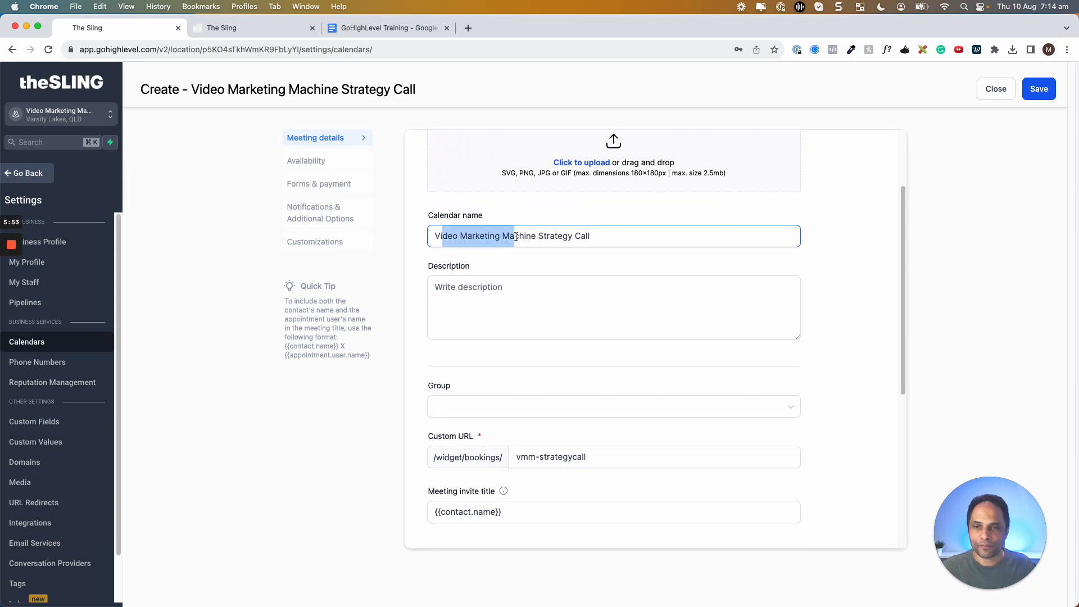
{"action": "left_click", "coordinate": [484, 290]}
{"action": "type", "text": "A "}
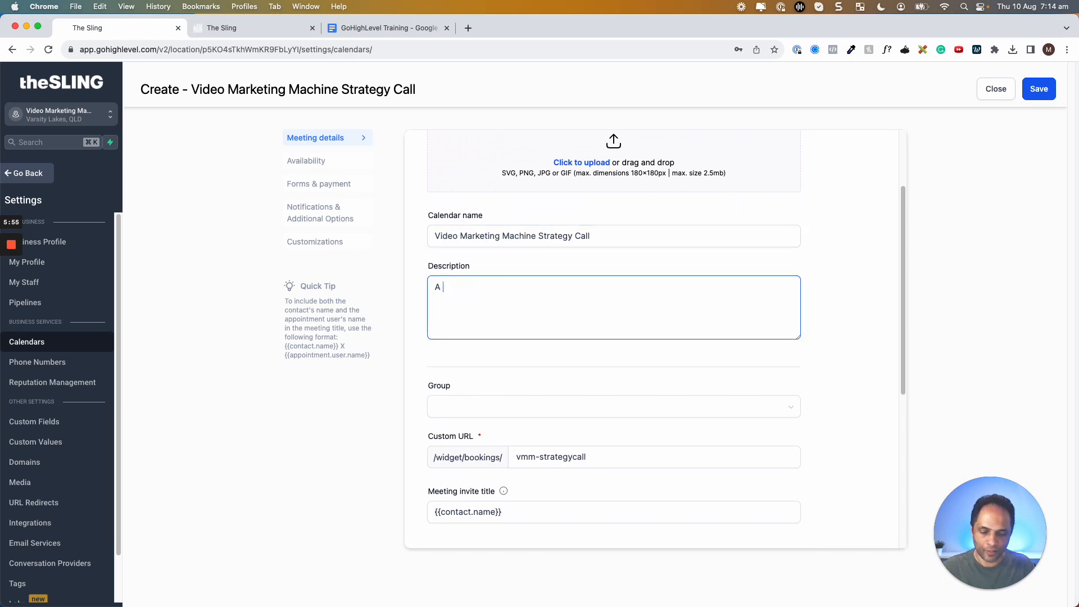
{"action": "type", "text": "30 minute ca"}
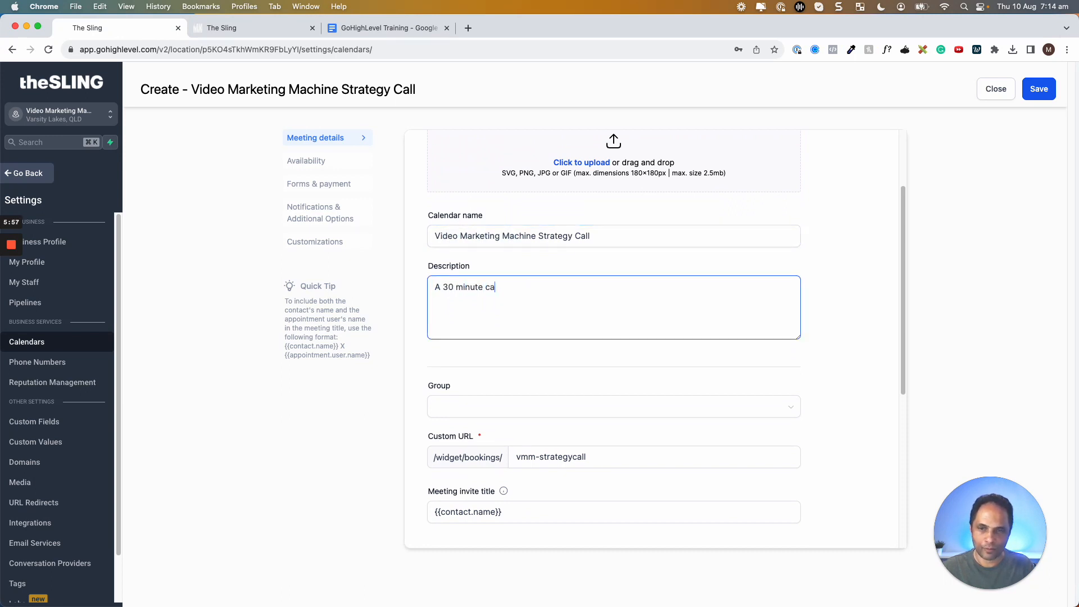
{"action": "type", "text": "ll to see if the "}
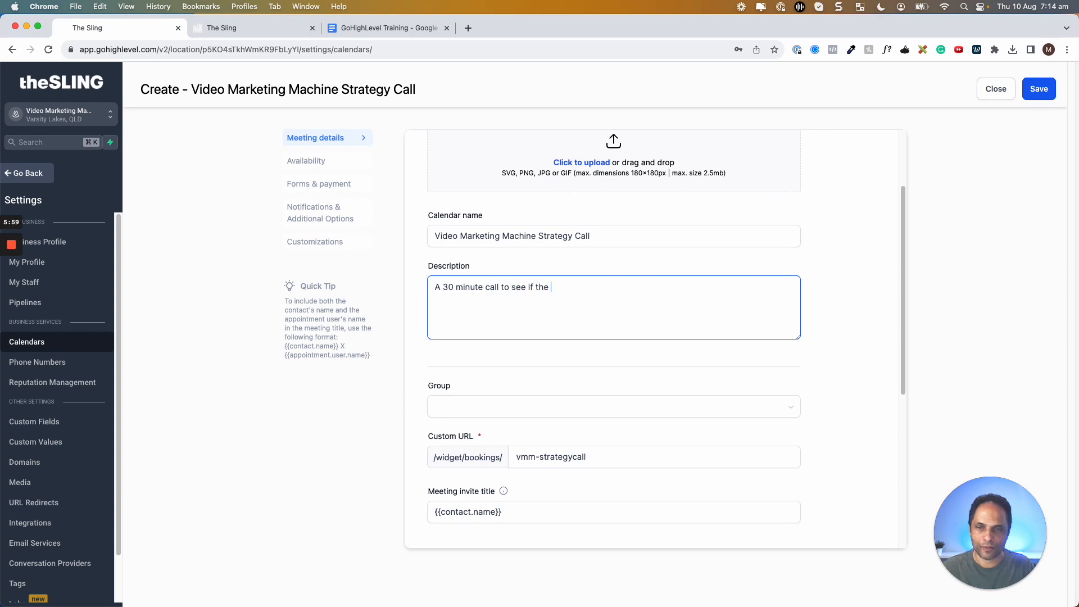
{"action": "type", "text": "VMM is"}
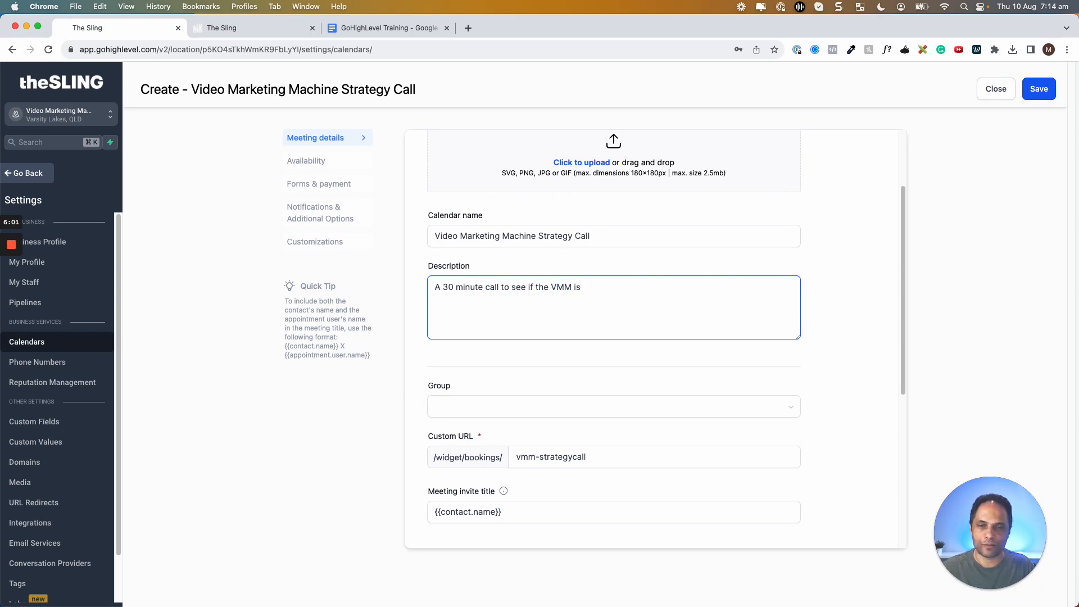
{"action": "type", "text": " great for yo"}
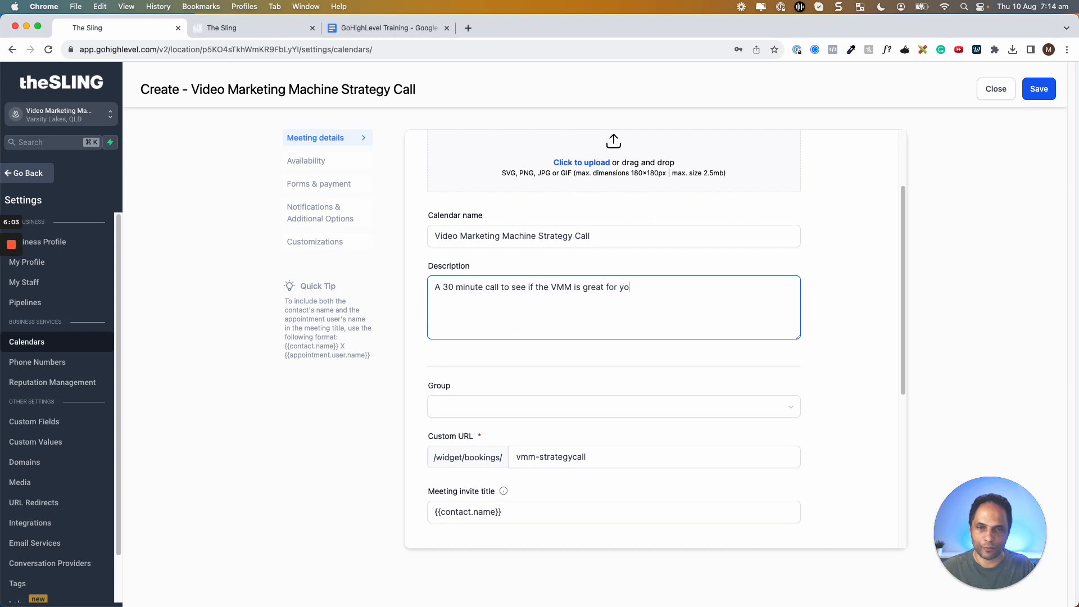
{"action": "type", "text": "ur business"}
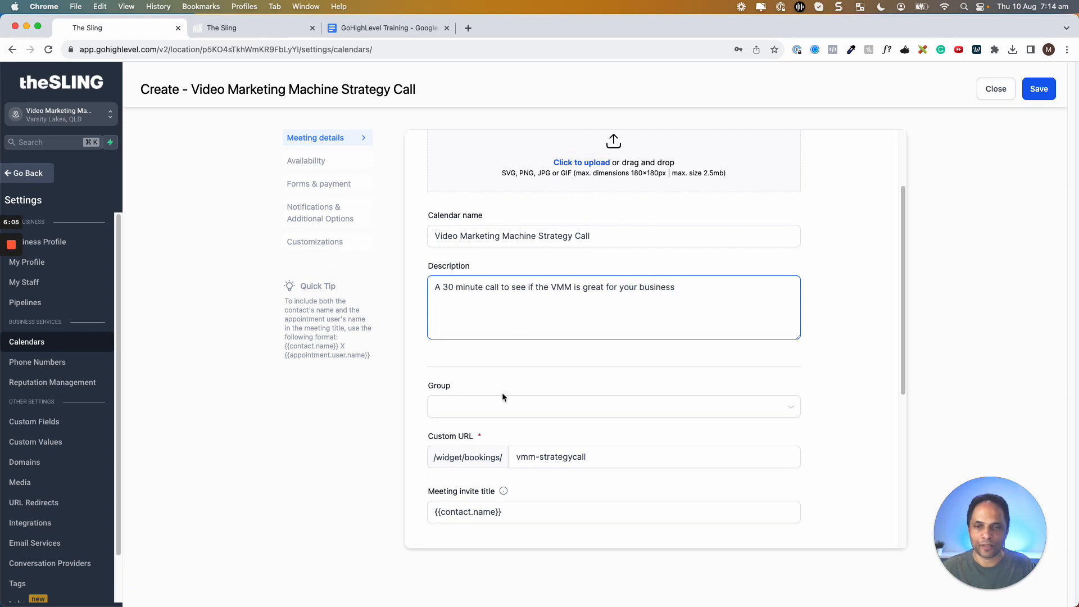
Step: Examine the available groups, the custom URL and the explanation of the meeting invite title
{"action": "left_click", "coordinate": [509, 410]}
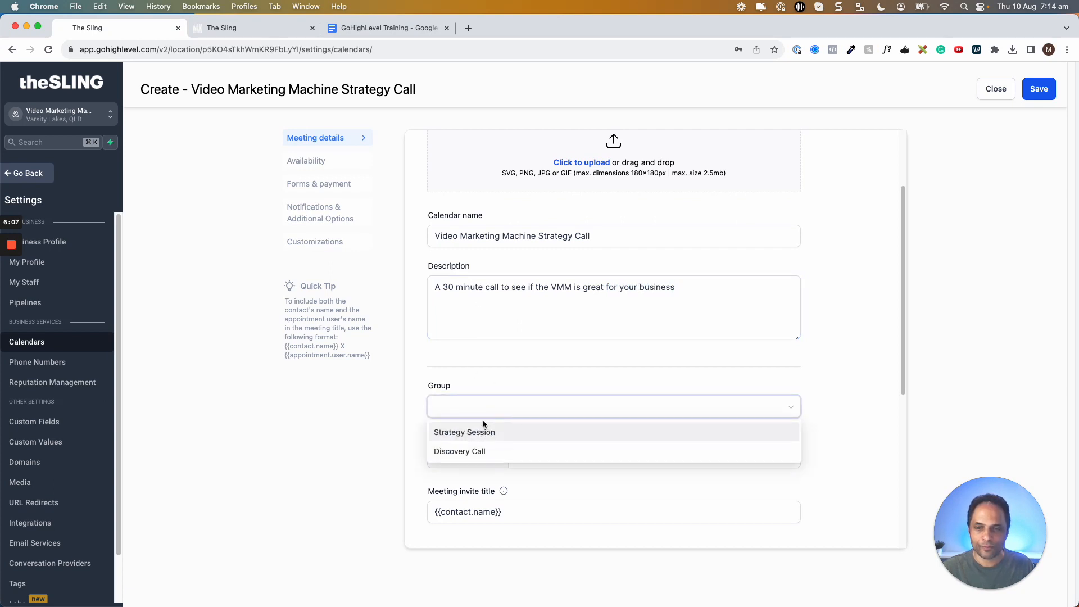
{"action": "left_click", "coordinate": [725, 372]}
{"action": "scroll", "coordinate": [722, 371], "scroll_direction": "down", "scroll_amount": 2}
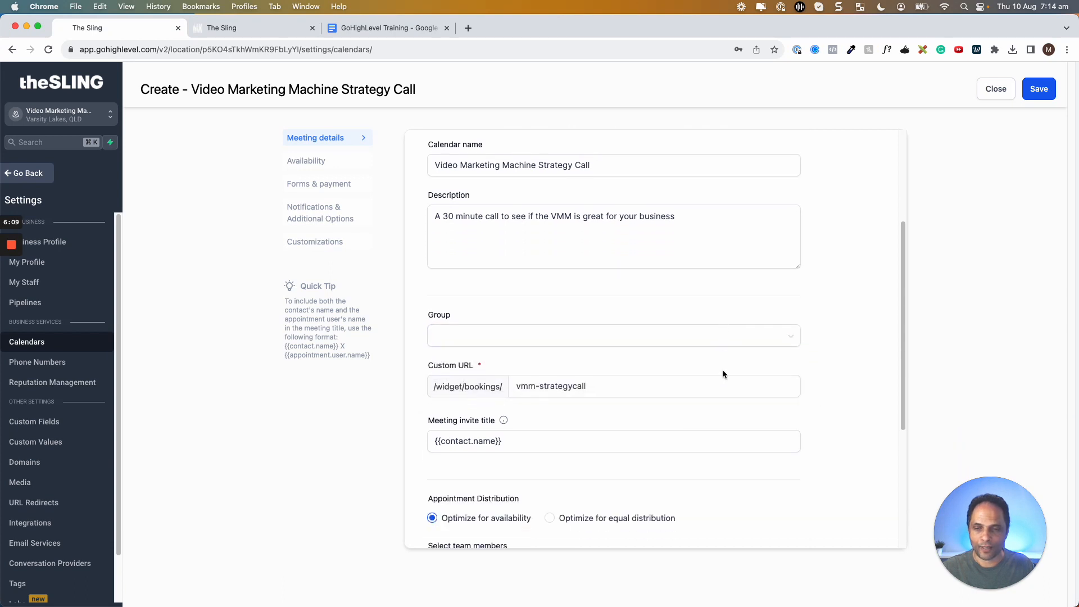
{"action": "scroll", "coordinate": [723, 369], "scroll_direction": "down", "scroll_amount": 1}
{"action": "left_click", "coordinate": [559, 342]}
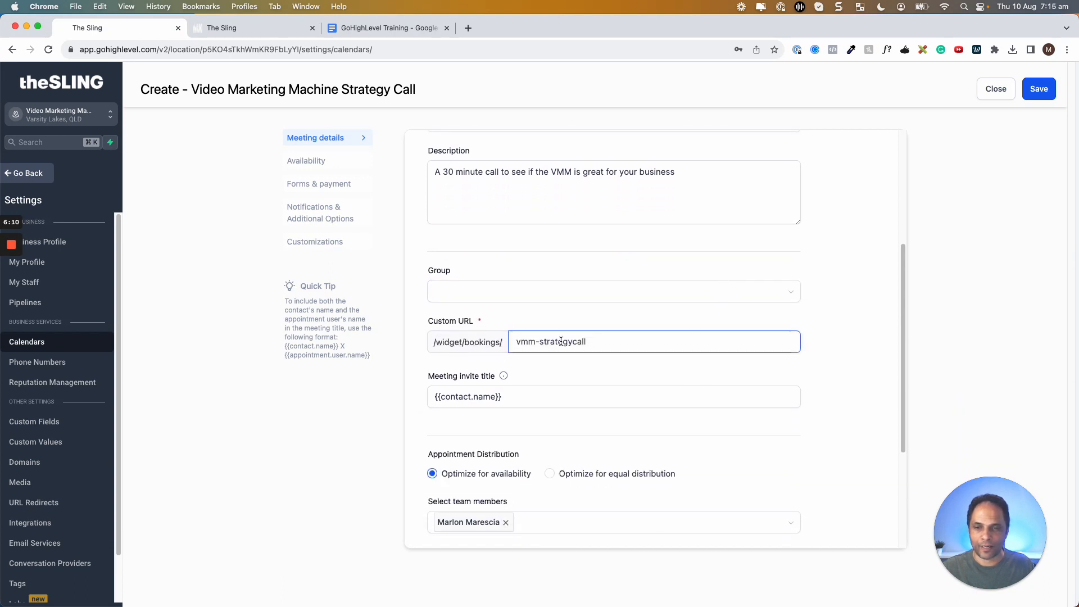
{"action": "left_click", "coordinate": [464, 378]}
{"action": "left_click", "coordinate": [440, 394]}
{"action": "left_click", "coordinate": [468, 379]}
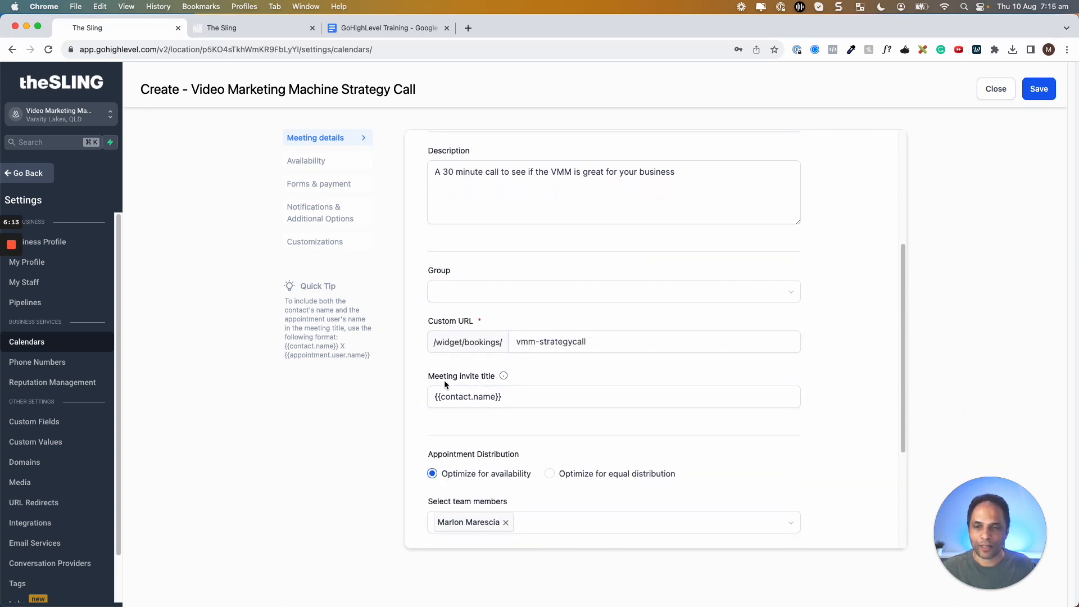
{"action": "left_click", "coordinate": [476, 393]}
{"action": "left_click", "coordinate": [506, 380]}
{"action": "mouse_move", "coordinate": [504, 379]}
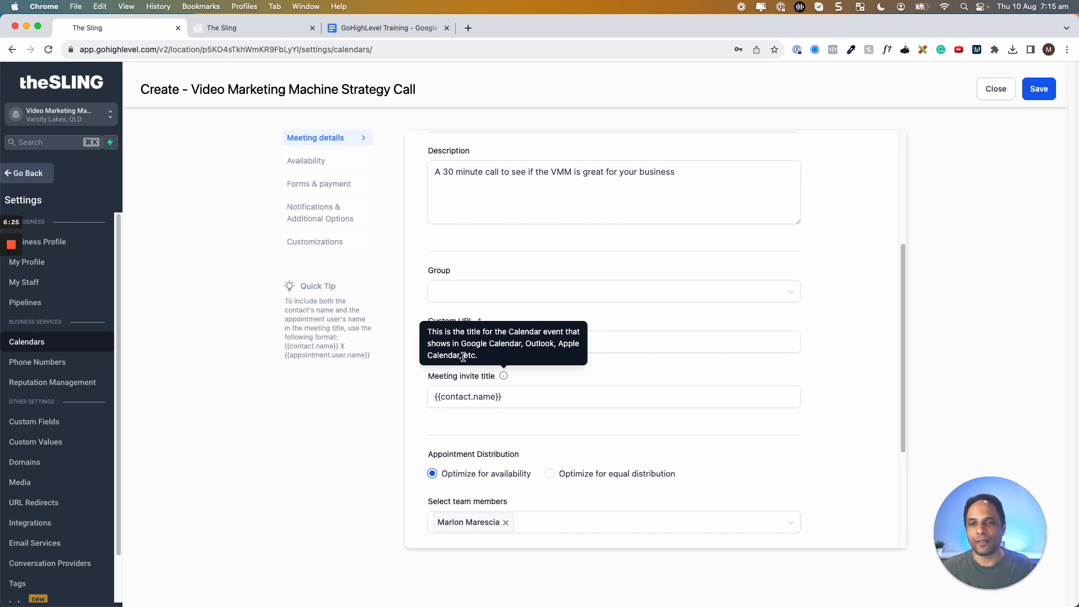
Step: Replace the contact name placeholder in the meeting invite title with VMM Strategy Call
{"action": "left_click_drag", "start_coordinate": [516, 397], "coordinate": [423, 397]}
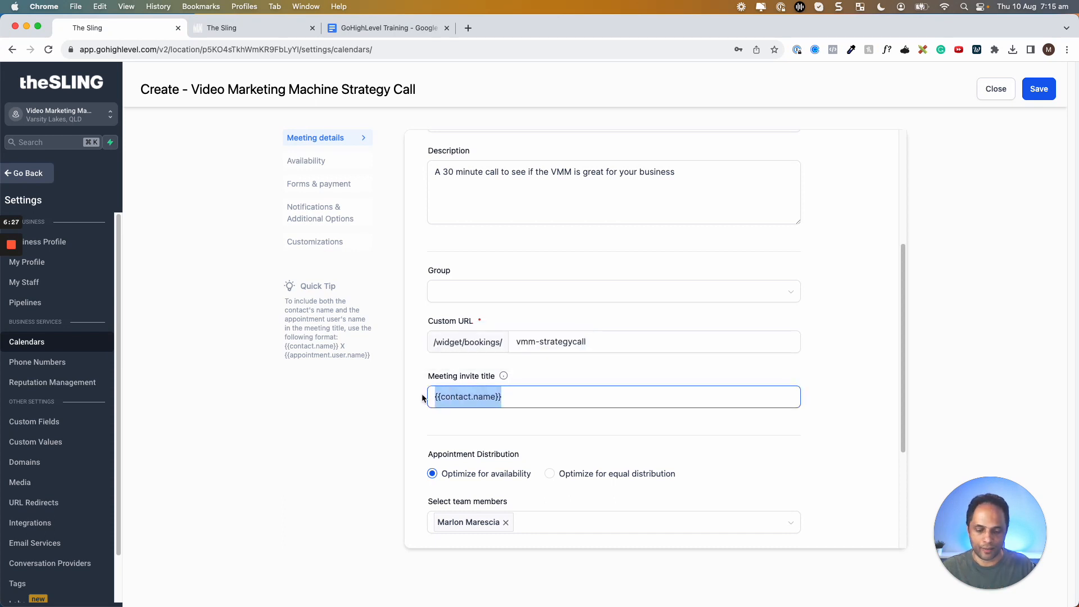
{"action": "type", "text": "VMM "}
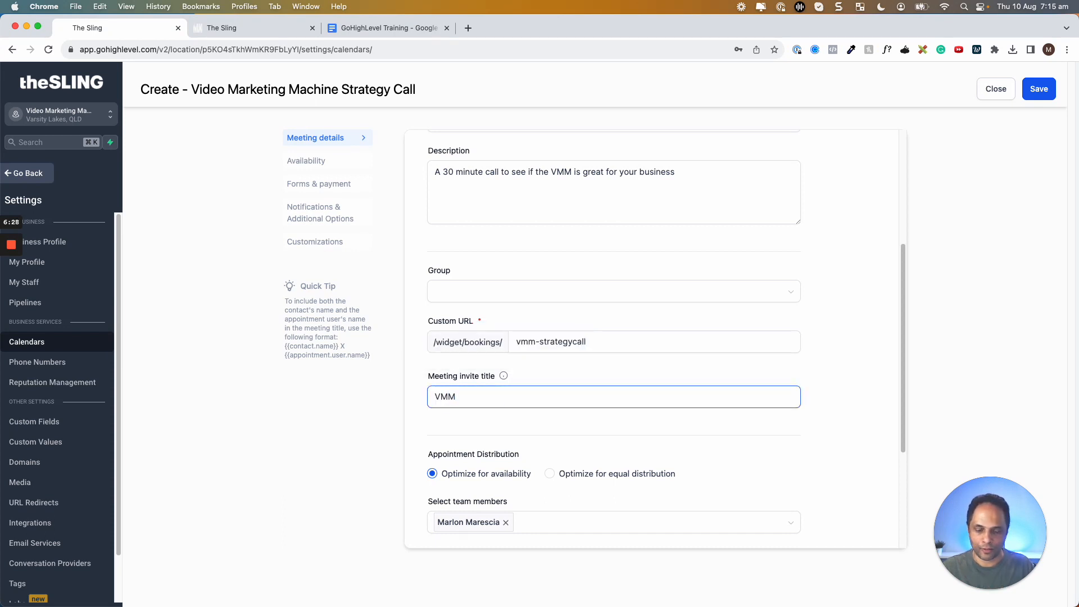
{"action": "type", "text": "Strategy call"}
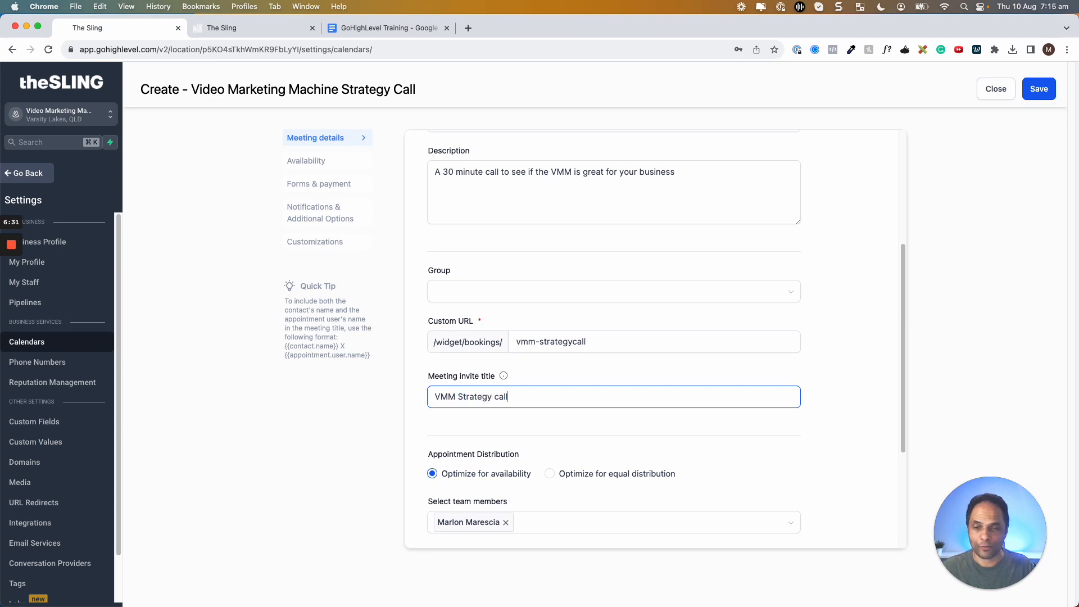
{"action": "key", "text": "BackSpace"}
{"action": "key", "text": "BackSpace"}
{"action": "key", "text": "BackSpace"}
{"action": "type", "text": "Call"}
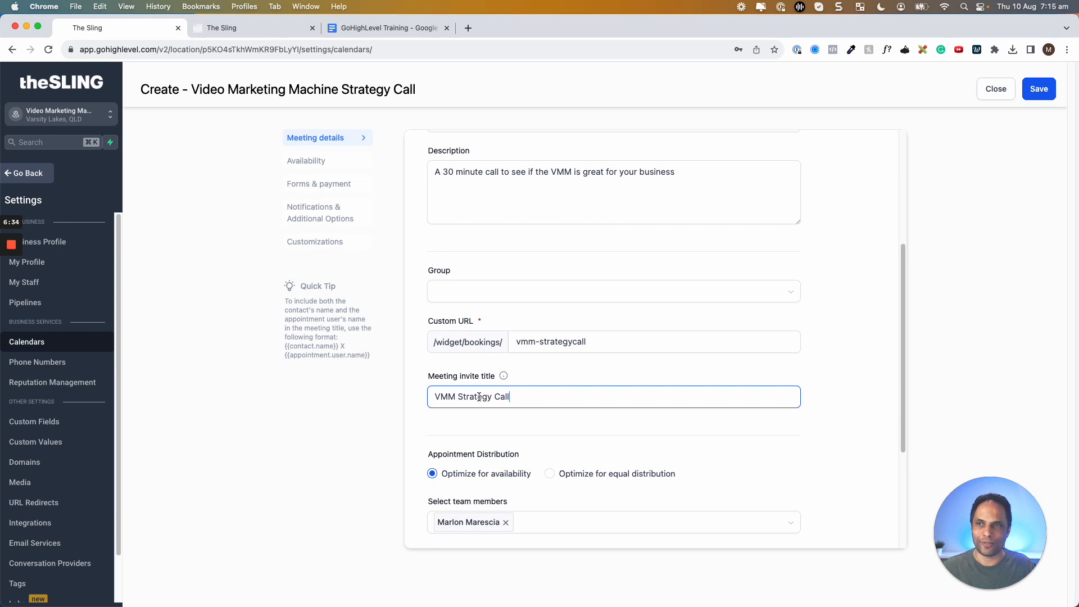
Step: Open the existing Strategy Session calendar for editing in the other browser tab and copy its meeting invite title
{"action": "left_click", "coordinate": [267, 27]}
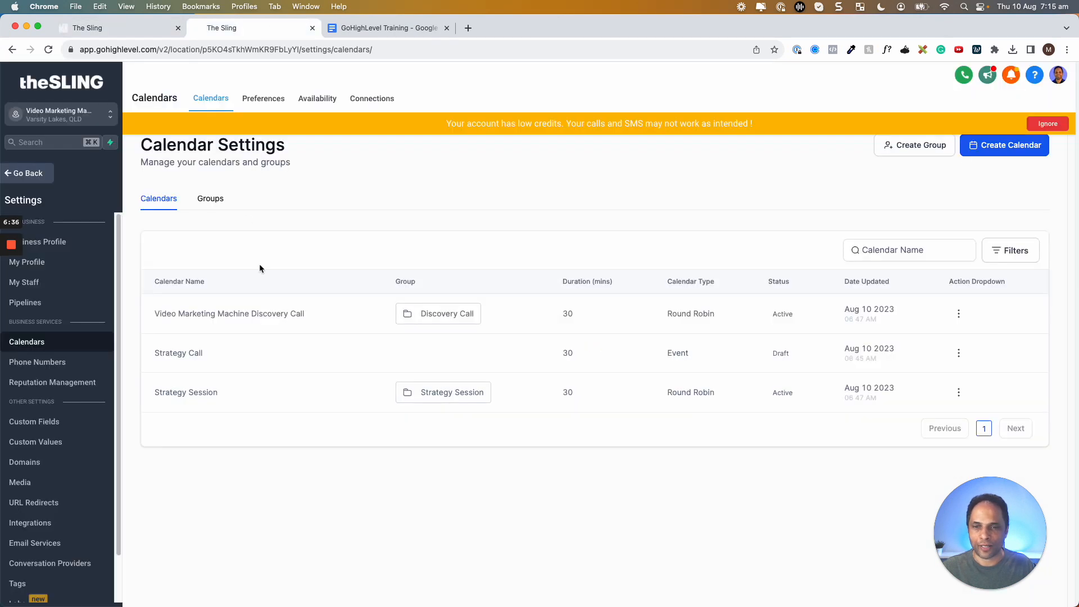
{"action": "left_click", "coordinate": [958, 392]}
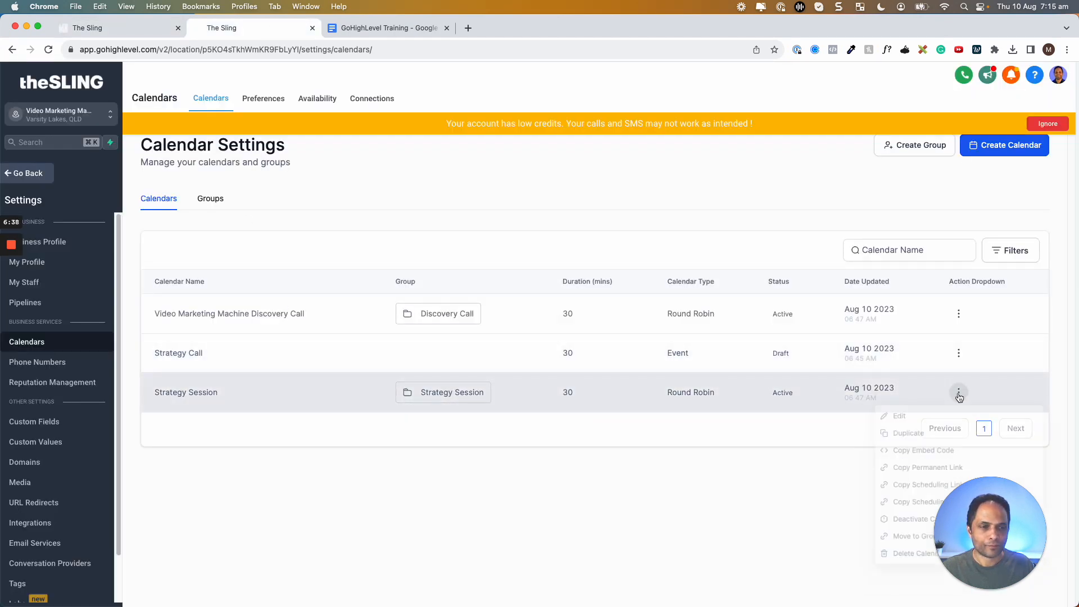
{"action": "left_click", "coordinate": [893, 415]}
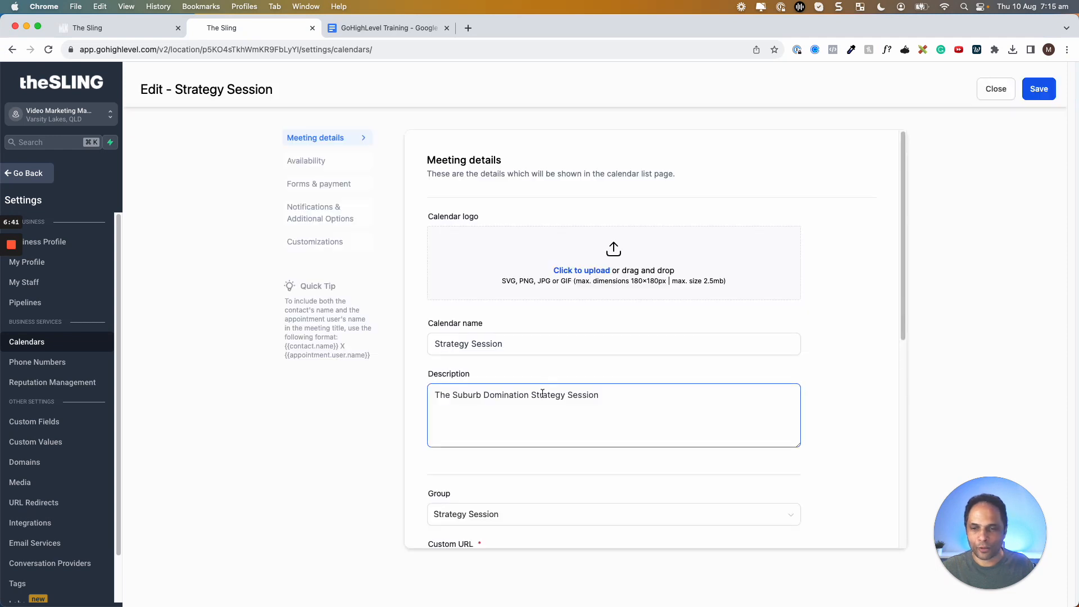
{"action": "scroll", "coordinate": [562, 416], "scroll_direction": "down", "scroll_amount": 5}
{"action": "left_click_drag", "start_coordinate": [765, 325], "coordinate": [403, 319]}
{"action": "key", "text": "super+c"}
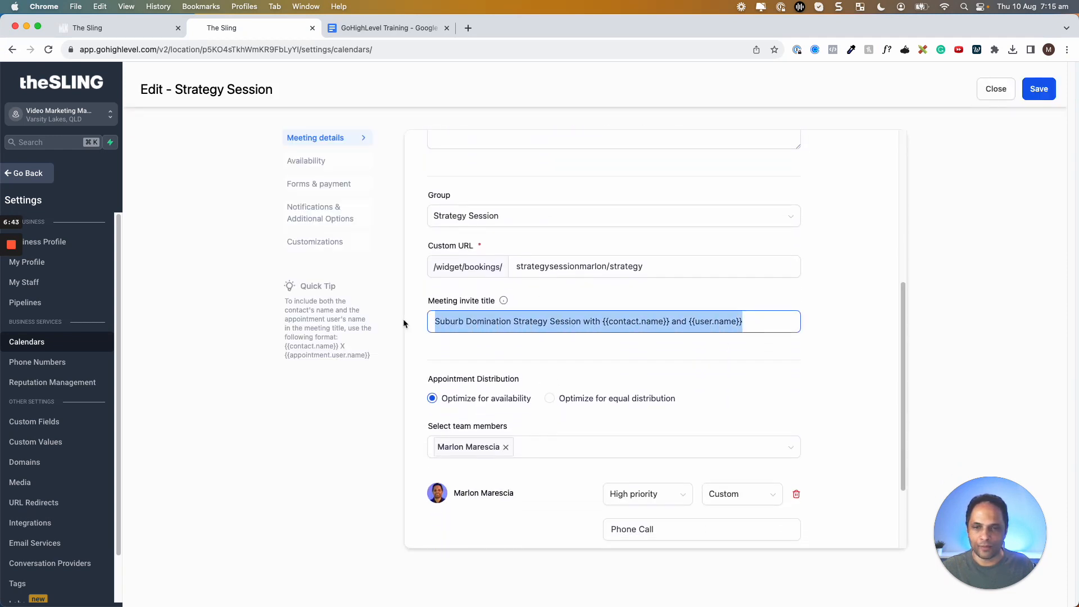
Step: Return to the new calendar and replace its meeting invite title with the copied Strategy Session title
{"action": "left_click", "coordinate": [87, 28]}
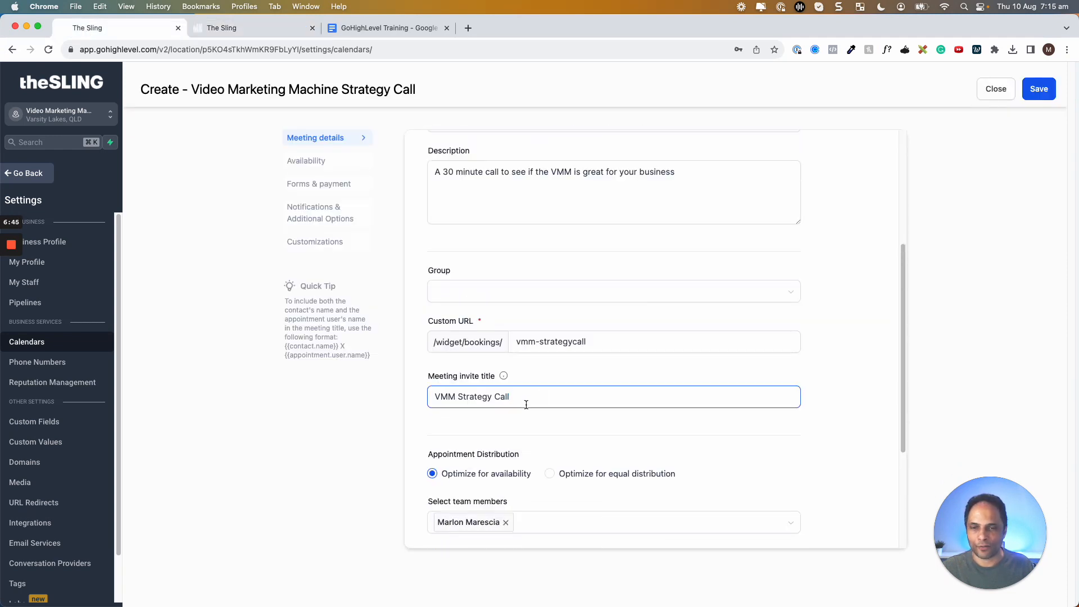
{"action": "left_click_drag", "start_coordinate": [526, 396], "coordinate": [404, 388]}
{"action": "key", "text": "super+v"}
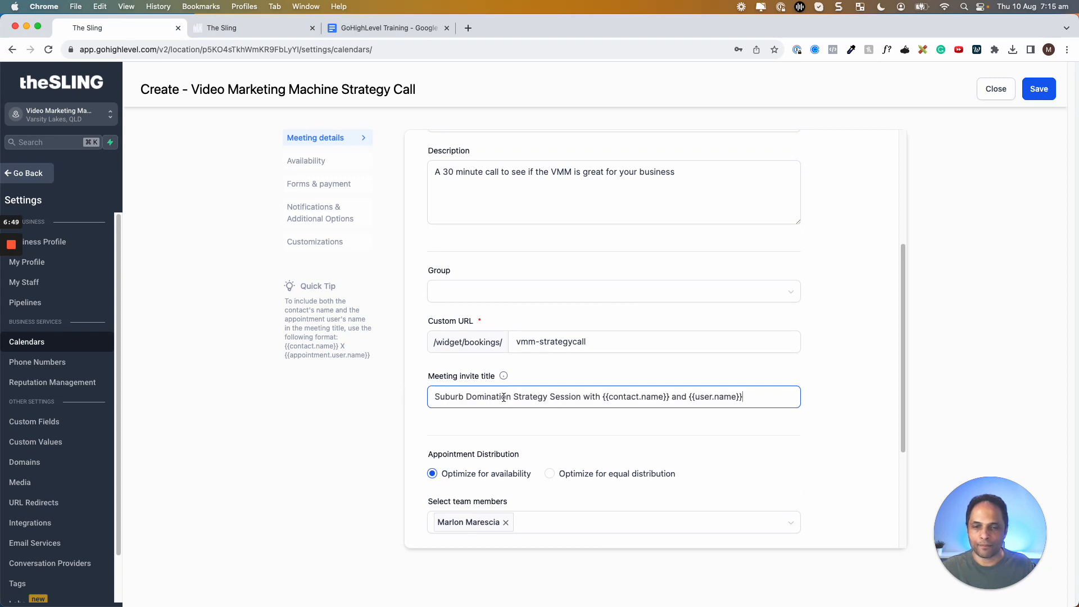
Step: Replace Suburb Domination with Video Marketing Machine in the pasted meeting invite title
{"action": "left_click_drag", "start_coordinate": [512, 396], "coordinate": [399, 400]}
{"action": "type", "text": "ideo marke"}
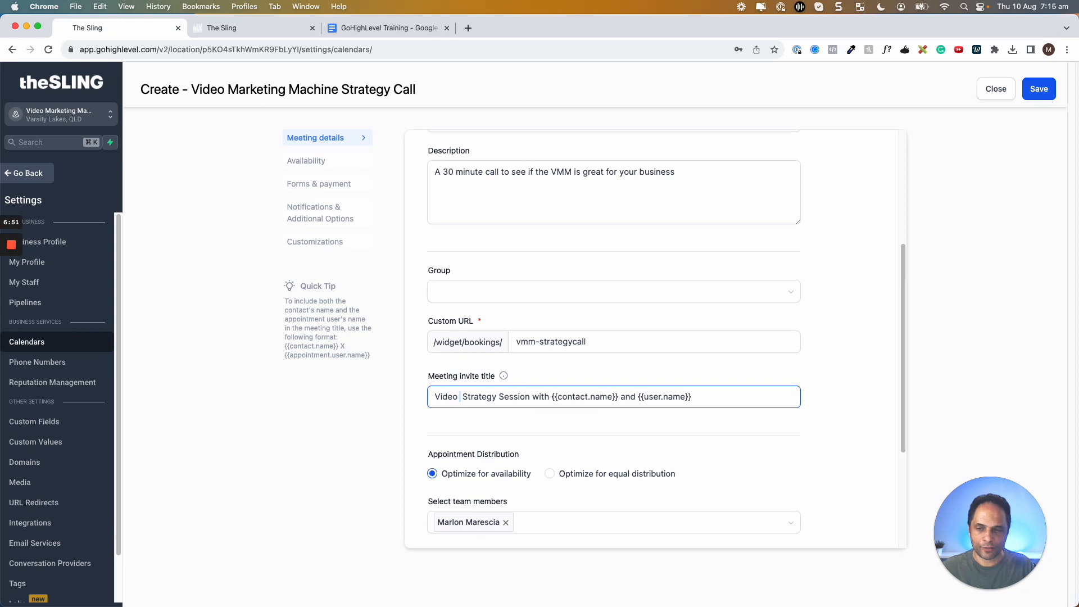
{"action": "key", "text": "BackSpace"}
{"action": "key", "text": "BackSpace"}
{"action": "key", "text": "BackSpace"}
{"action": "key", "text": "BackSpace"}
{"action": "key", "text": "BackSpace"}
{"action": "type", "text": "Marketing Machine"}
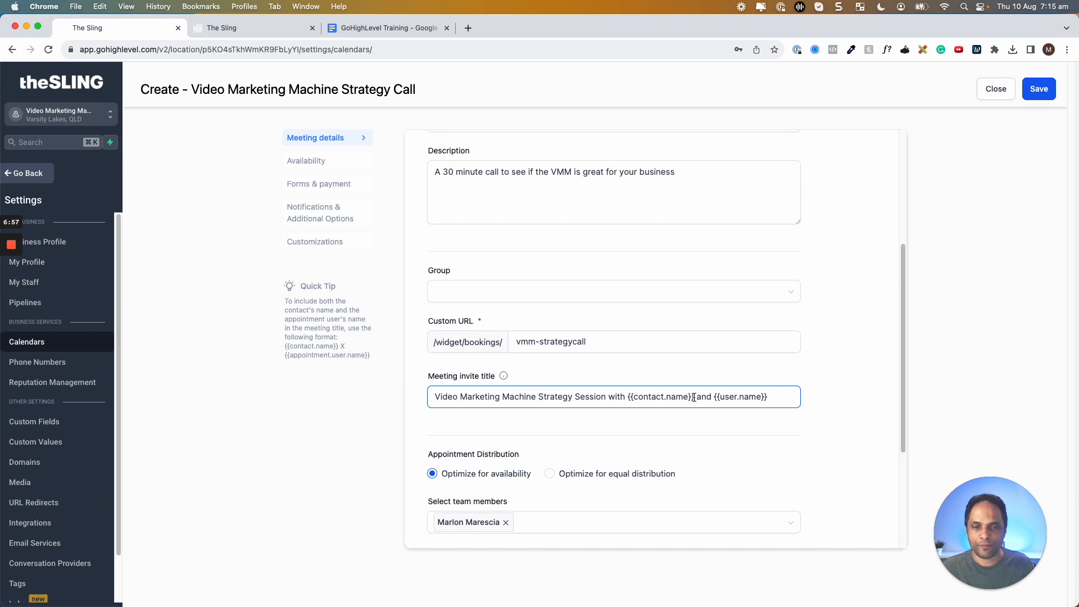
Step: Review the title wording and the {{contact.name}} and {{user.name}} placeholders in the meeting invite title
{"action": "left_click_drag", "start_coordinate": [695, 397], "coordinate": [627, 400]}
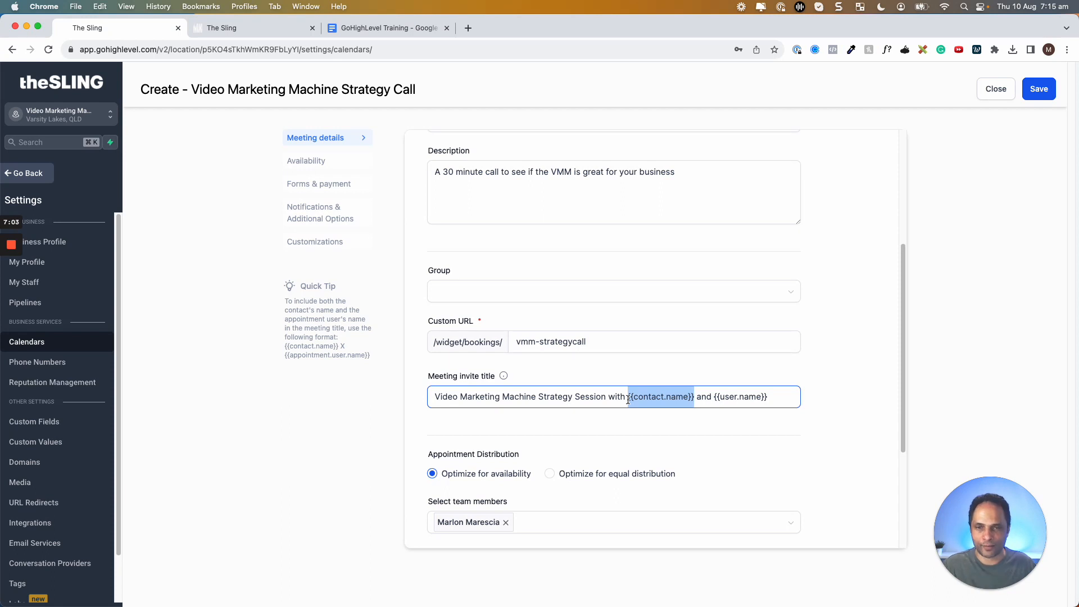
{"action": "left_click_drag", "start_coordinate": [768, 398], "coordinate": [716, 400]}
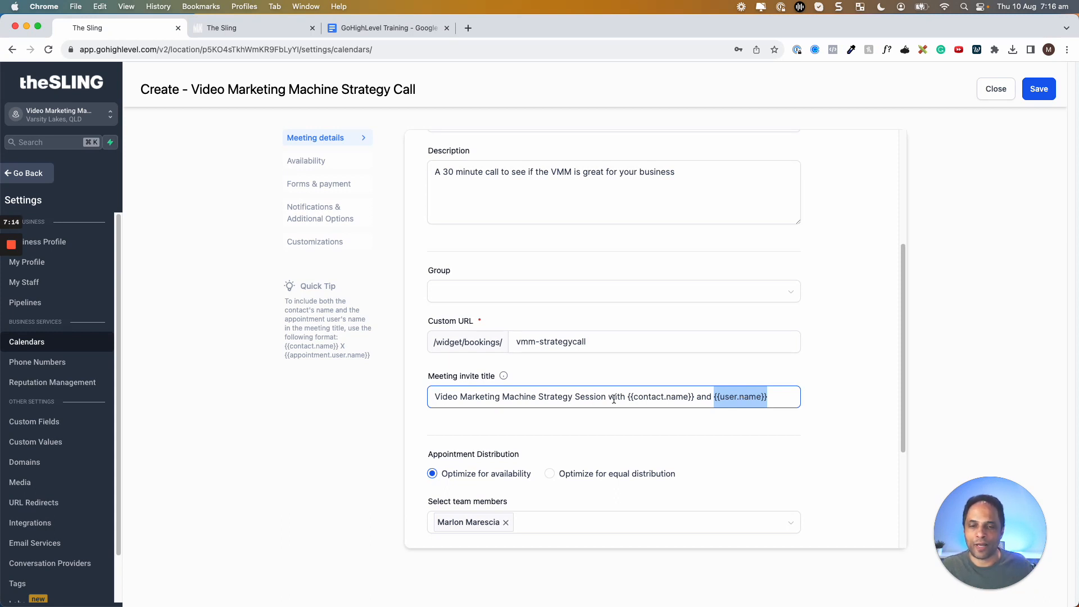
{"action": "left_click_drag", "start_coordinate": [628, 398], "coordinate": [789, 397]}
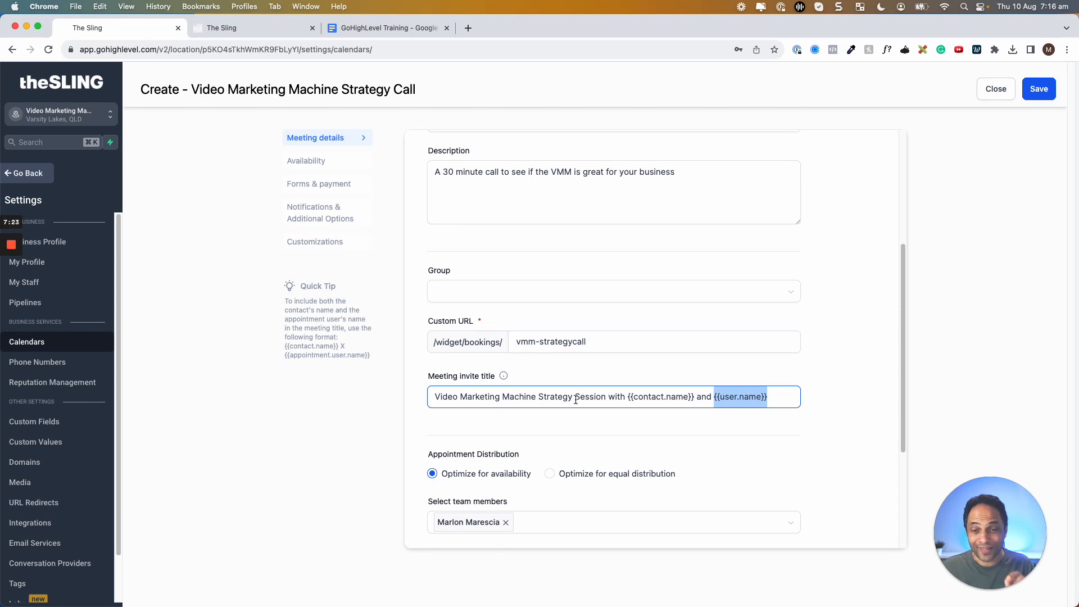
{"action": "left_click_drag", "start_coordinate": [607, 396], "coordinate": [408, 401]}
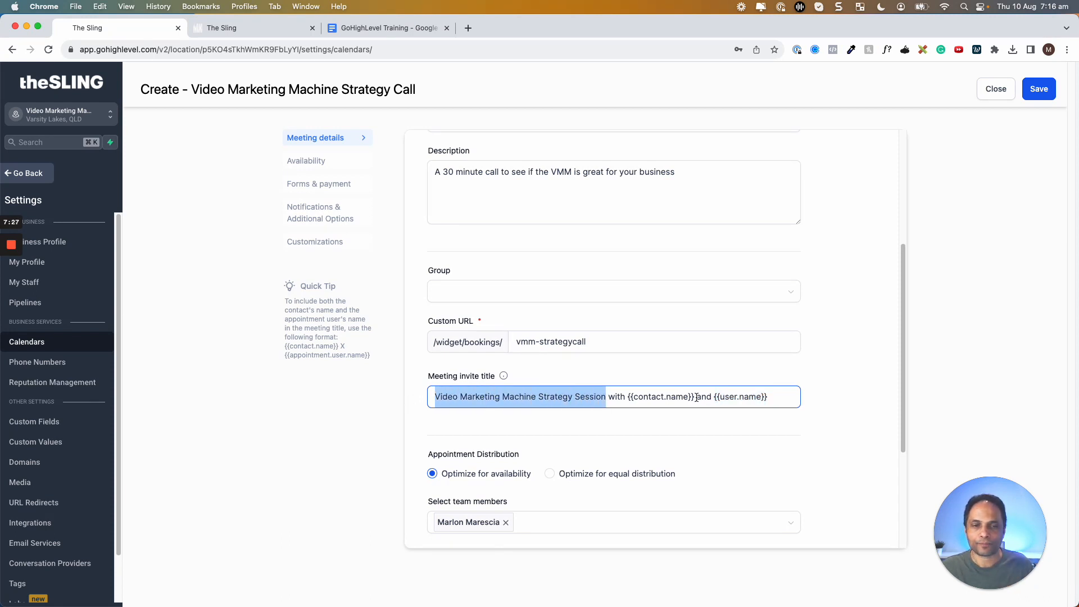
{"action": "left_click_drag", "start_coordinate": [695, 397], "coordinate": [628, 400]}
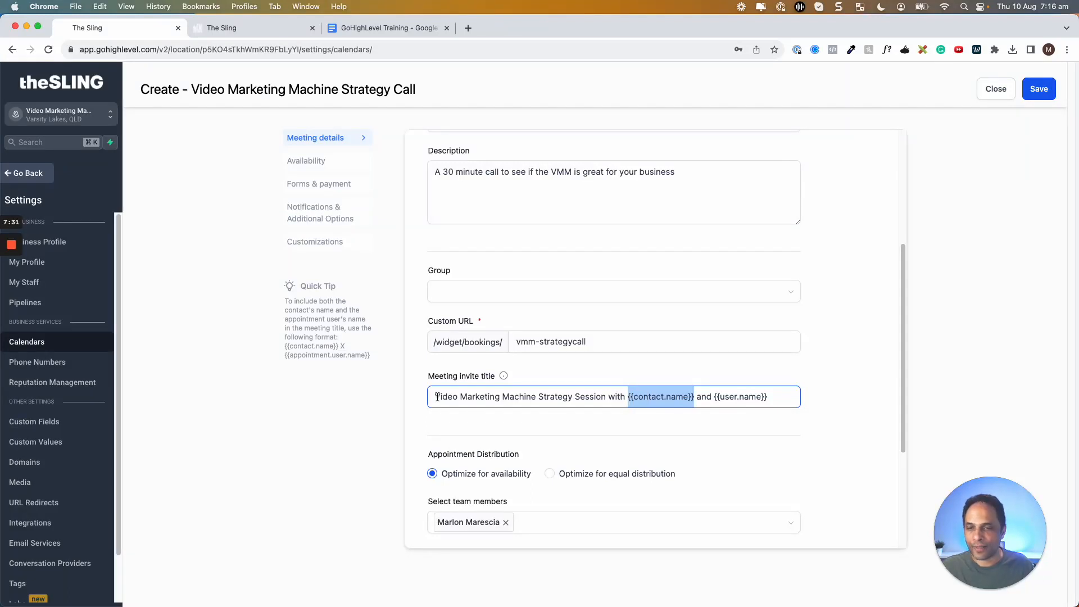
{"action": "left_click_drag", "start_coordinate": [437, 396], "coordinate": [622, 399]}
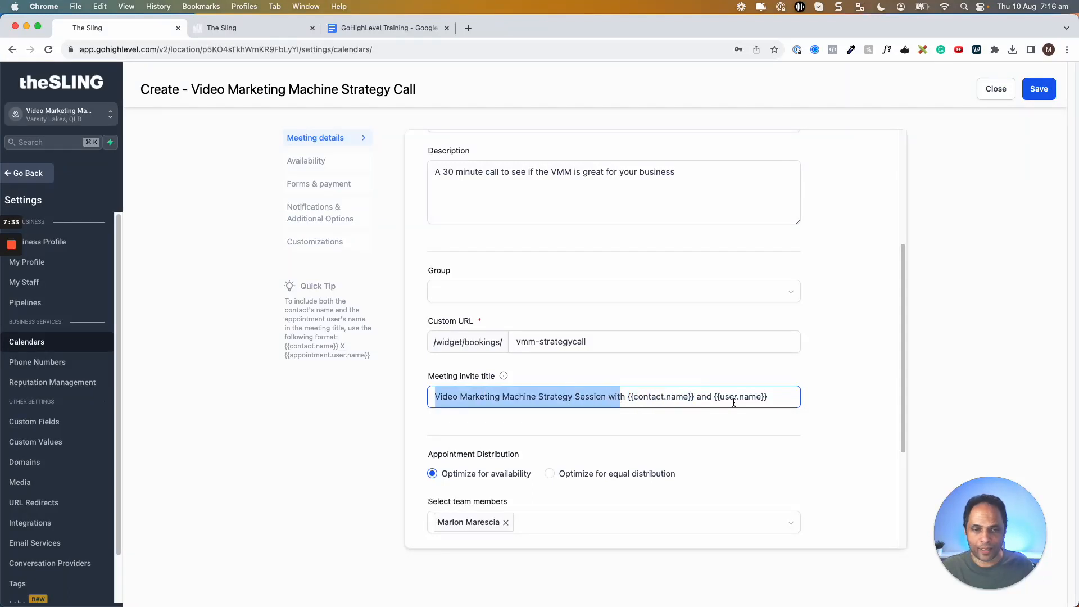
Step: Set the assigned team member's meeting location to Zoom
{"action": "left_click_drag", "start_coordinate": [714, 397], "coordinate": [789, 399]}
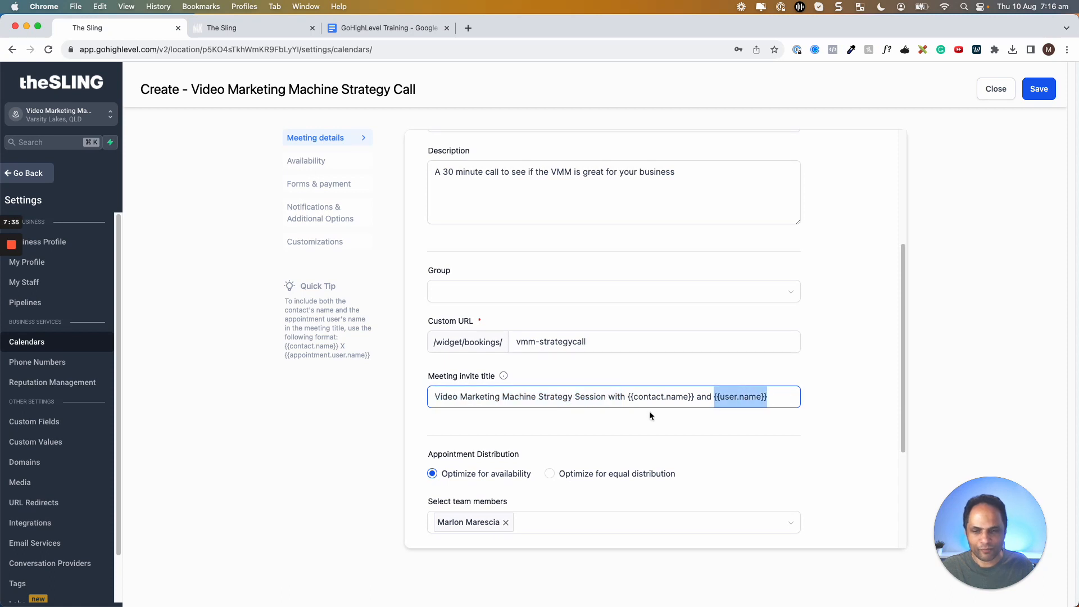
{"action": "scroll", "coordinate": [635, 421], "scroll_direction": "up", "scroll_amount": 2}
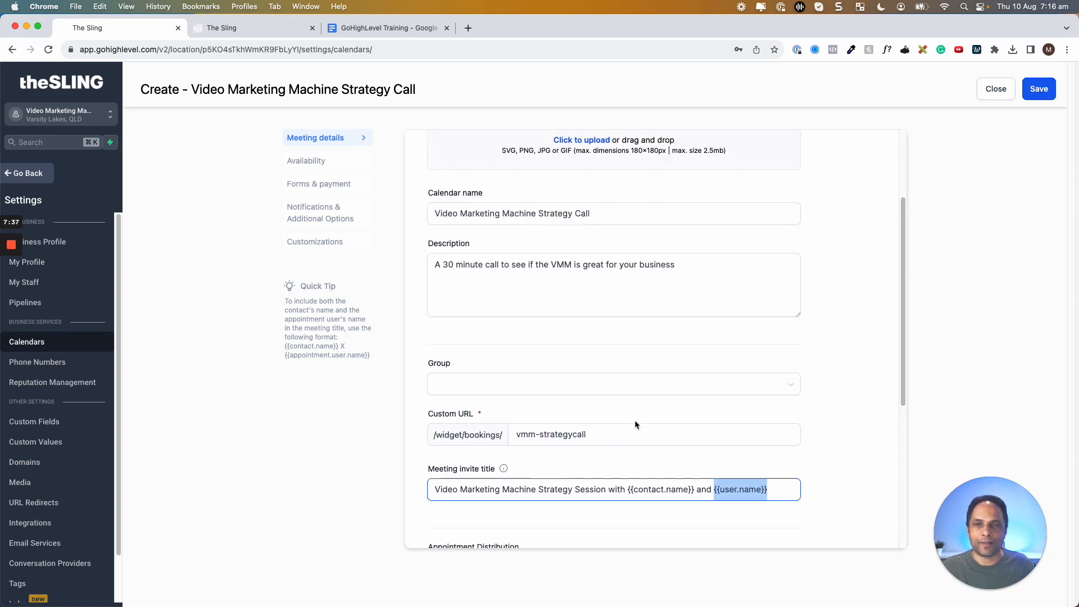
{"action": "scroll", "coordinate": [635, 421], "scroll_direction": "down", "scroll_amount": 5}
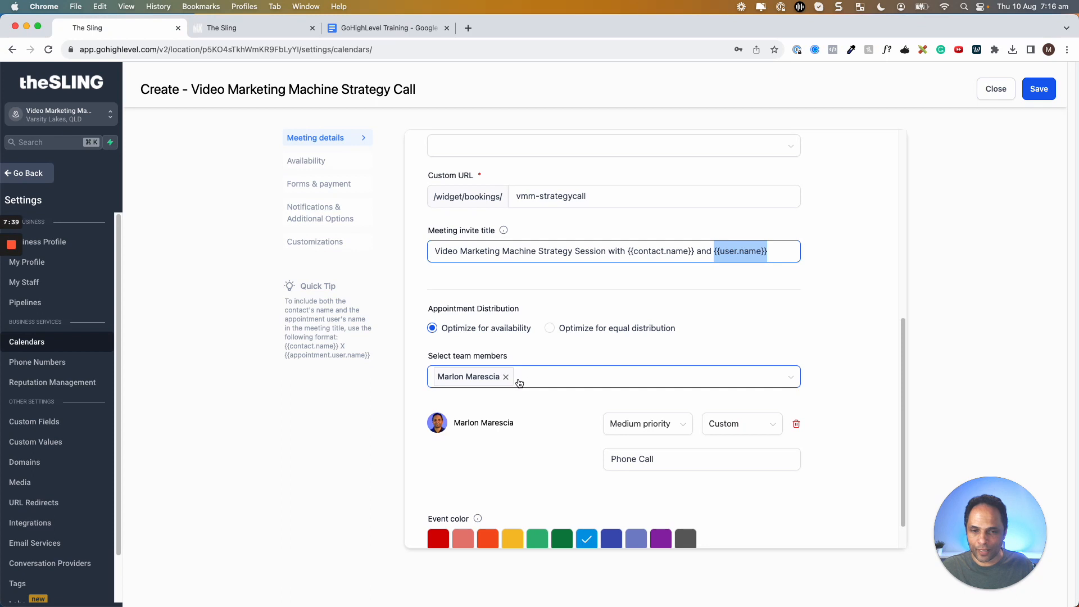
{"action": "scroll", "coordinate": [546, 431], "scroll_direction": "down", "scroll_amount": 1}
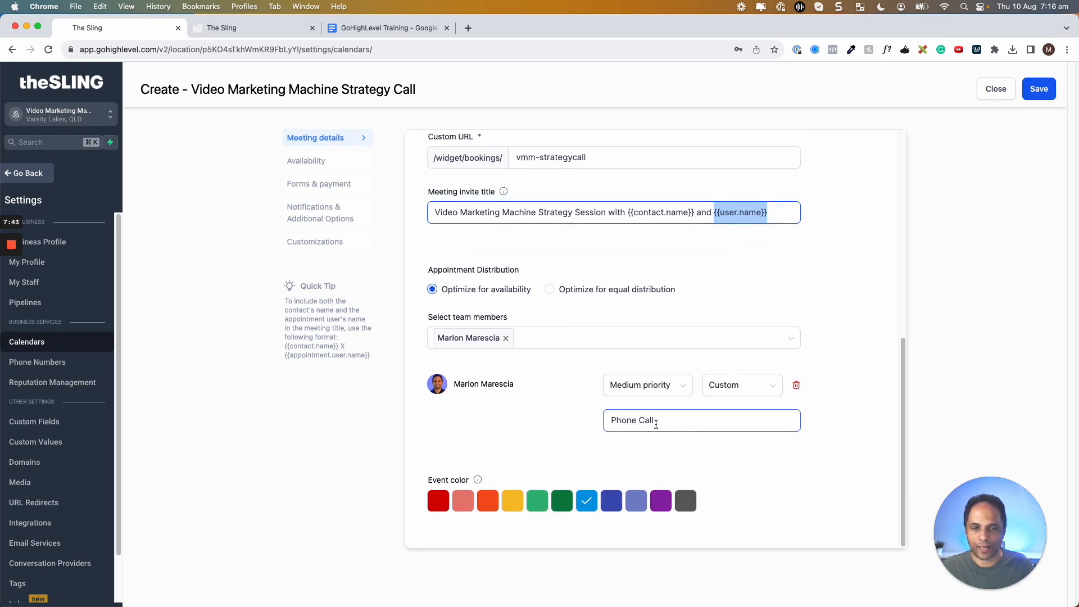
{"action": "left_click_drag", "start_coordinate": [652, 422], "coordinate": [579, 424]}
{"action": "left_click", "coordinate": [732, 390]}
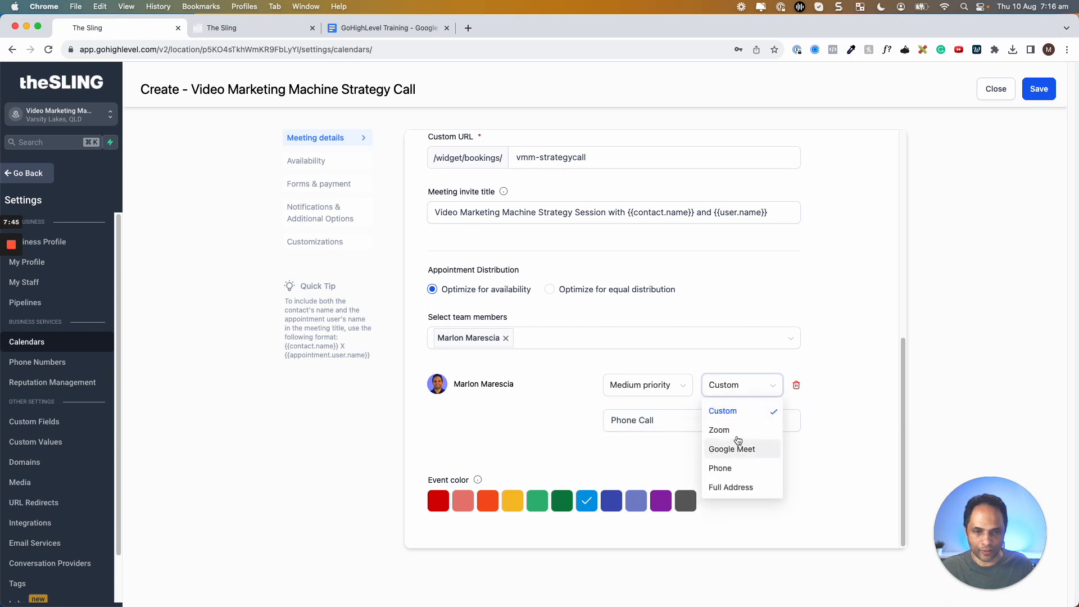
{"action": "left_click", "coordinate": [721, 430]}
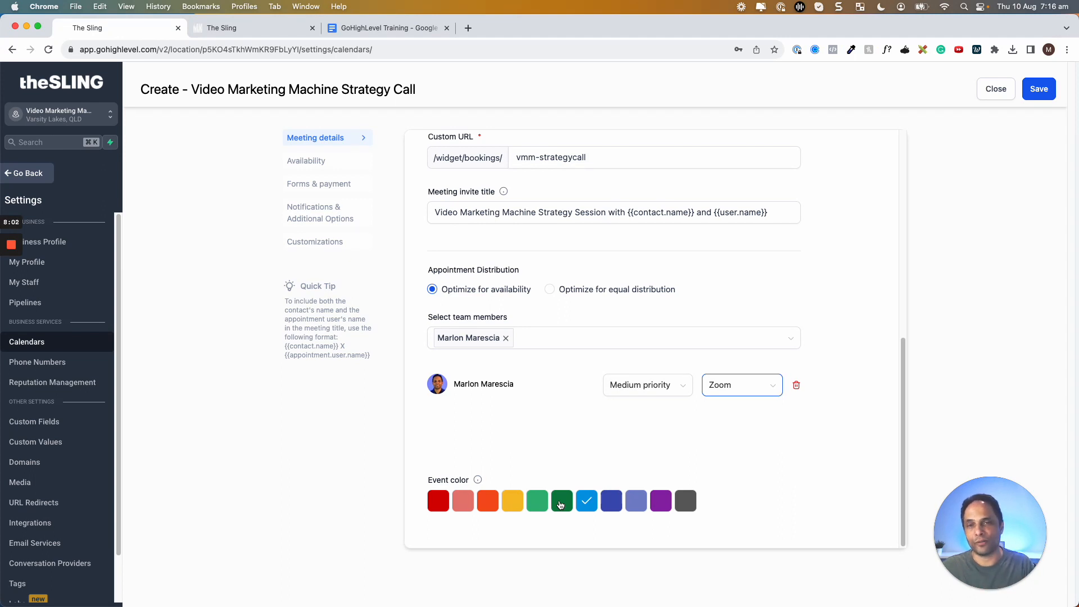
Step: Set the event color to dark green and save the new calendar
{"action": "left_click", "coordinate": [561, 505]}
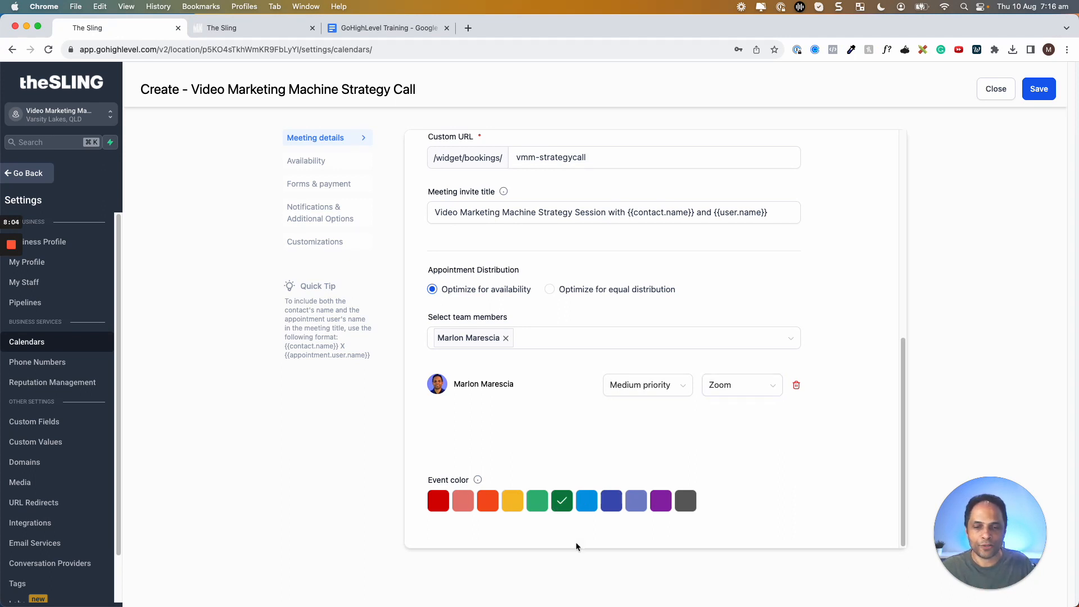
{"action": "scroll", "coordinate": [832, 465], "scroll_direction": "up", "scroll_amount": 3}
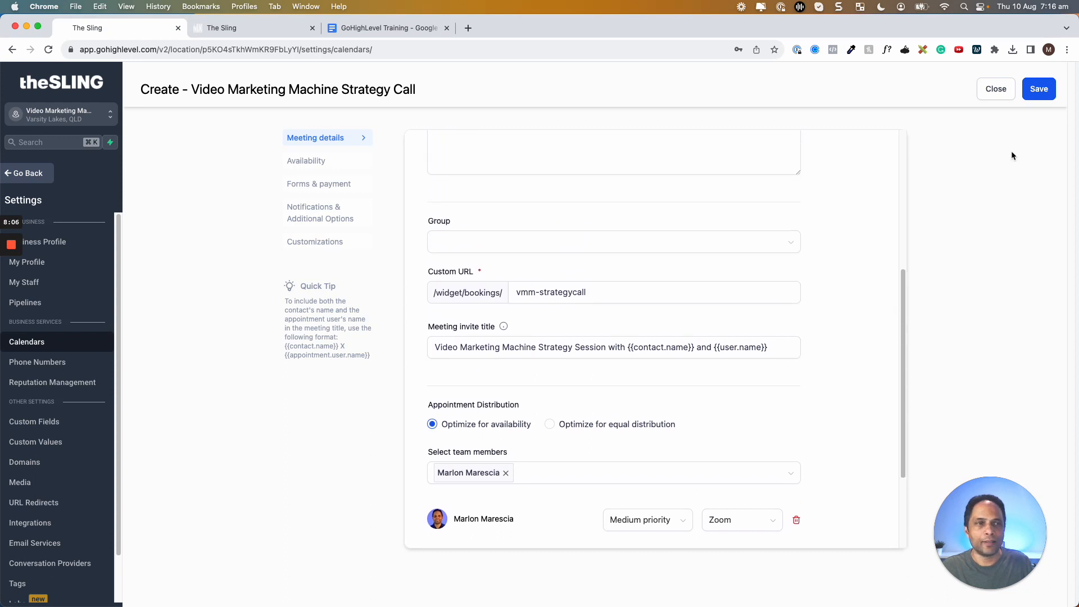
{"action": "left_click", "coordinate": [1038, 90]}
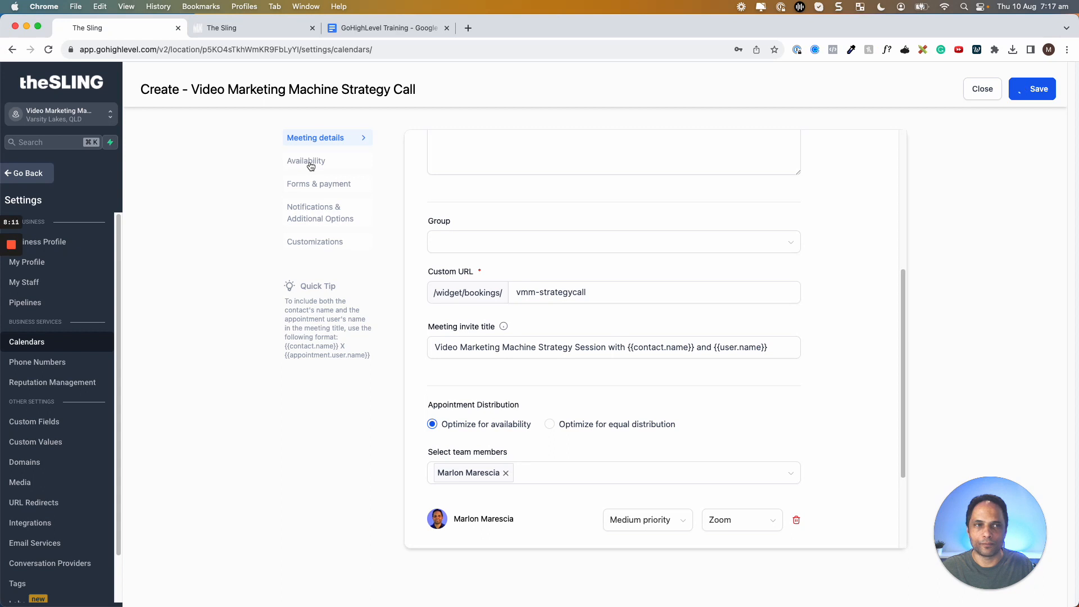
Step: Open the availability settings of the Video Marketing Machine Strategy Call calendar
{"action": "left_click", "coordinate": [310, 165]}
{"action": "scroll", "coordinate": [519, 185], "scroll_direction": "up", "scroll_amount": 5}
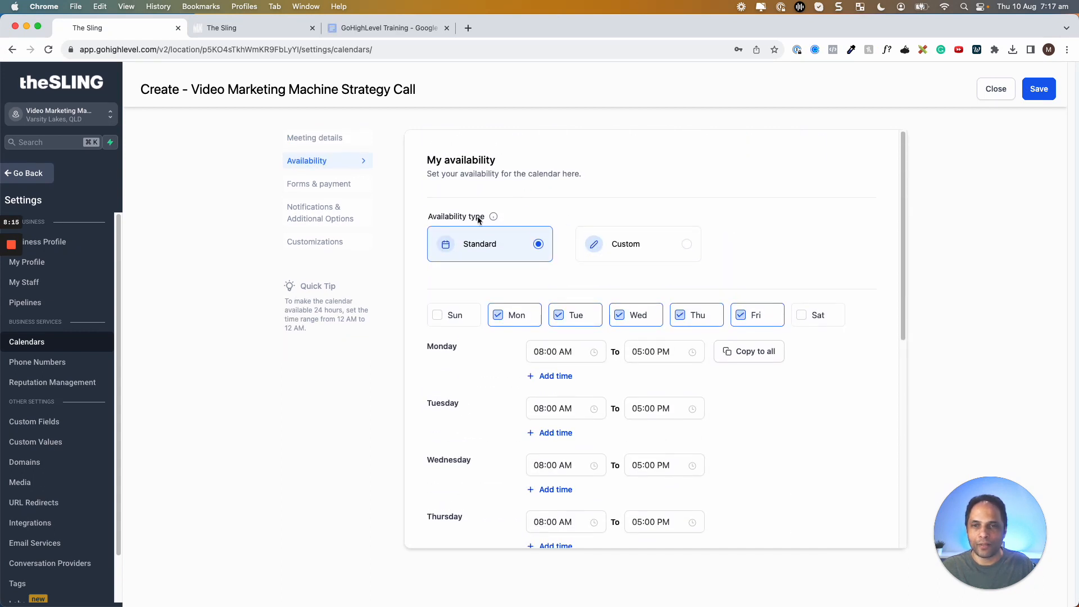
{"action": "scroll", "coordinate": [477, 219], "scroll_direction": "down", "scroll_amount": 3}
Step: Try the Custom availability type with an additional day and return to the Standard type
{"action": "left_click", "coordinate": [638, 181]}
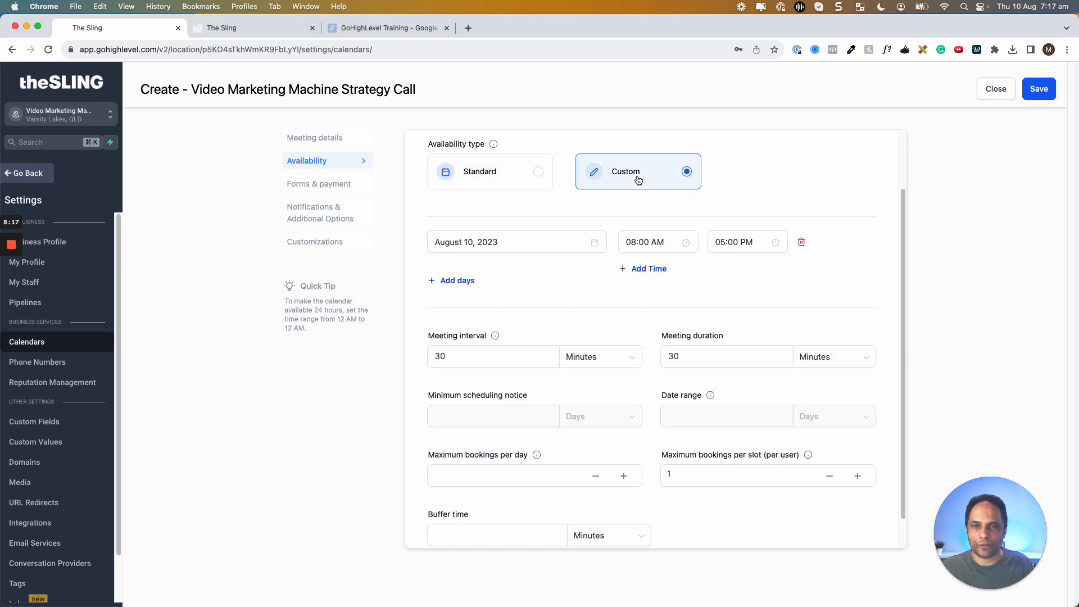
{"action": "left_click", "coordinate": [520, 177]}
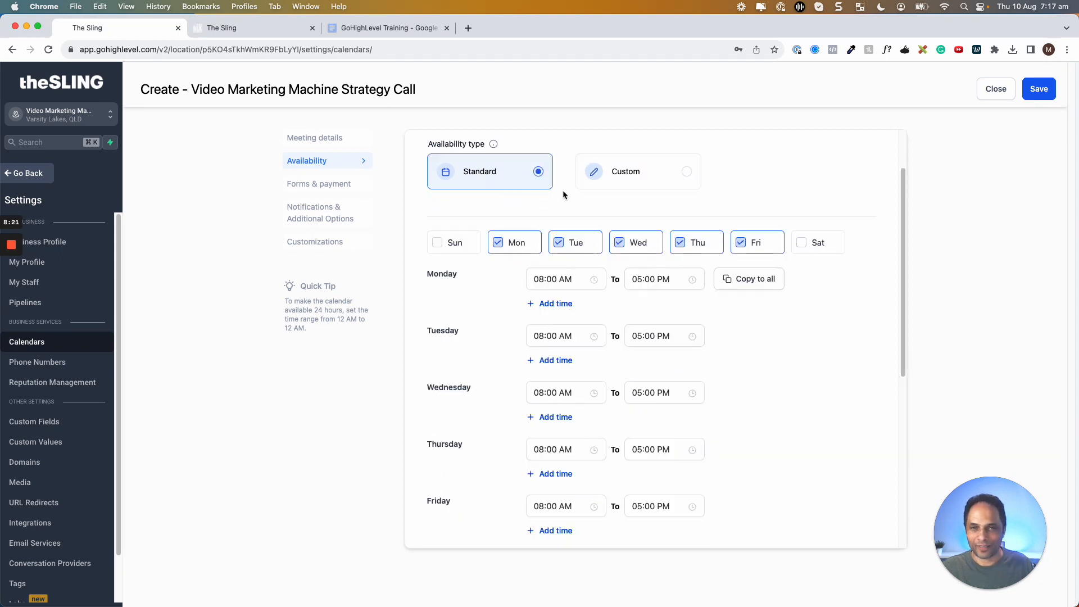
{"action": "left_click", "coordinate": [624, 174]}
{"action": "left_click", "coordinate": [464, 281]}
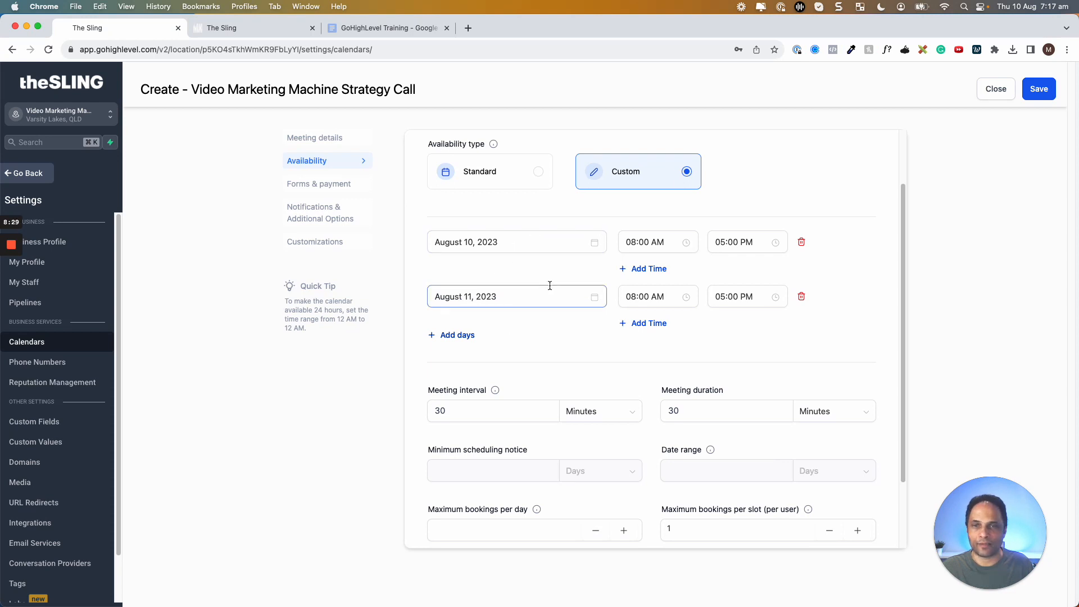
{"action": "left_click", "coordinate": [496, 184]}
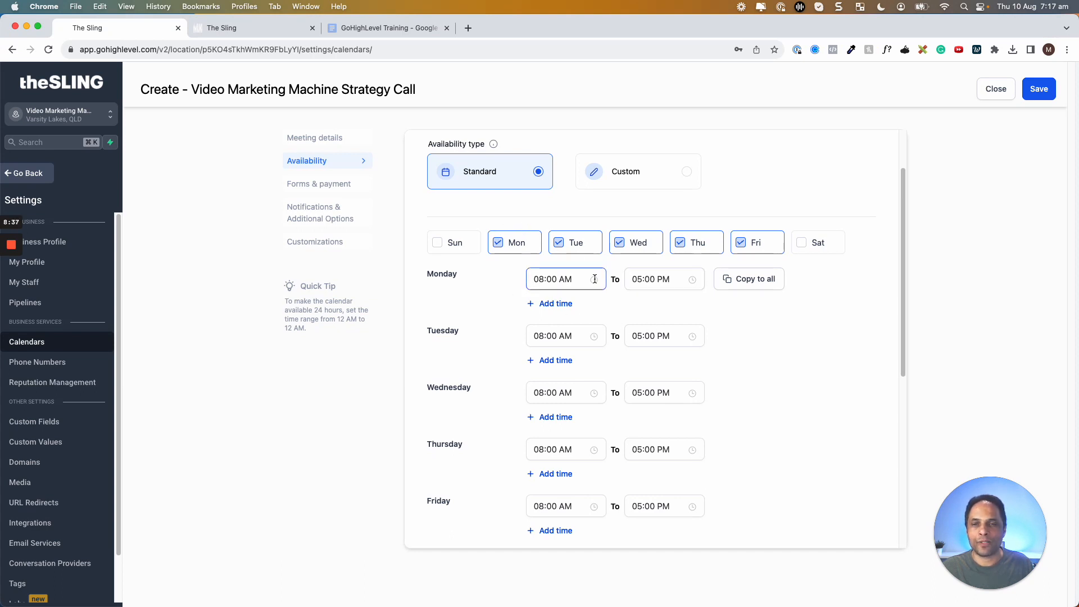
Step: Open My Profile in a separate browser tab and bring up its User Availability hours
{"action": "scroll", "coordinate": [595, 279], "scroll_direction": "up", "scroll_amount": 2}
{"action": "scroll", "coordinate": [594, 279], "scroll_direction": "down", "scroll_amount": 3}
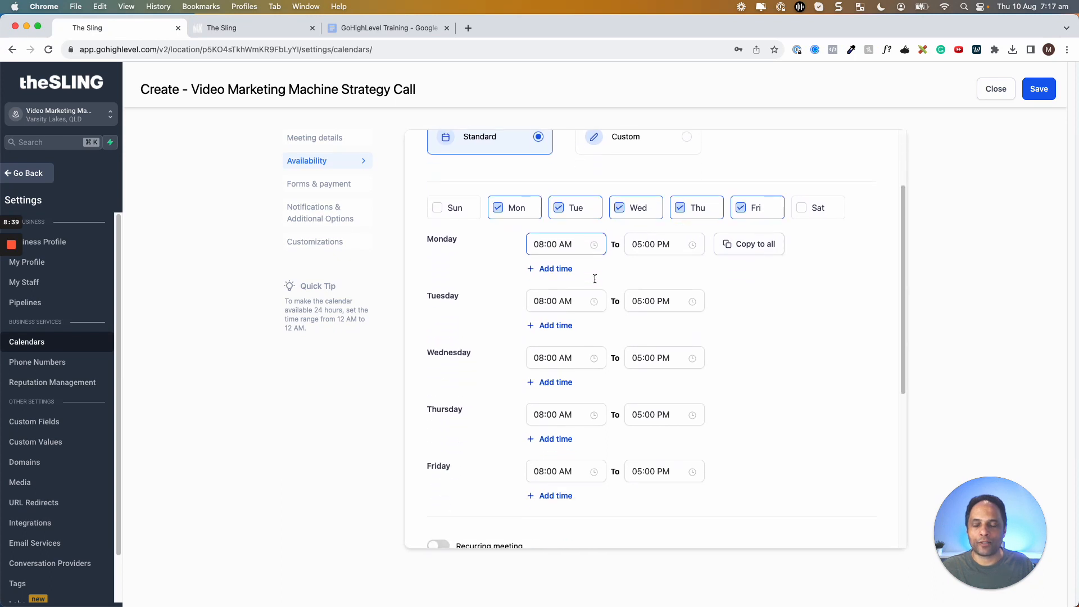
{"action": "scroll", "coordinate": [44, 283], "scroll_direction": "down", "scroll_amount": 1}
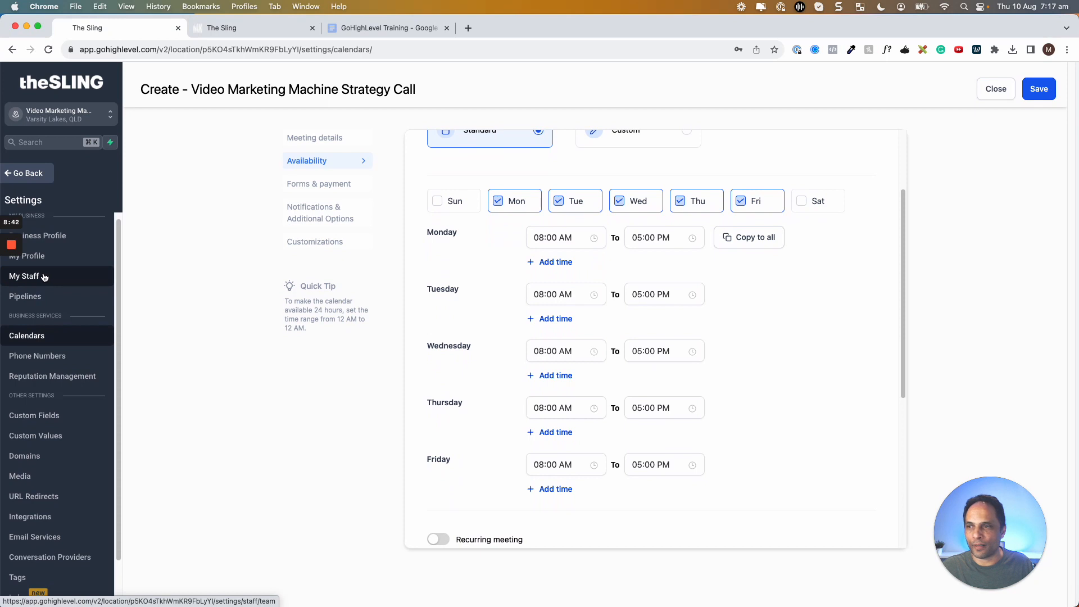
{"action": "scroll", "coordinate": [53, 262], "scroll_direction": "up", "scroll_amount": 1}
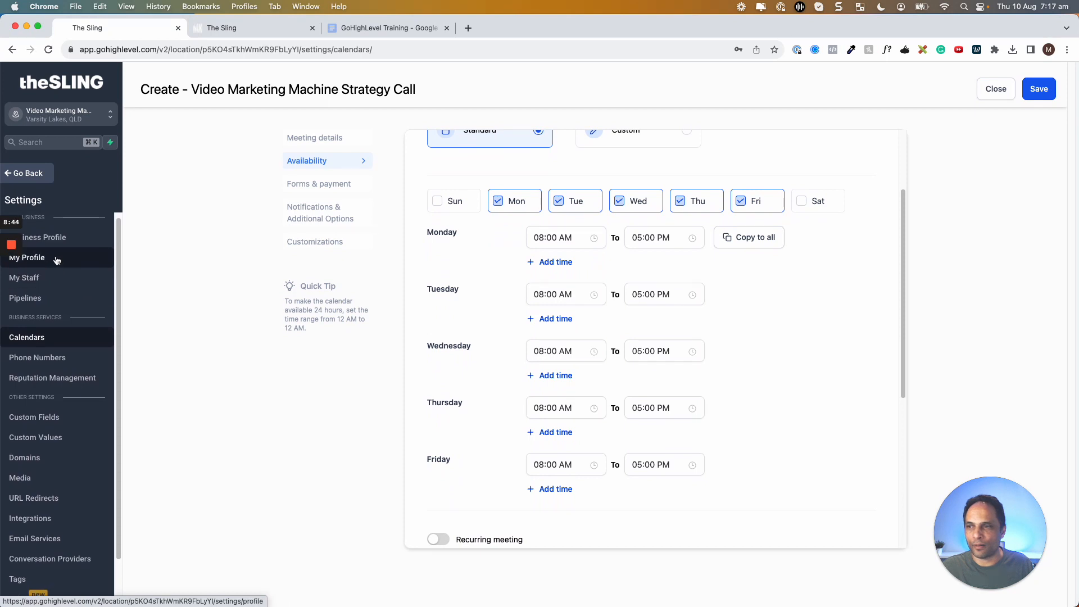
{"action": "left_click", "coordinate": [56, 260], "text": "super"}
{"action": "left_click", "coordinate": [269, 35]}
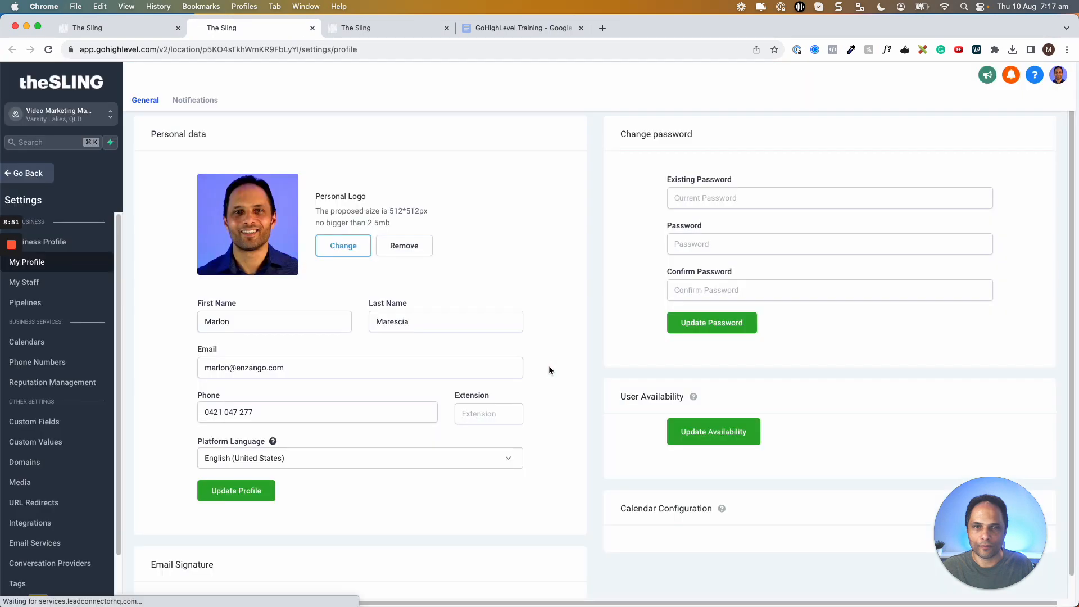
{"action": "scroll", "coordinate": [549, 368], "scroll_direction": "down", "scroll_amount": 10}
{"action": "scroll", "coordinate": [546, 367], "scroll_direction": "up", "scroll_amount": 3}
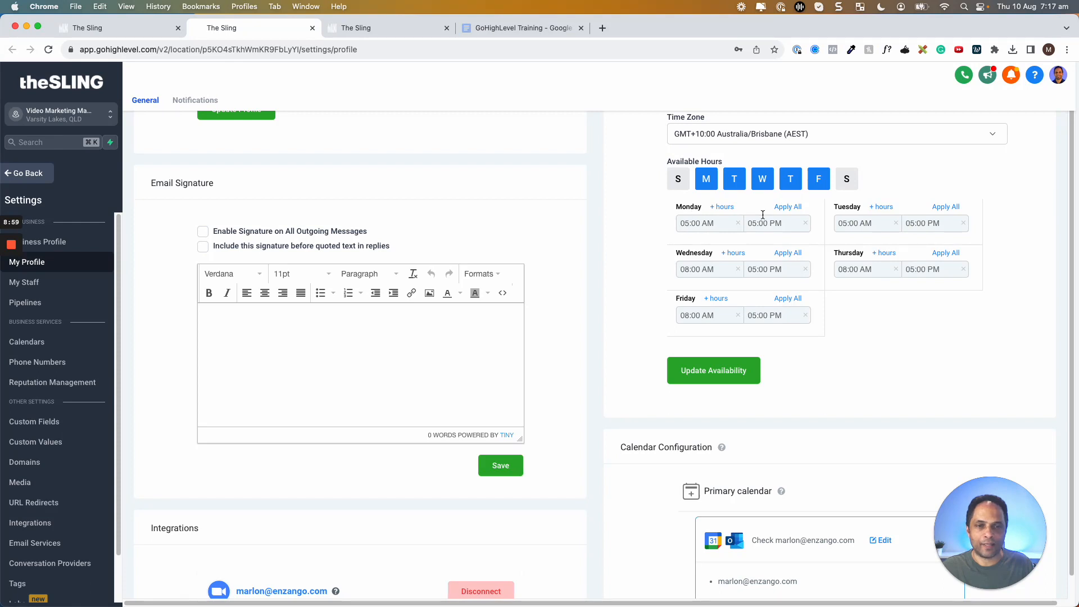
Step: Deselect Friday, Thursday, Wednesday and Tuesday in the profile's available hours, keeping only Monday
{"action": "left_click", "coordinate": [818, 181]}
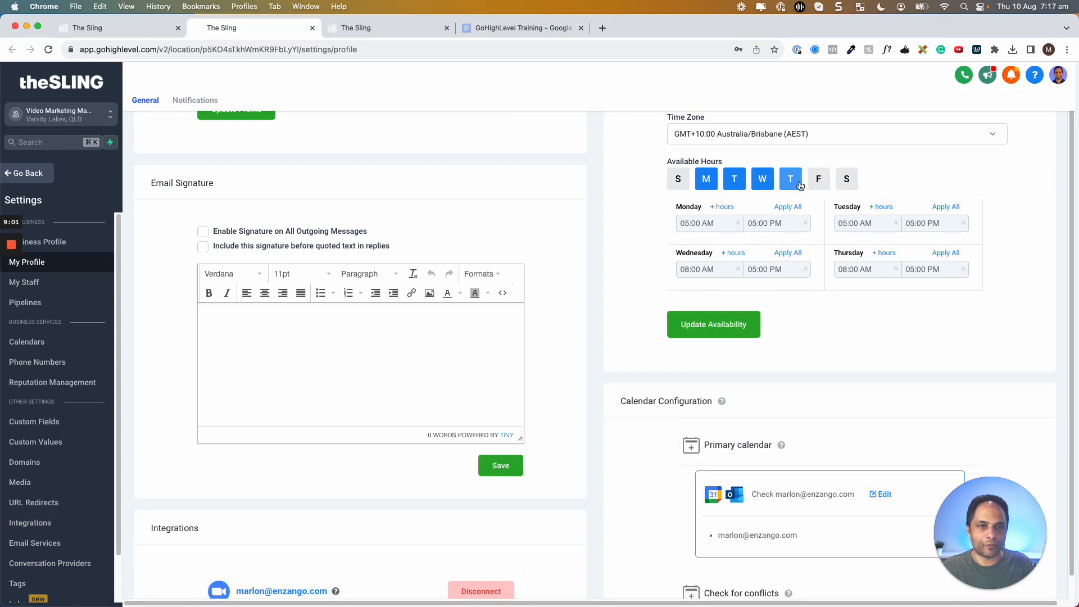
{"action": "left_click", "coordinate": [790, 180]}
{"action": "left_click", "coordinate": [762, 180]}
{"action": "left_click", "coordinate": [734, 180]}
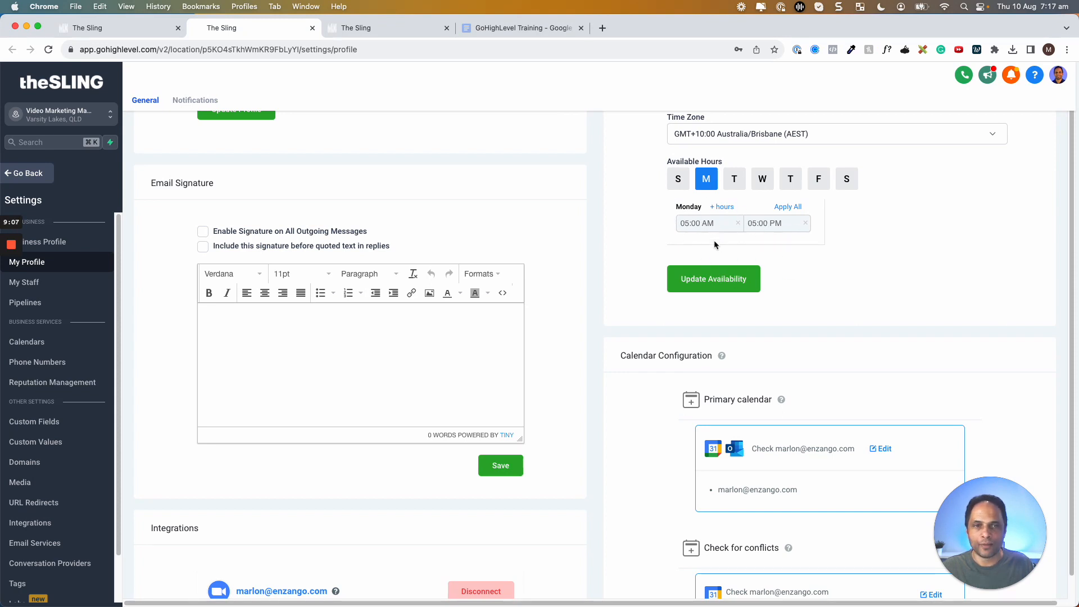
Step: Compare the new calendar's weekly availability with the available hours in the user profile
{"action": "left_click", "coordinate": [97, 29]}
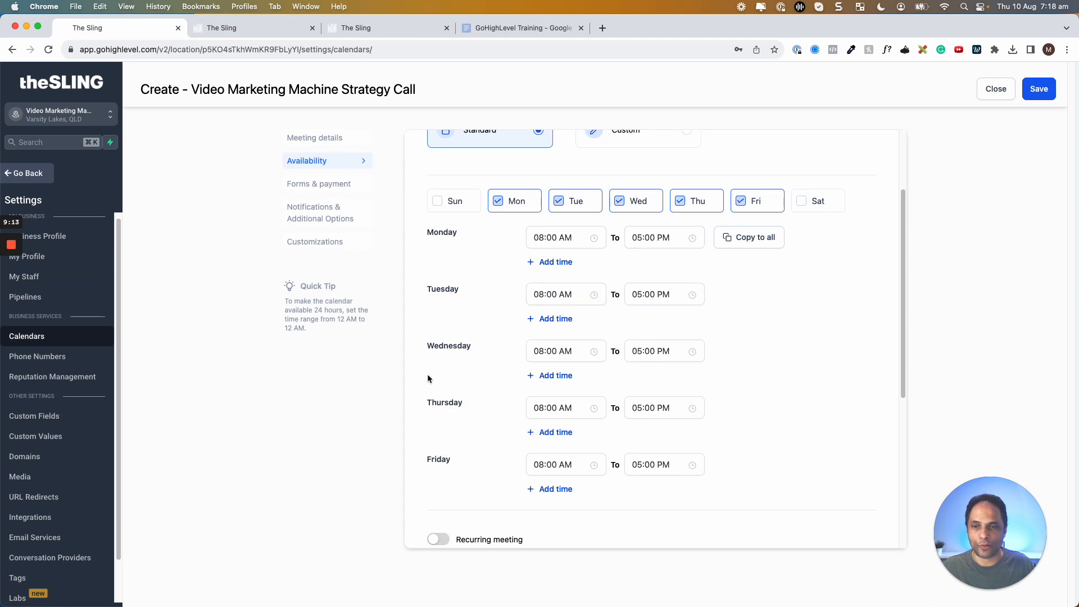
{"action": "left_click", "coordinate": [262, 28]}
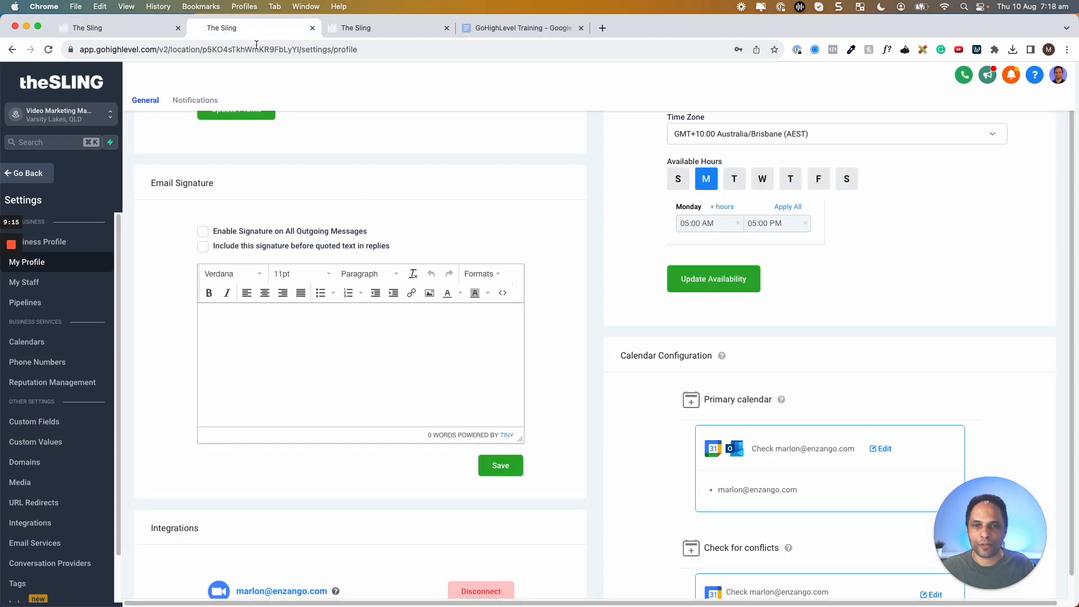
{"action": "key", "text": "ctrl+shift+Tab"}
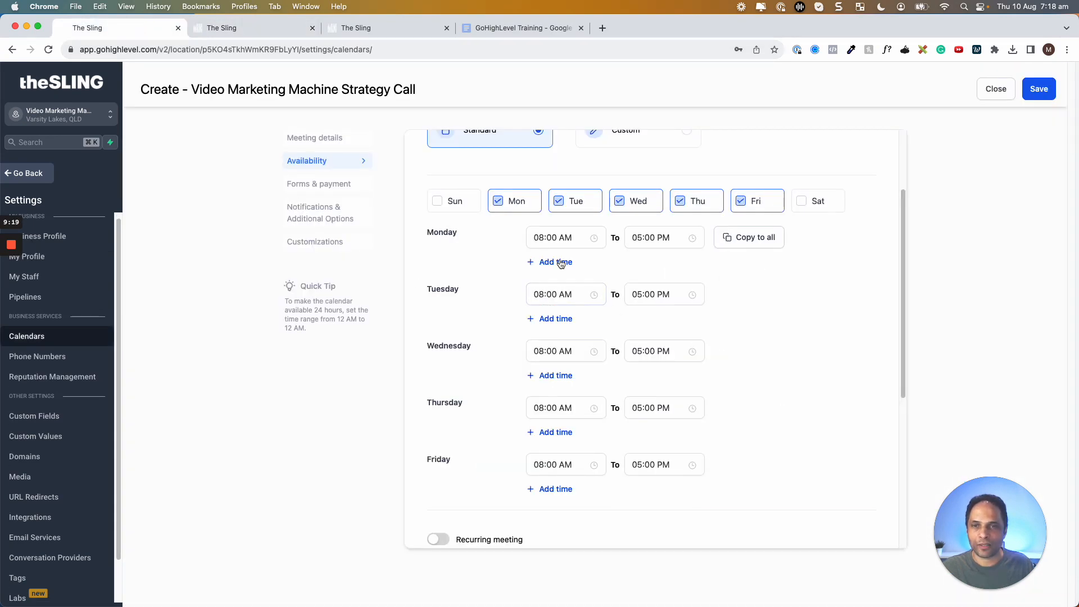
{"action": "scroll", "coordinate": [553, 258], "scroll_direction": "up", "scroll_amount": 3}
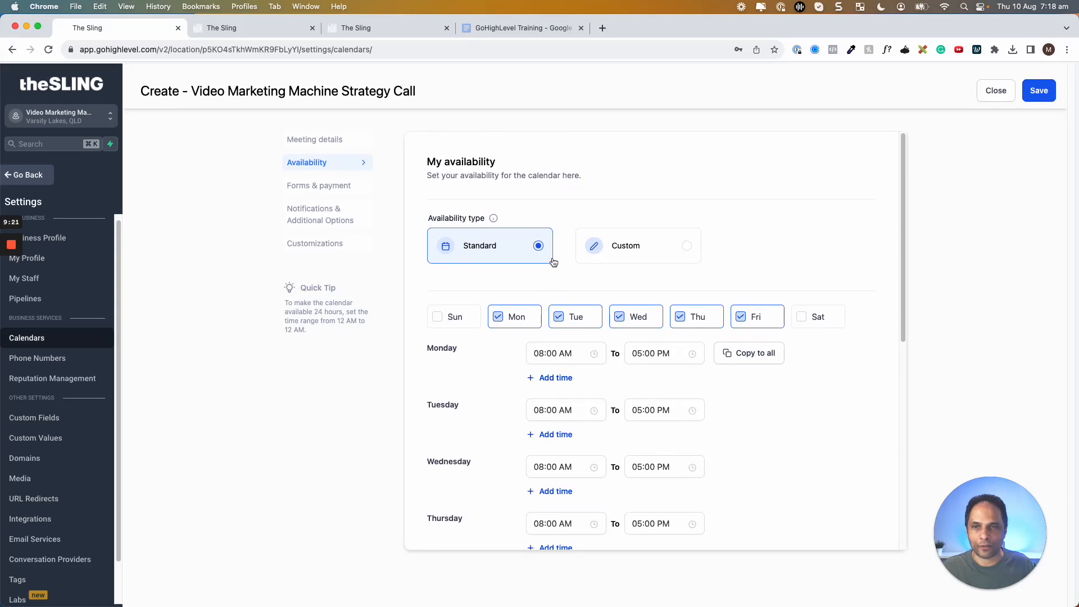
{"action": "scroll", "coordinate": [553, 261], "scroll_direction": "down", "scroll_amount": 3}
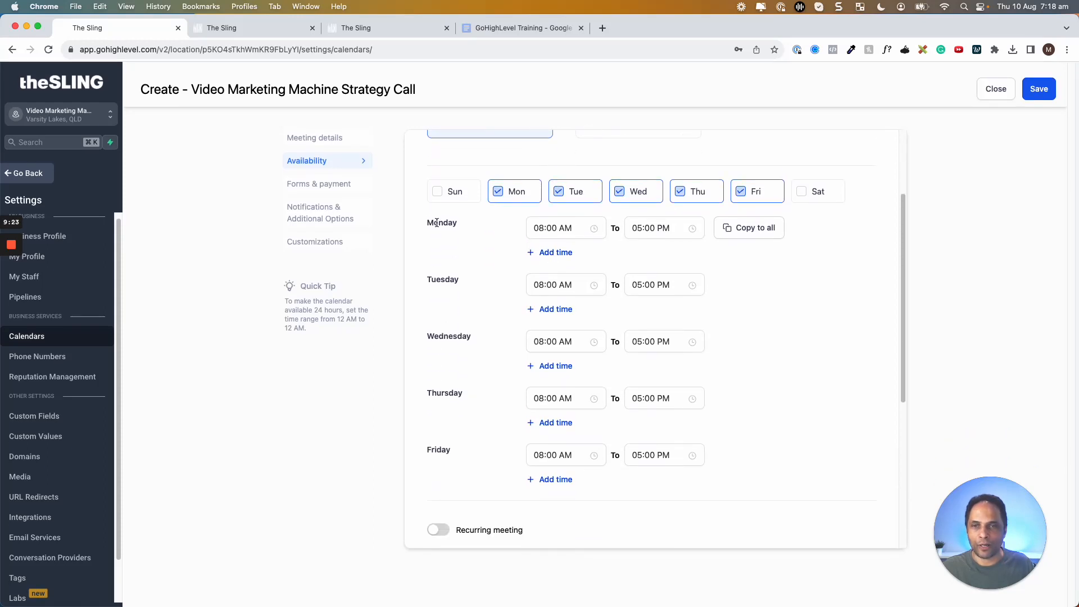
{"action": "left_click", "coordinate": [277, 28]}
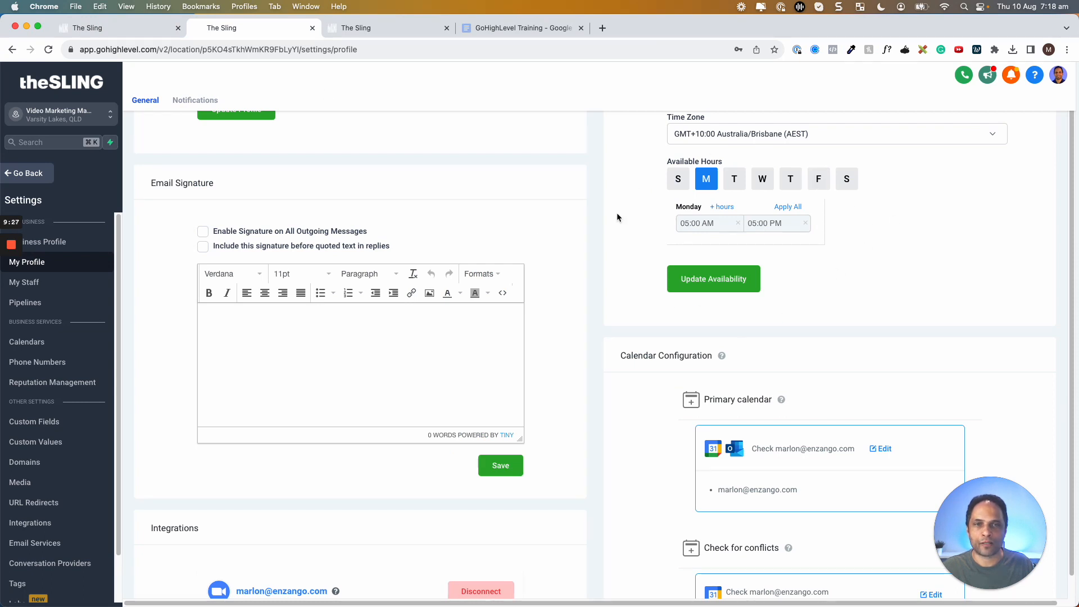
{"action": "left_click", "coordinate": [157, 34]}
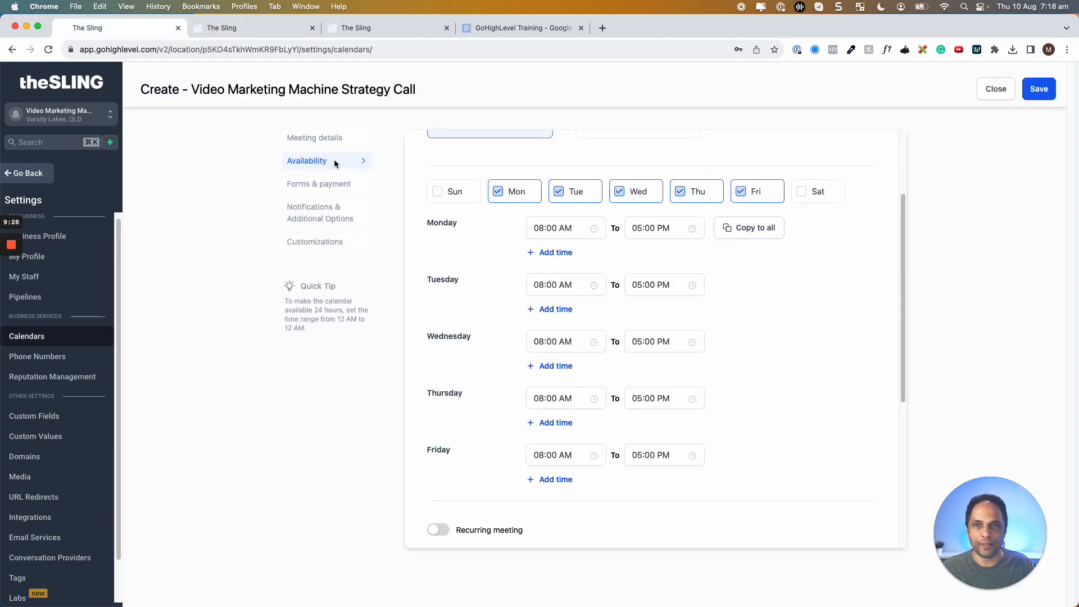
Step: Check the selected team members in the calendar's meeting details
{"action": "scroll", "coordinate": [520, 204], "scroll_direction": "up", "scroll_amount": 3}
{"action": "left_click", "coordinate": [313, 139]}
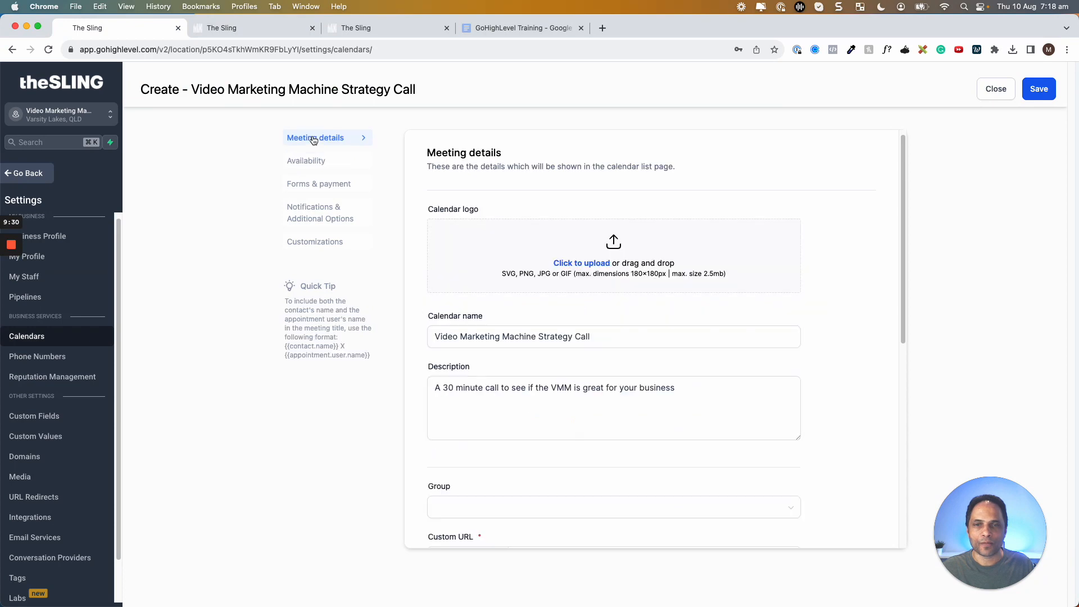
{"action": "scroll", "coordinate": [603, 291], "scroll_direction": "down", "scroll_amount": 5}
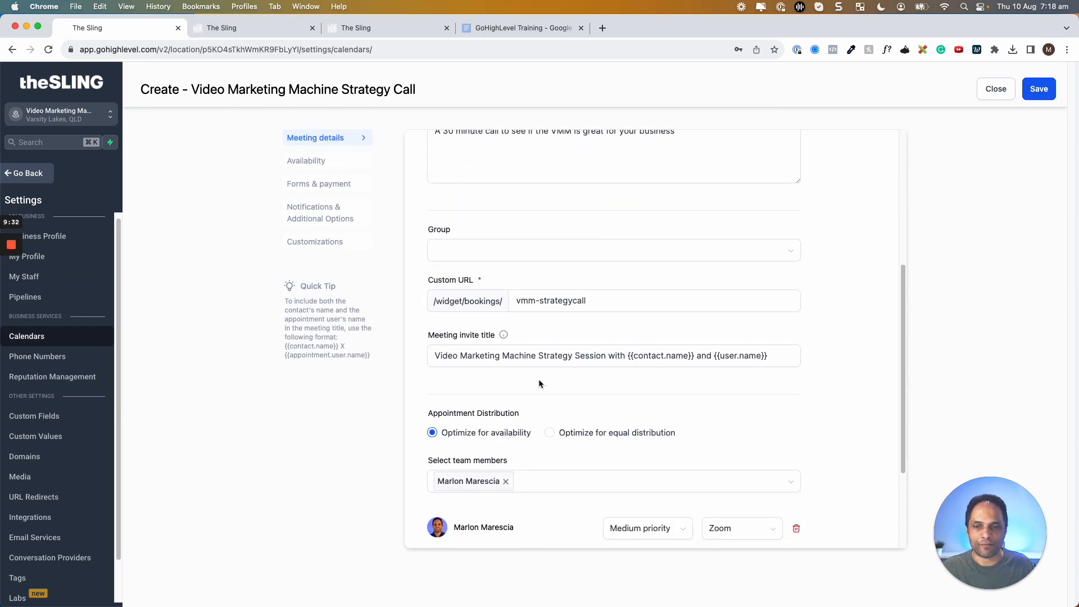
{"action": "left_click", "coordinate": [537, 481]}
Step: Return to the calendar's availability settings and enable Recurring meeting
{"action": "left_click", "coordinate": [313, 162]}
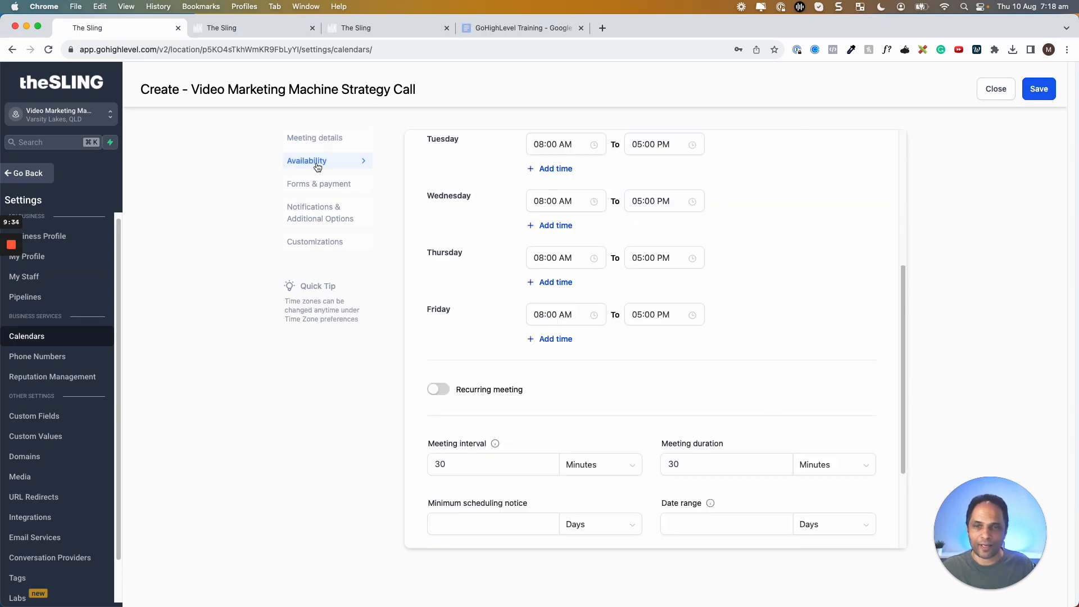
{"action": "scroll", "coordinate": [621, 243], "scroll_direction": "up", "scroll_amount": 4}
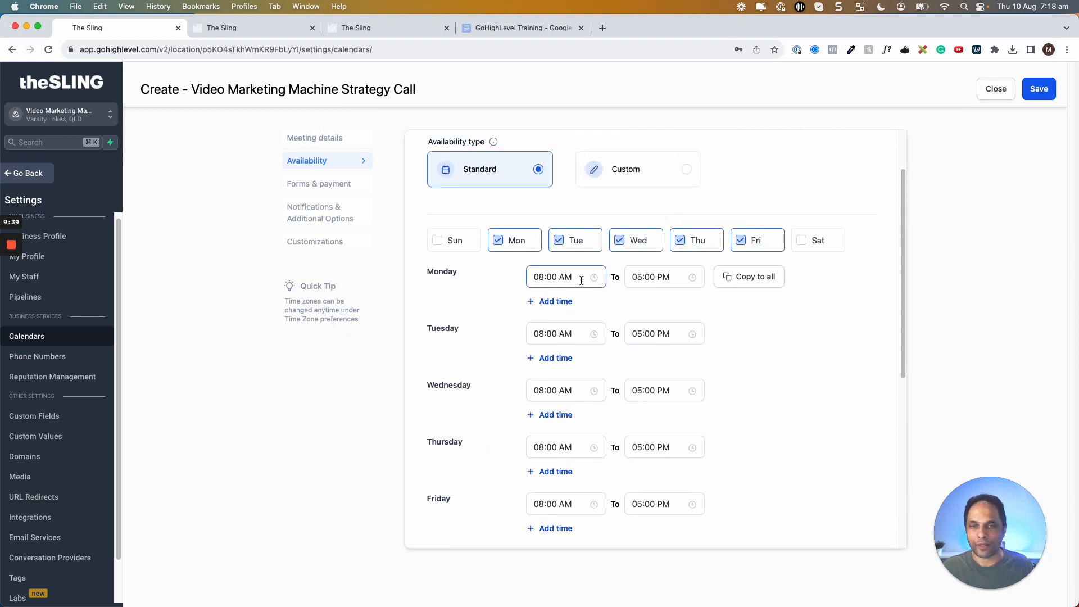
{"action": "scroll", "coordinate": [566, 280], "scroll_direction": "down", "scroll_amount": 3}
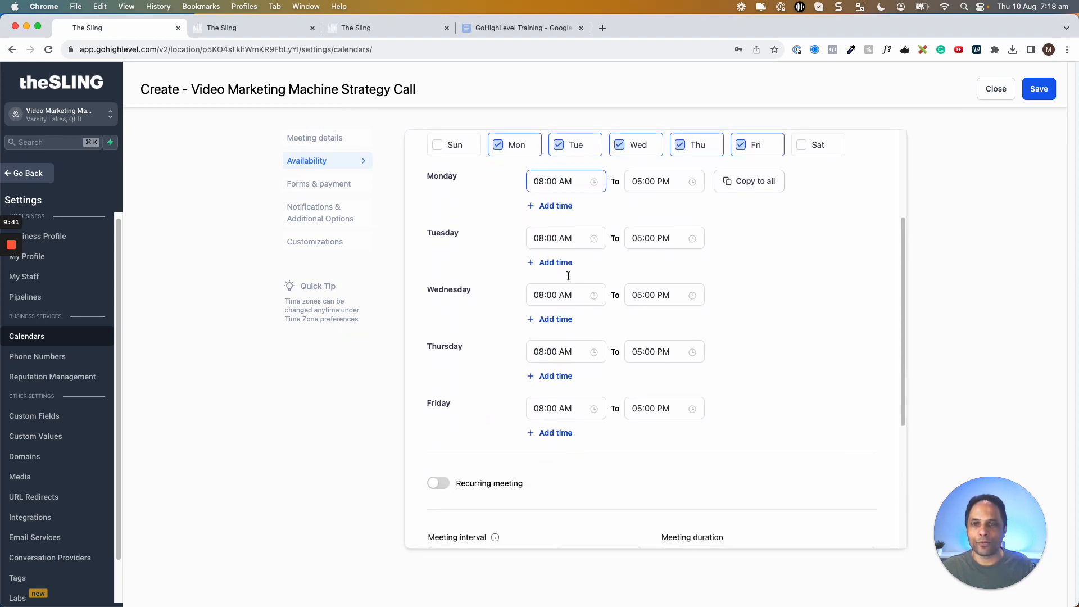
{"action": "scroll", "coordinate": [549, 330], "scroll_direction": "down", "scroll_amount": 1}
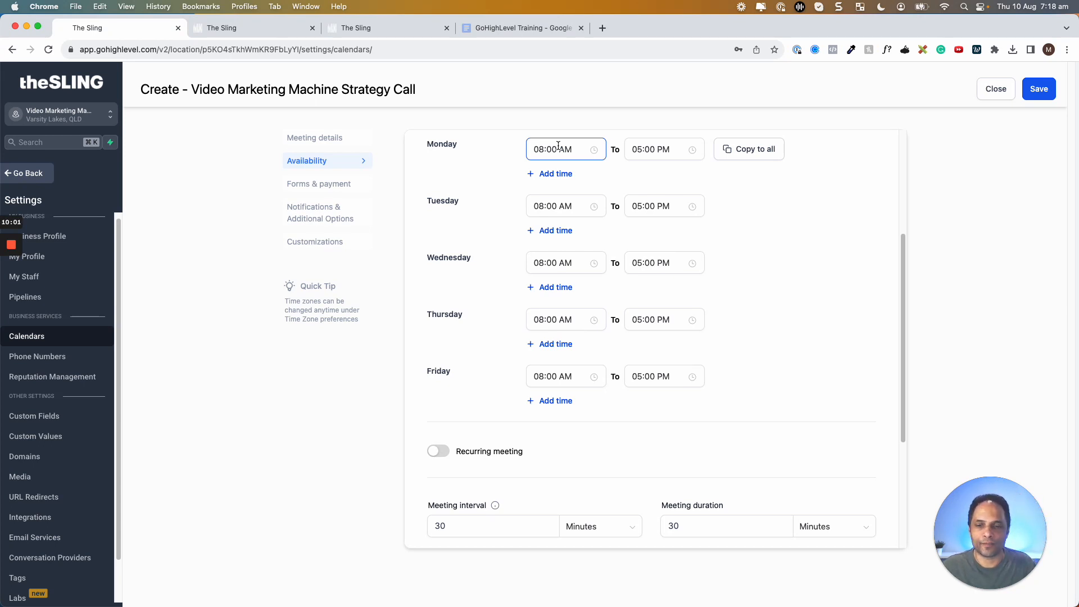
{"action": "scroll", "coordinate": [515, 347], "scroll_direction": "down", "scroll_amount": 3}
{"action": "left_click", "coordinate": [441, 310]}
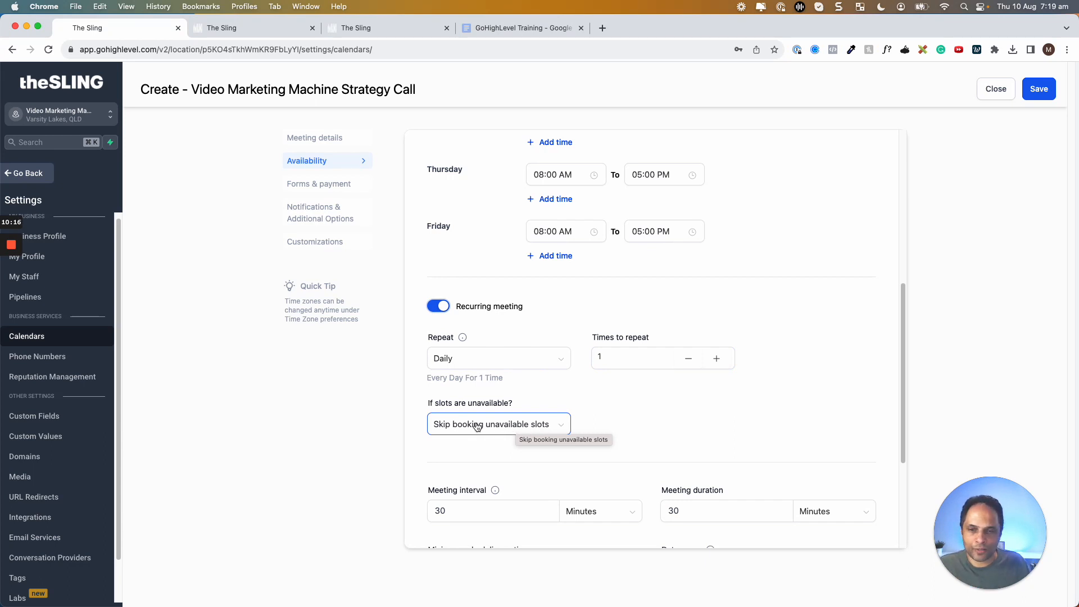
Step: Disable Recurring meeting and review the calendar's weekly hours and remaining availability settings
{"action": "left_click", "coordinate": [438, 307]}
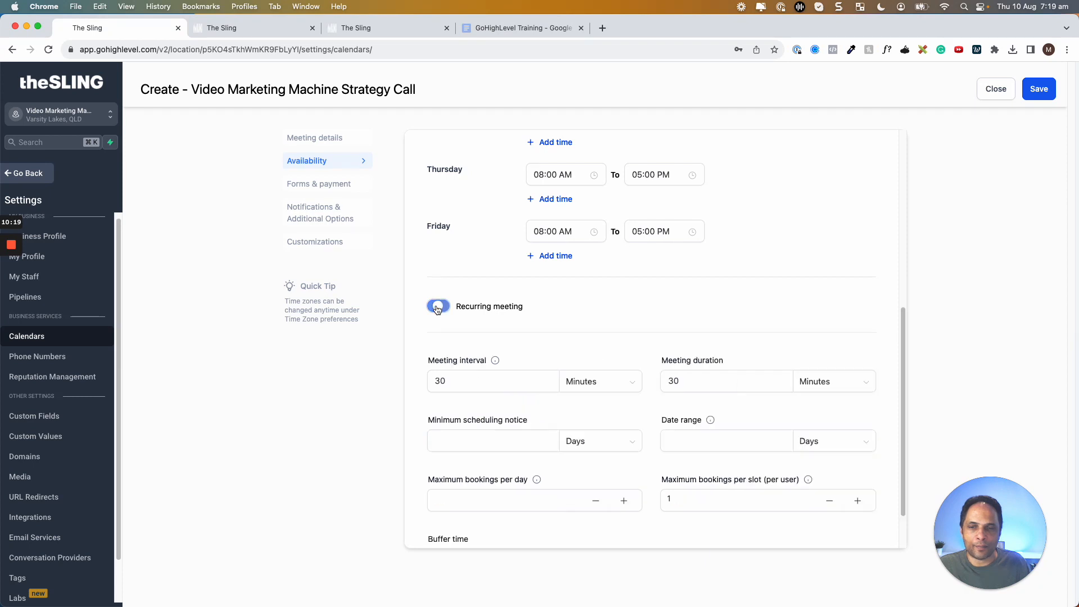
{"action": "scroll", "coordinate": [512, 318], "scroll_direction": "up", "scroll_amount": 3}
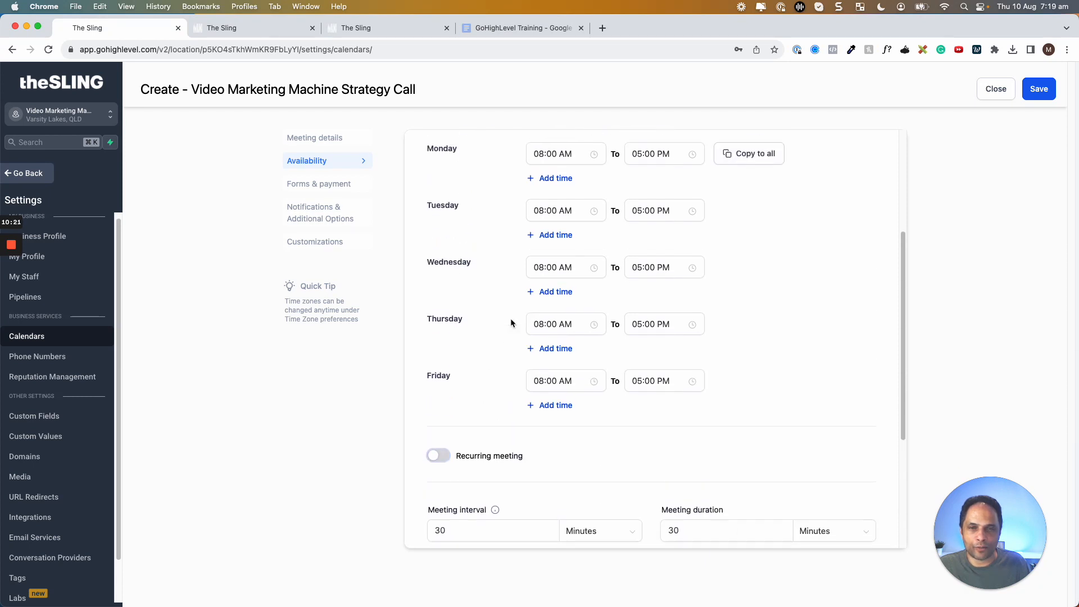
{"action": "scroll", "coordinate": [707, 278], "scroll_direction": "up", "scroll_amount": 2}
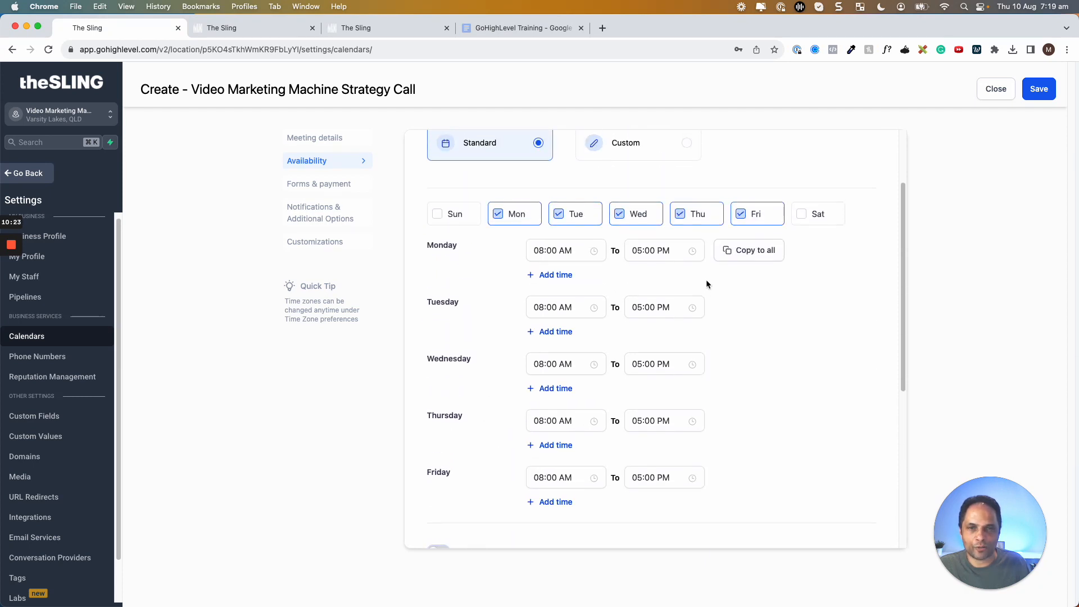
{"action": "scroll", "coordinate": [706, 280], "scroll_direction": "down", "scroll_amount": 1}
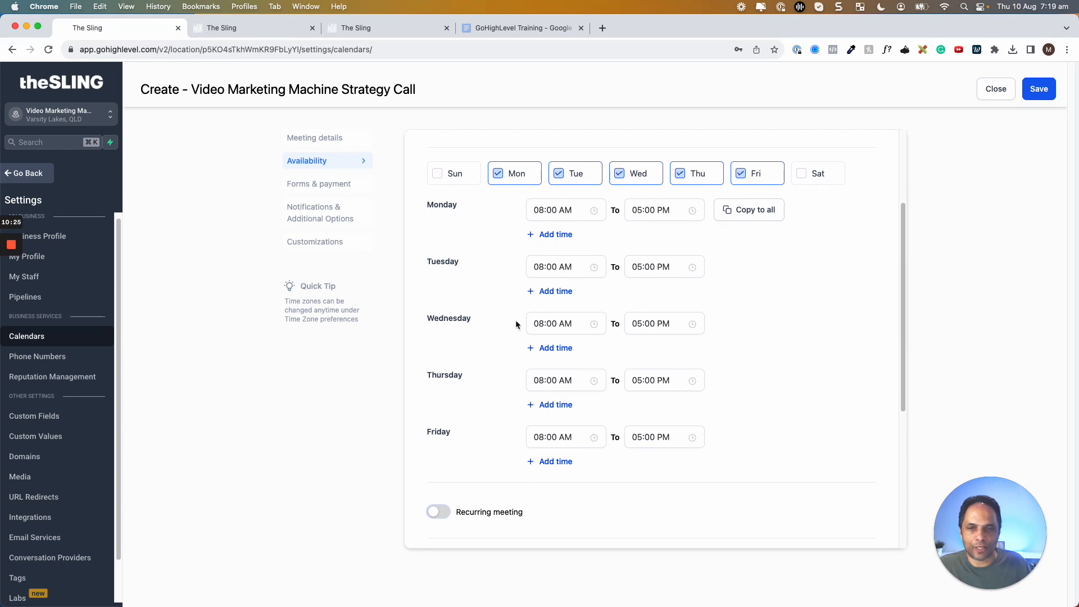
{"action": "scroll", "coordinate": [517, 320], "scroll_direction": "down", "scroll_amount": 5}
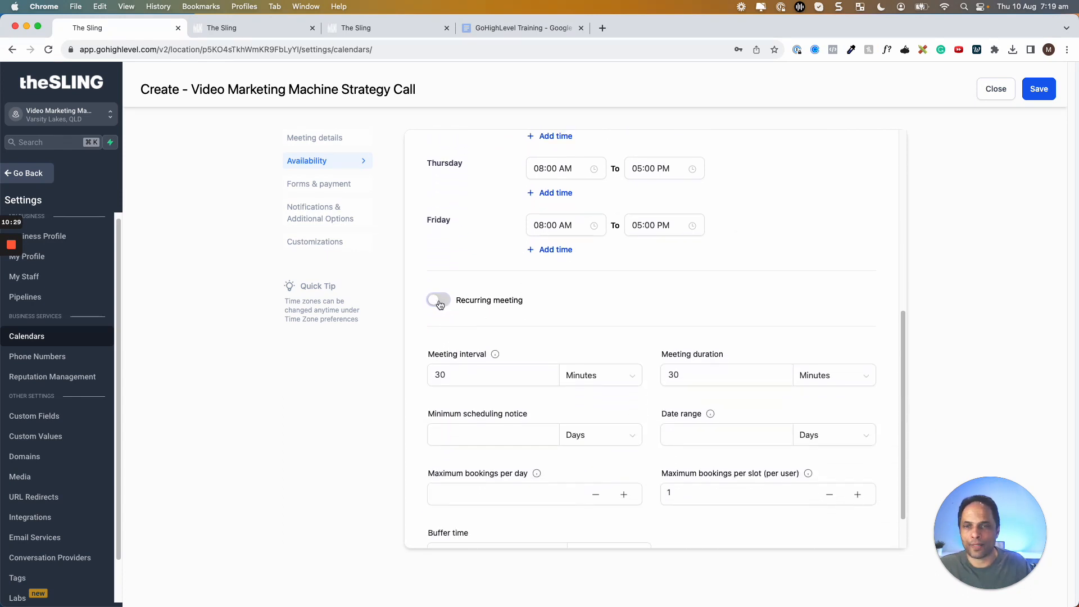
{"action": "scroll", "coordinate": [565, 349], "scroll_direction": "down", "scroll_amount": 2}
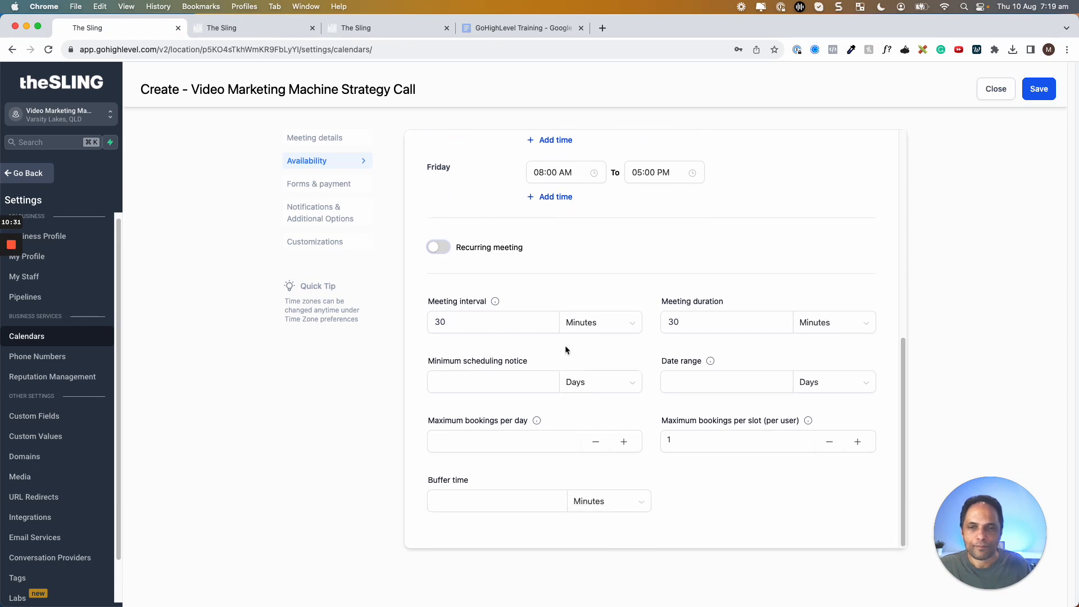
Step: Read the explanation of the meeting interval and compare the interval with the meeting duration
{"action": "left_click", "coordinate": [440, 320]}
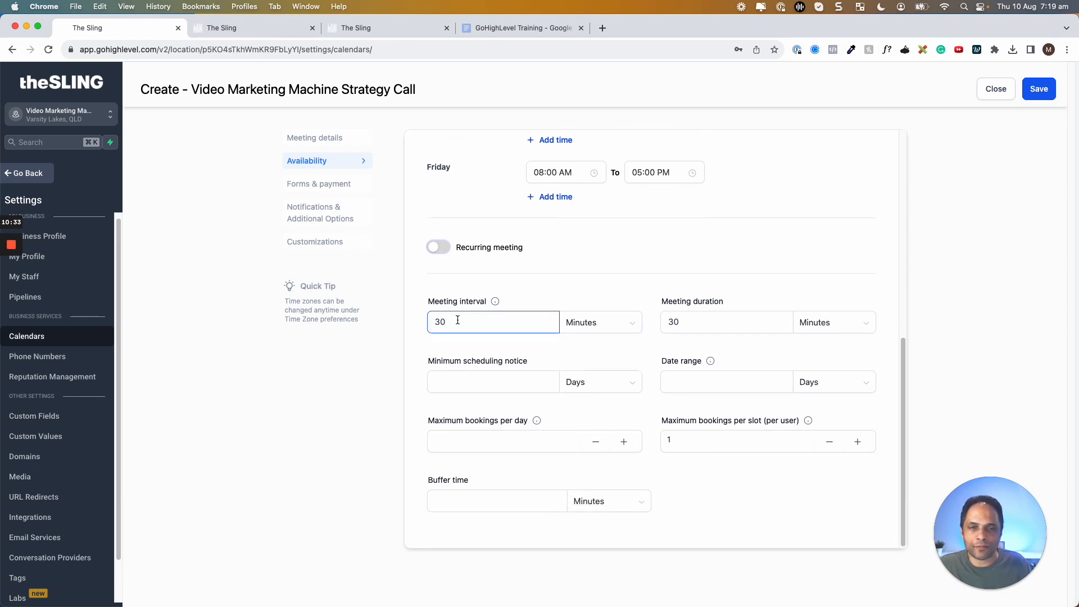
{"action": "left_click", "coordinate": [495, 302]}
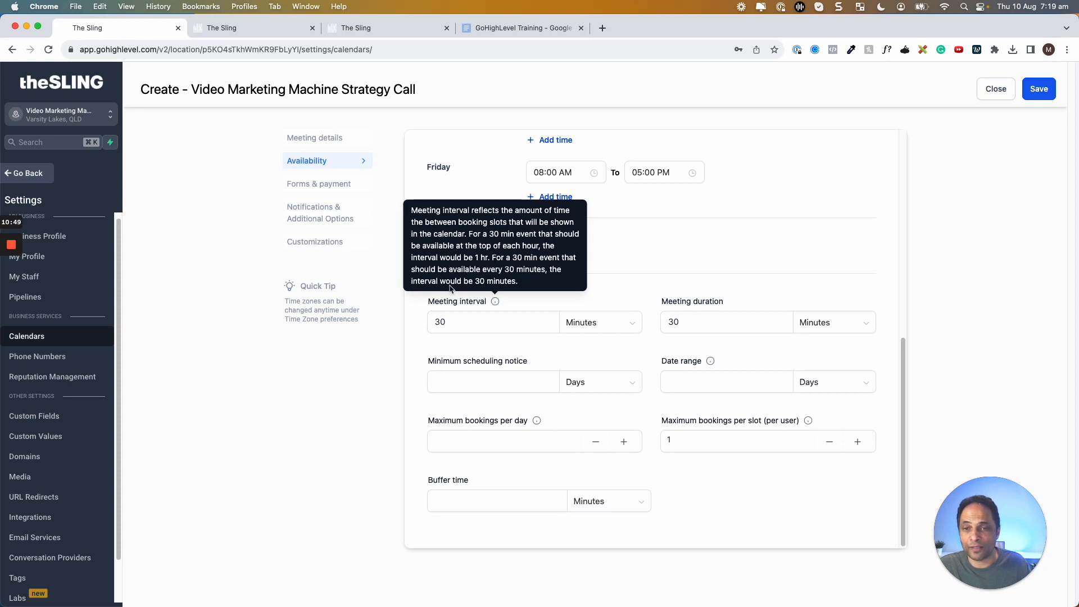
{"action": "left_click", "coordinate": [463, 320]}
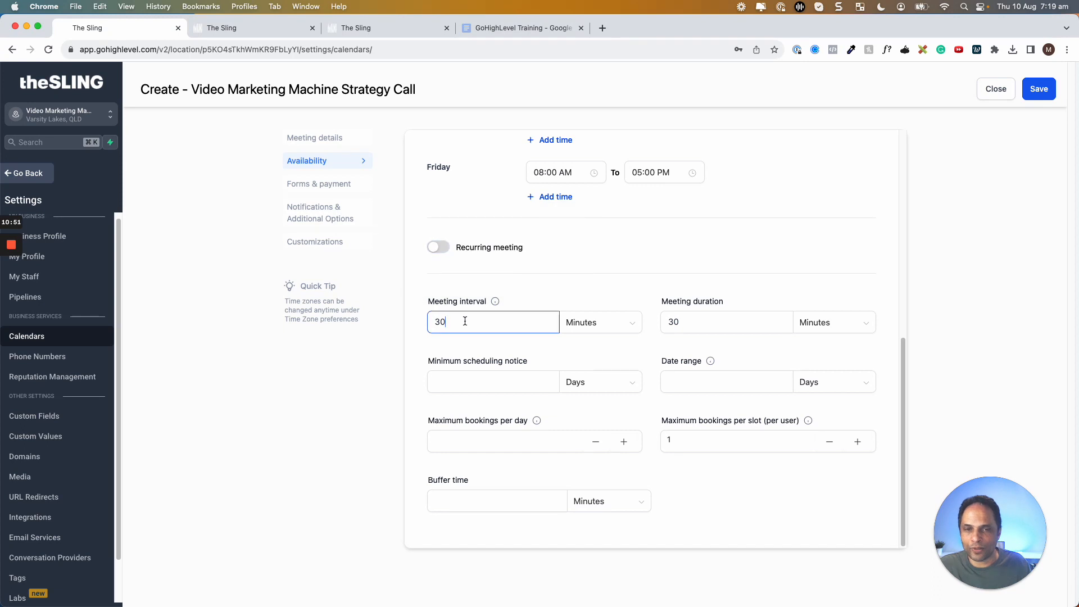
{"action": "left_click", "coordinate": [689, 327]}
{"action": "left_click_drag", "start_coordinate": [684, 327], "coordinate": [666, 323]}
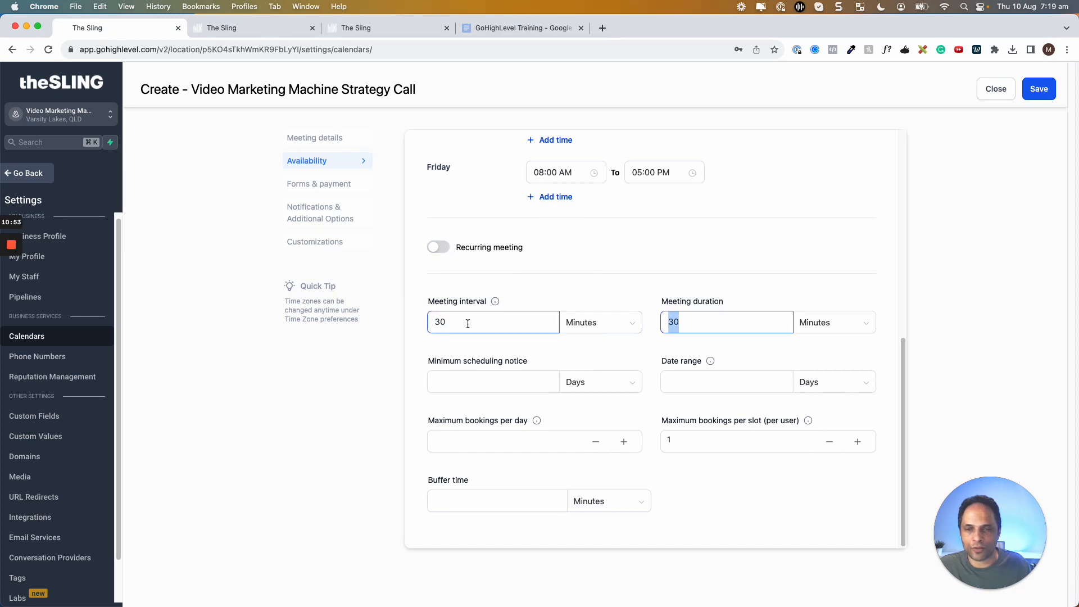
Step: Try a meeting interval of 60 minutes and set it back to 30 minutes to match the meeting duration
{"action": "left_click_drag", "start_coordinate": [450, 323], "coordinate": [428, 322]}
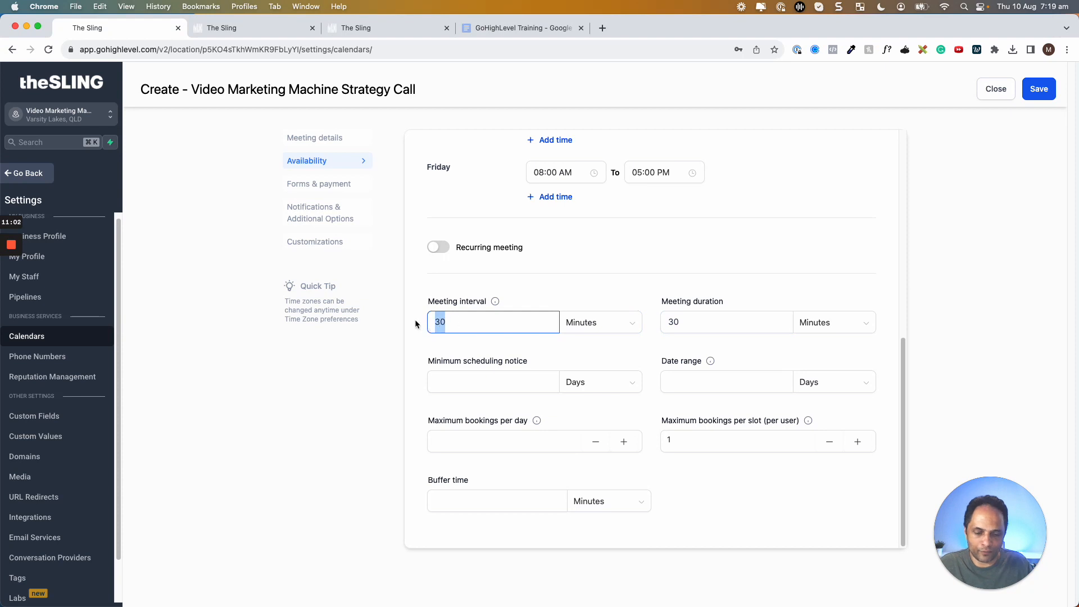
{"action": "type", "text": "60"}
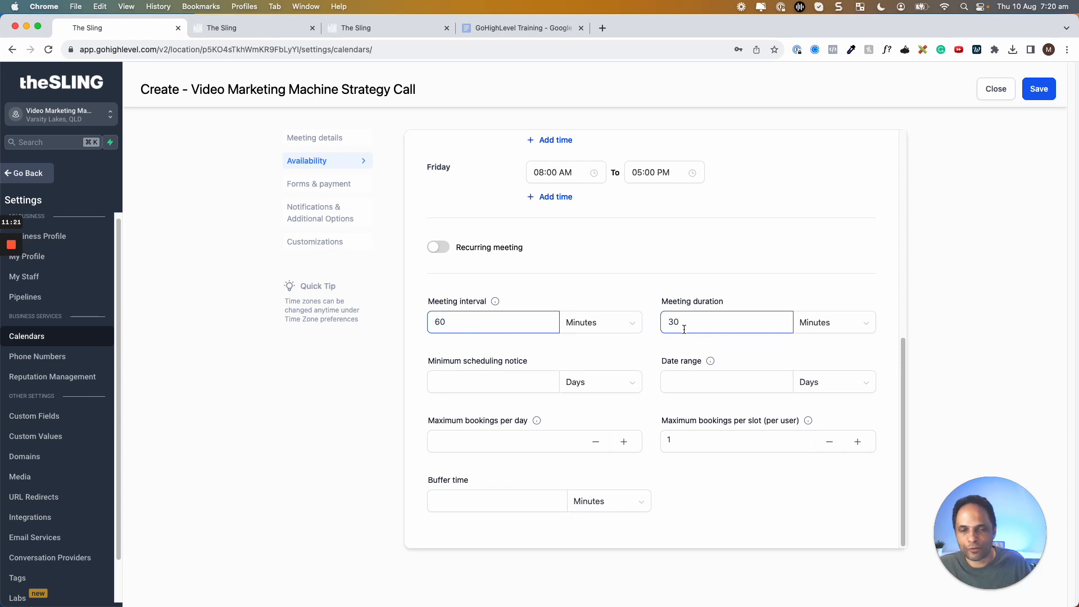
{"action": "double_click", "coordinate": [441, 322]}
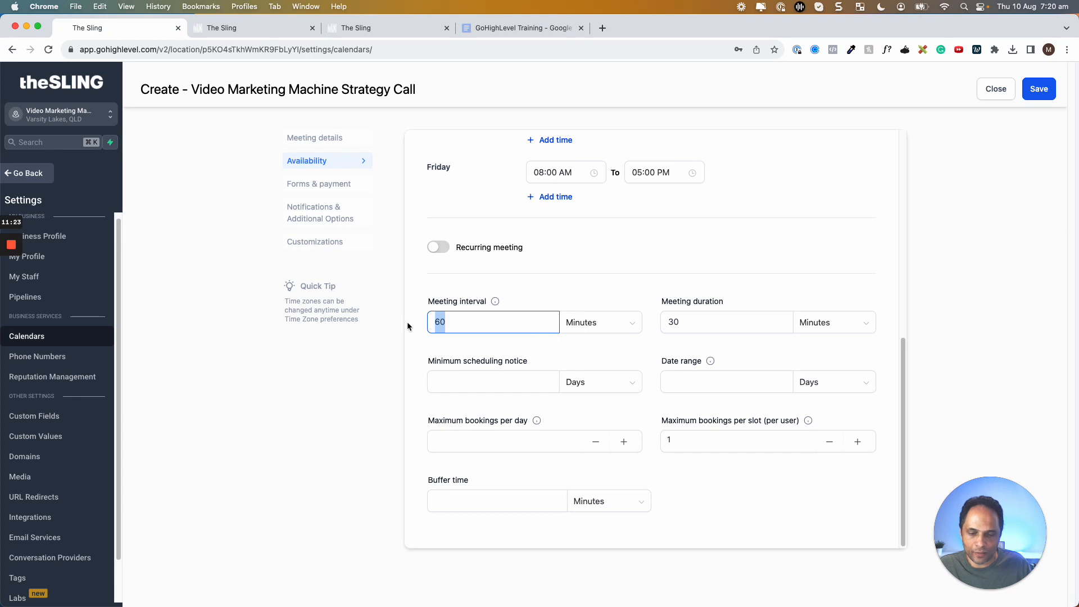
{"action": "type", "text": "30"}
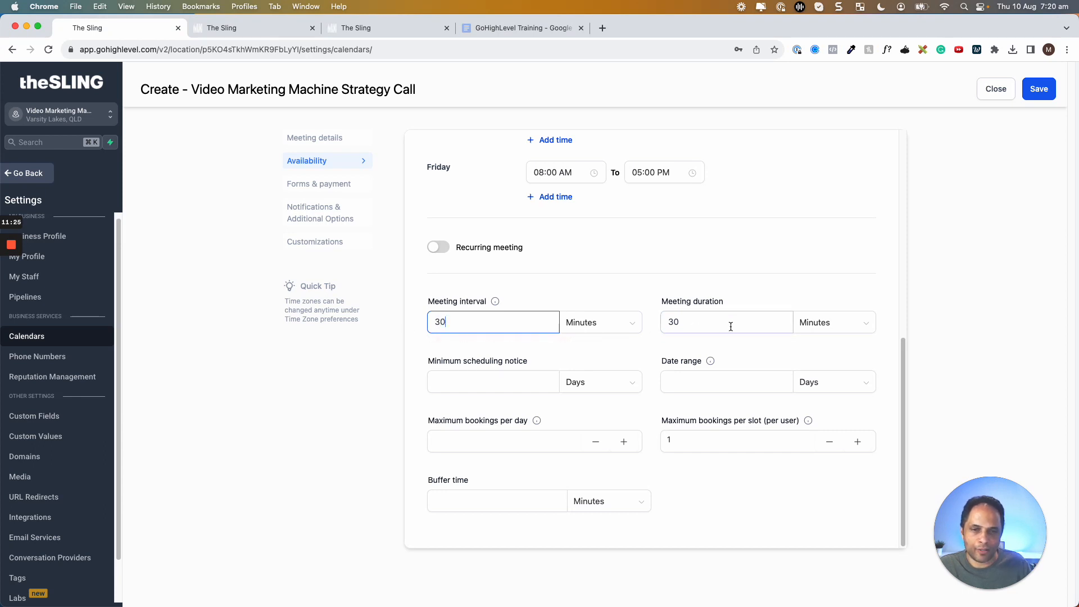
{"action": "double_click", "coordinate": [674, 322]}
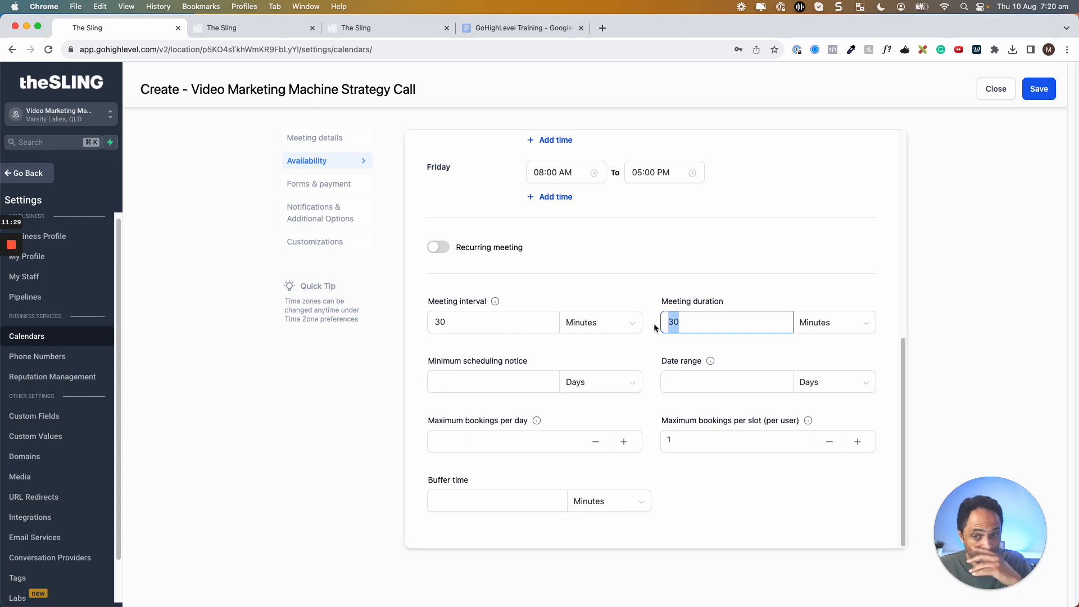
Step: Set the minimum scheduling notice to 12 hours
{"action": "left_click", "coordinate": [579, 383]}
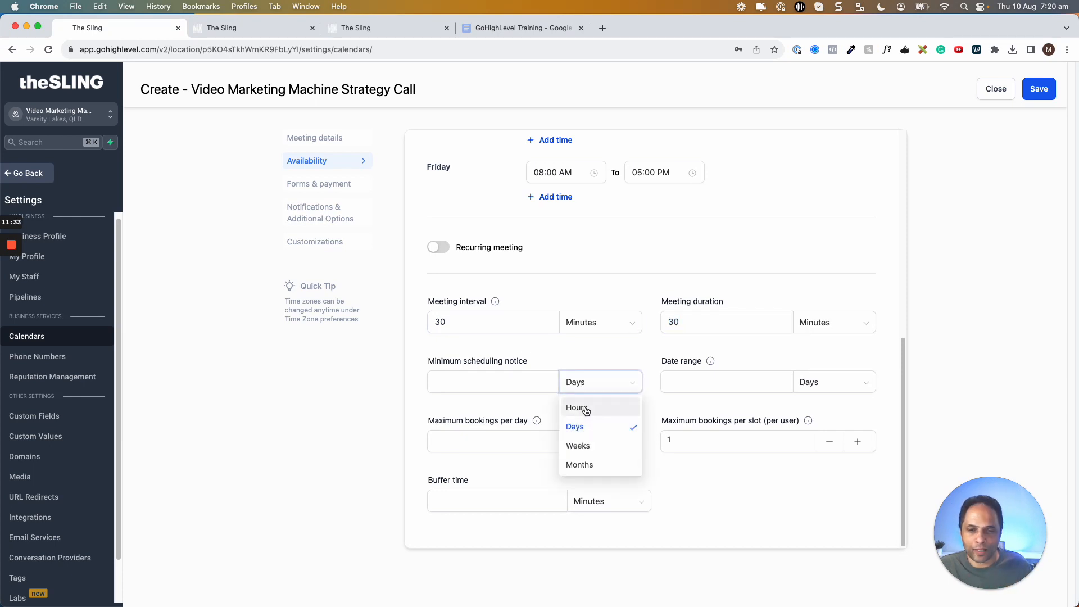
{"action": "left_click", "coordinate": [579, 408]}
{"action": "left_click", "coordinate": [489, 383]}
{"action": "type", "text": "12"}
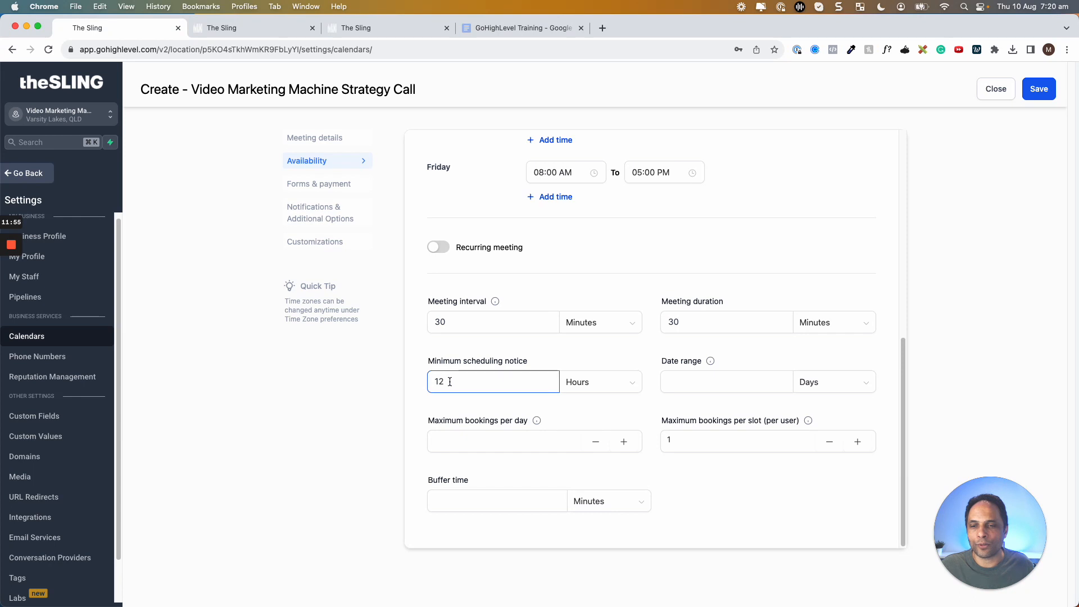
{"action": "left_click_drag", "start_coordinate": [445, 380], "coordinate": [429, 381]}
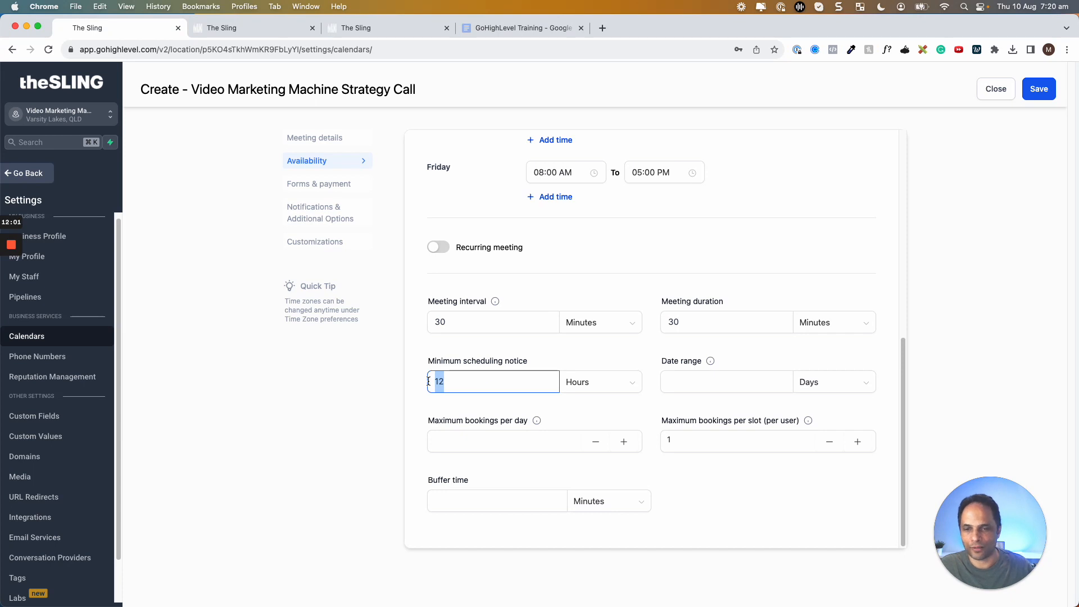
Step: Set the booking date range to 30 days and save the availability settings
{"action": "left_click", "coordinate": [685, 383]}
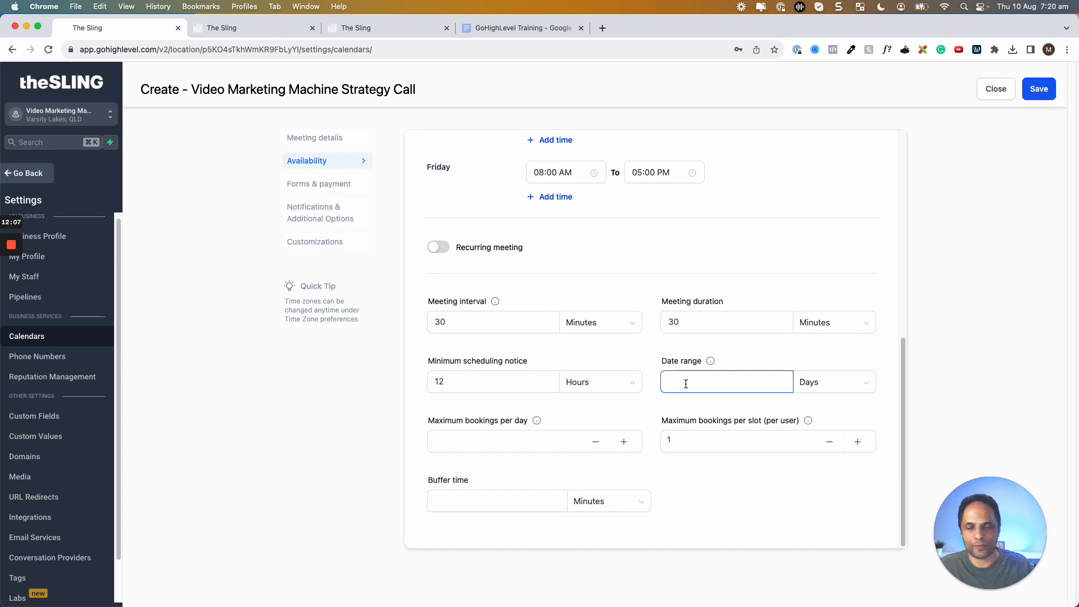
{"action": "type", "text": "30"}
{"action": "key", "text": "Tab"}
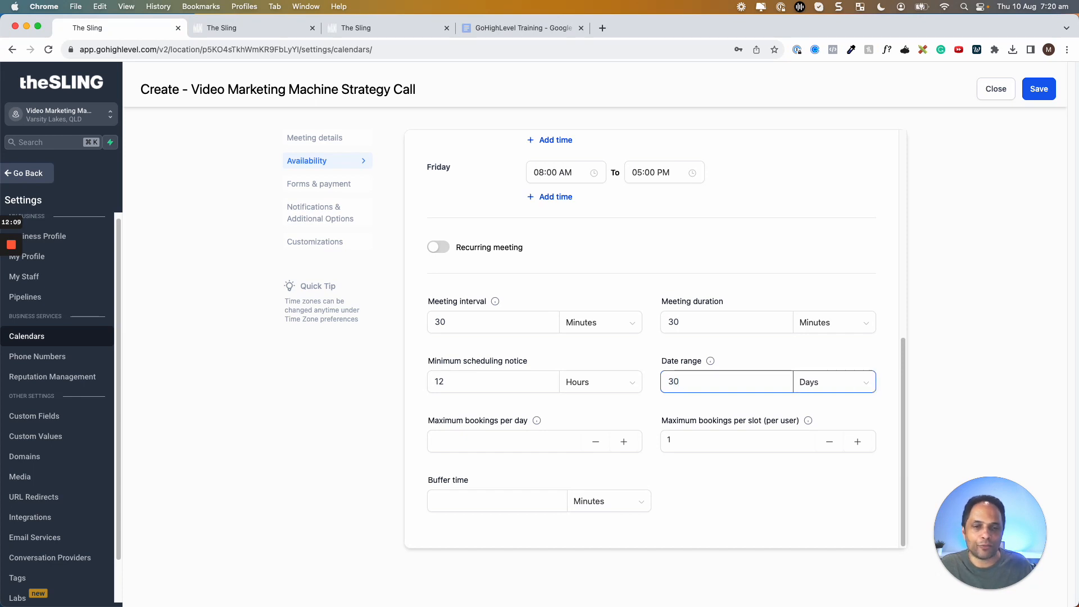
{"action": "left_click_drag", "start_coordinate": [687, 381], "coordinate": [661, 380]}
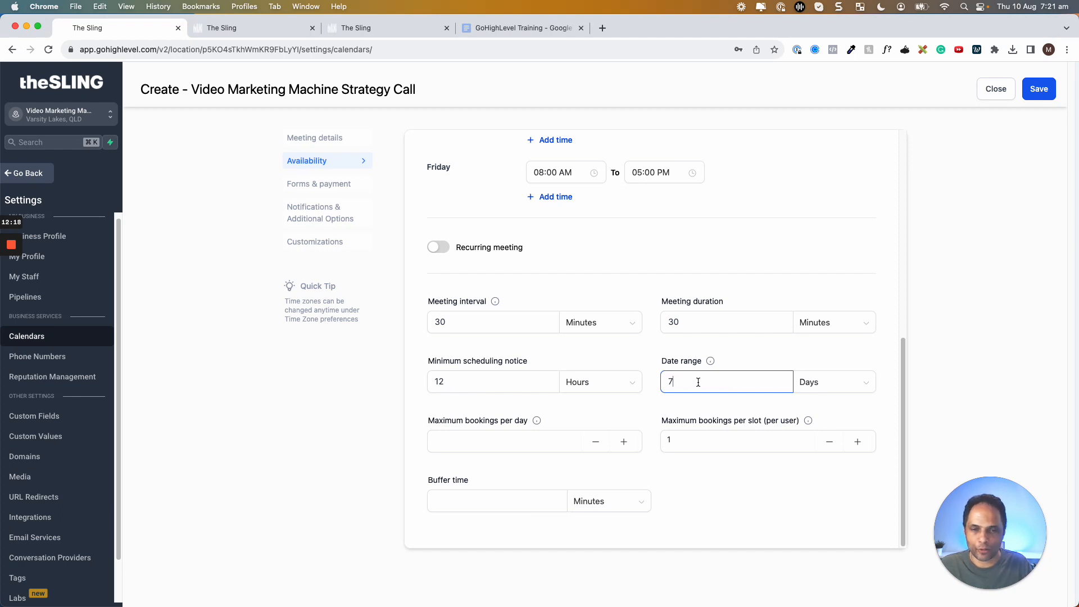
{"action": "key", "text": "BackSpace"}
{"action": "type", "text": "30"}
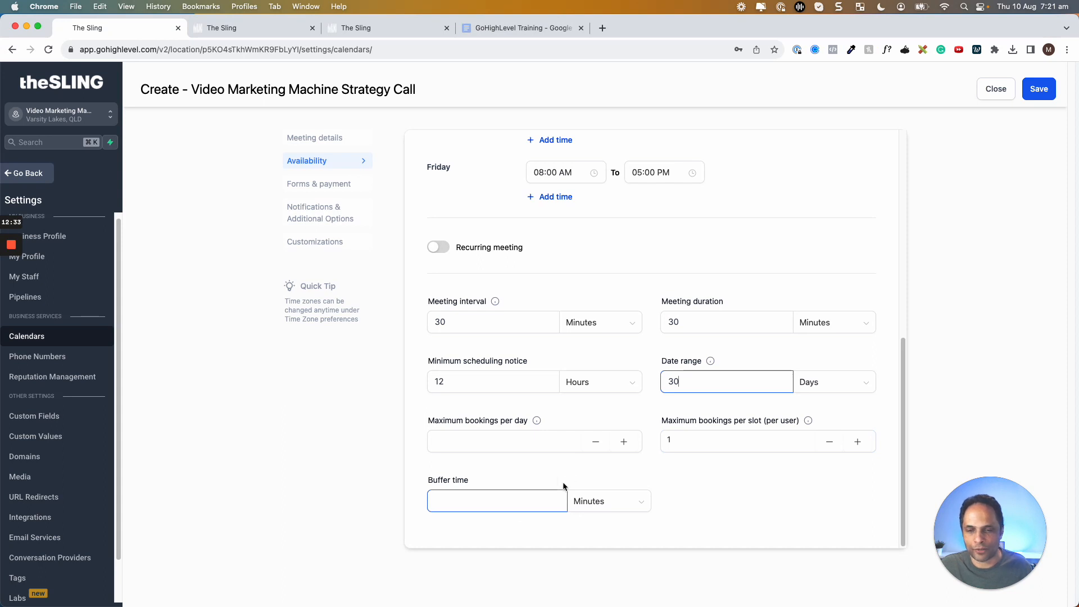
{"action": "left_click", "coordinate": [1047, 97]}
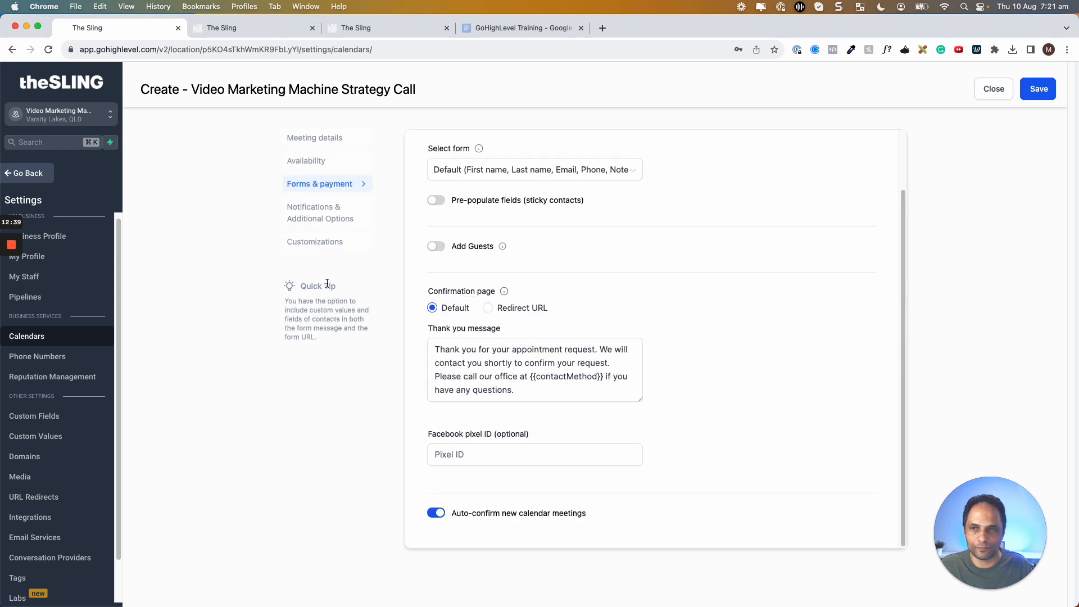
Step: Try the Webinar: Marketing Agency Clients form for the calendar and switch back to the default form
{"action": "scroll", "coordinate": [518, 183], "scroll_direction": "up", "scroll_amount": 2}
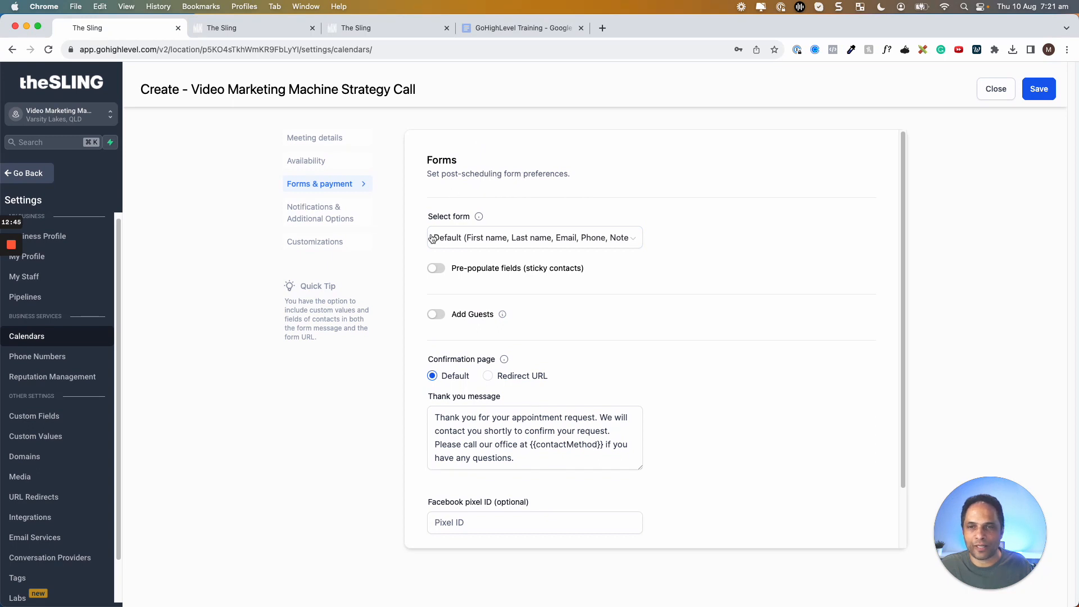
{"action": "left_click", "coordinate": [569, 245]}
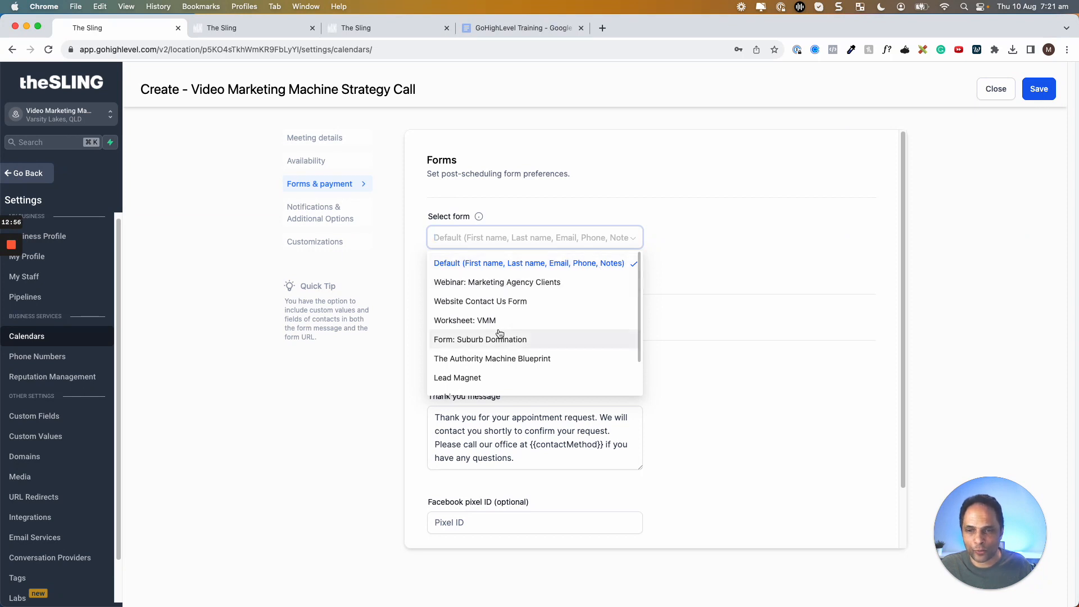
{"action": "scroll", "coordinate": [498, 332], "scroll_direction": "down", "scroll_amount": 2}
{"action": "scroll", "coordinate": [500, 330], "scroll_direction": "up", "scroll_amount": 2}
{"action": "left_click", "coordinate": [498, 283]}
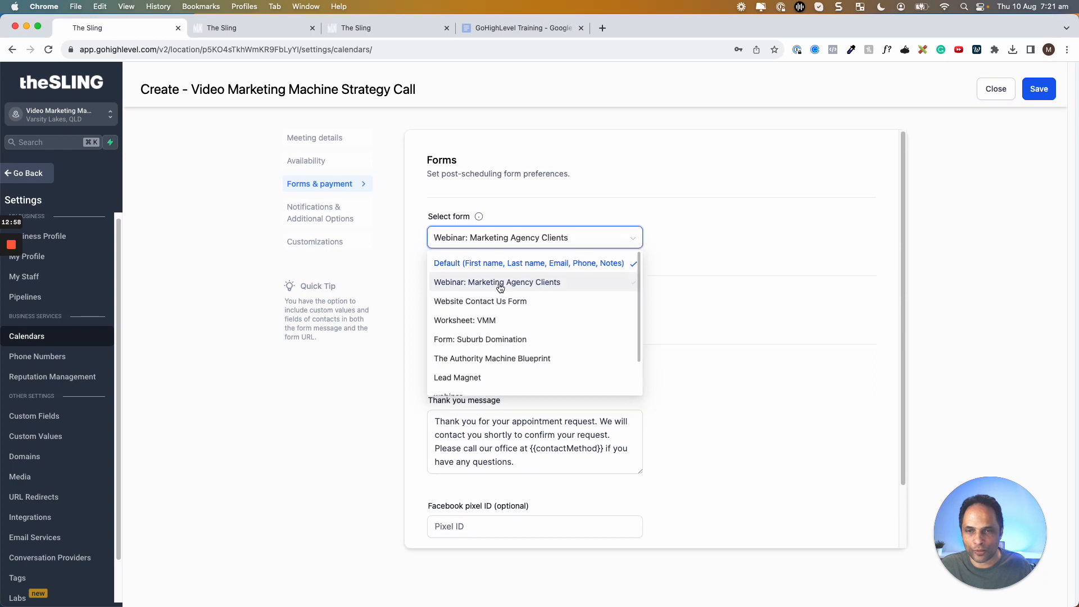
{"action": "left_click", "coordinate": [482, 242]}
{"action": "left_click", "coordinate": [475, 262]}
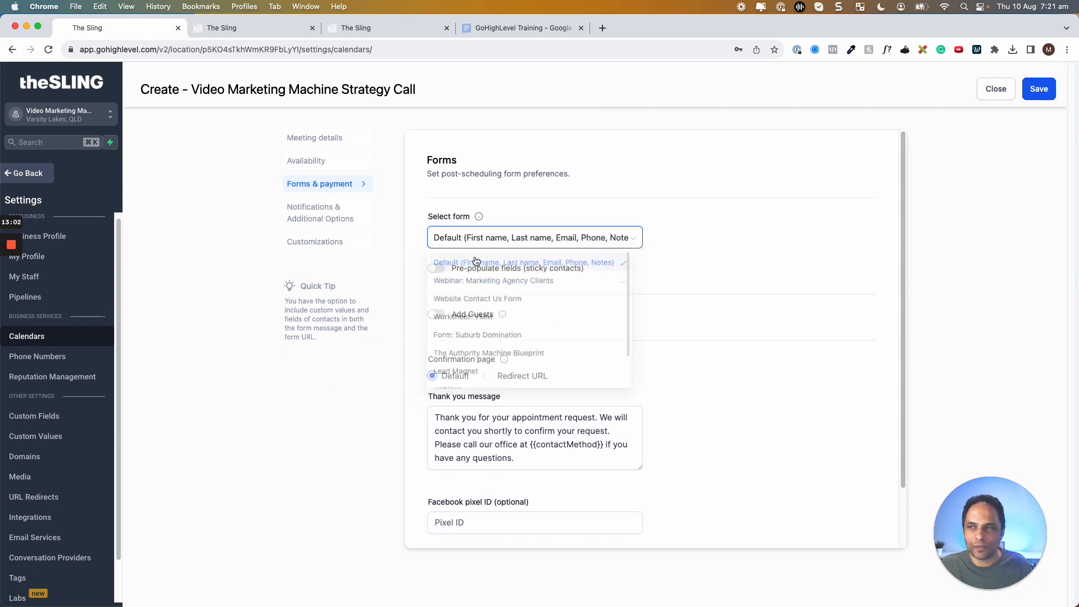
Step: Go to the Sites form builder in the other The Sling browser tab and create a new form from scratch
{"action": "left_click", "coordinate": [274, 28]}
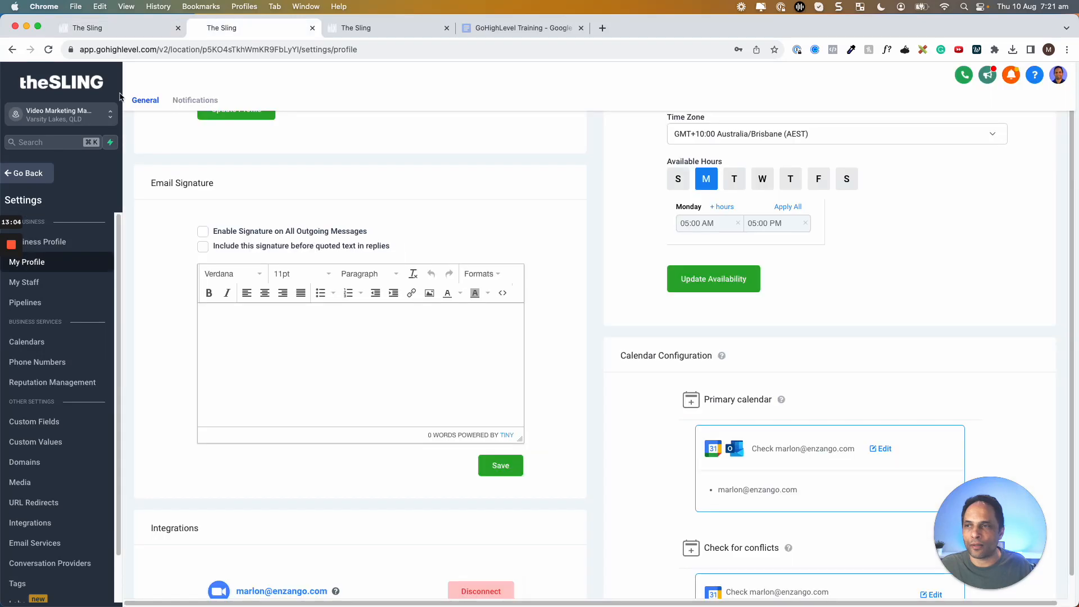
{"action": "left_click", "coordinate": [28, 173]}
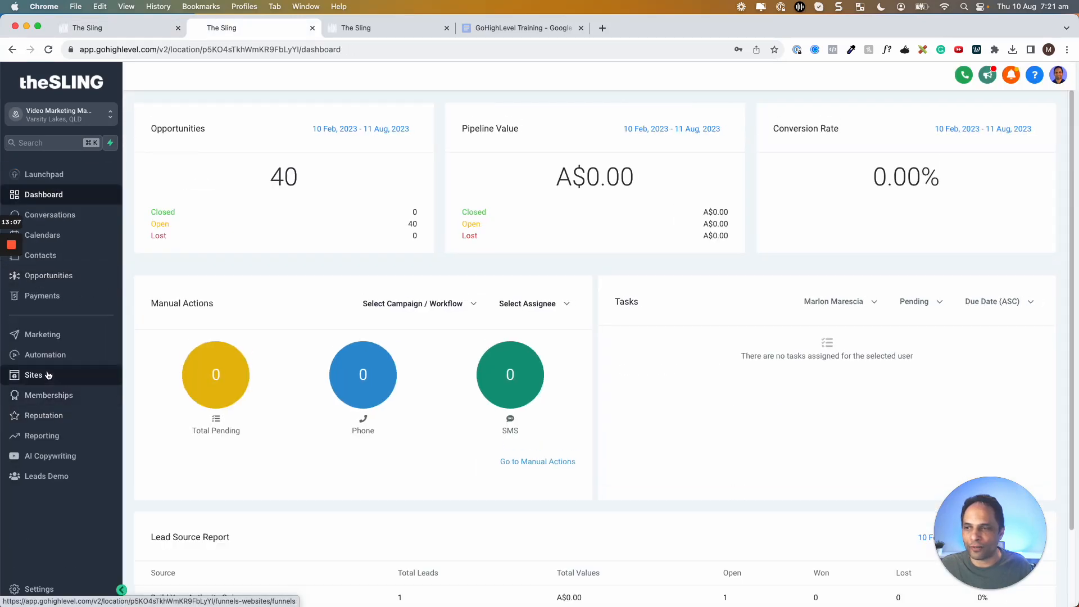
{"action": "left_click", "coordinate": [34, 375]}
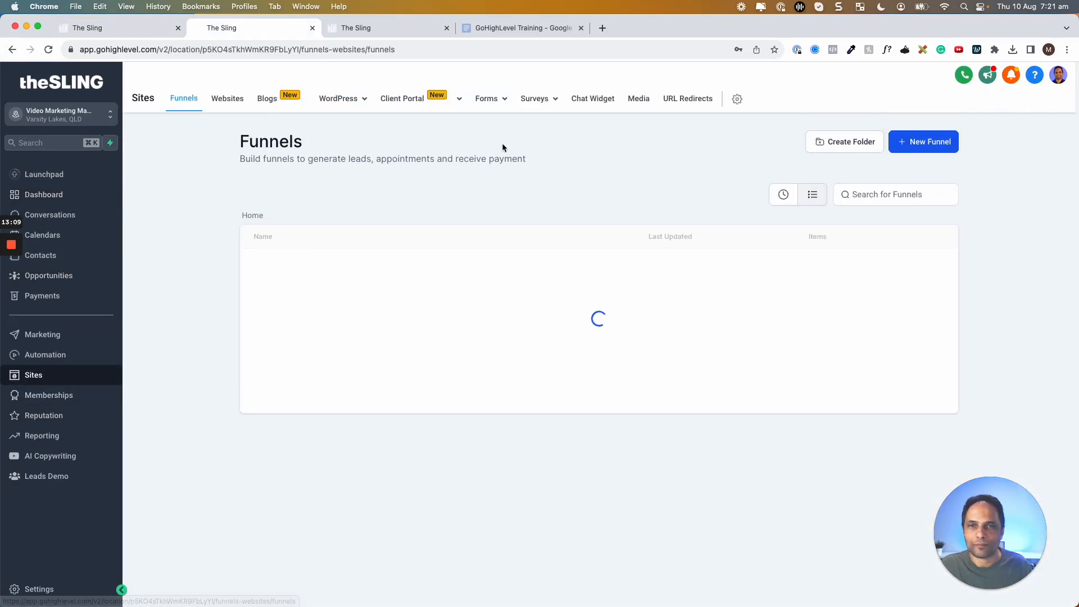
{"action": "mouse_move", "coordinate": [482, 100]}
{"action": "left_click", "coordinate": [465, 123]}
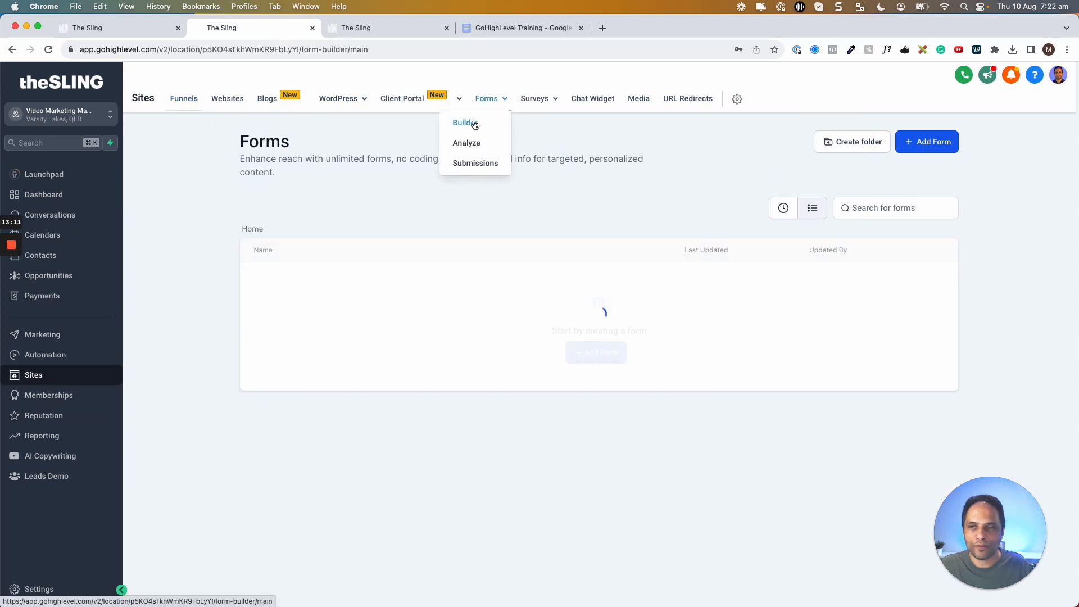
{"action": "left_click", "coordinate": [921, 142]}
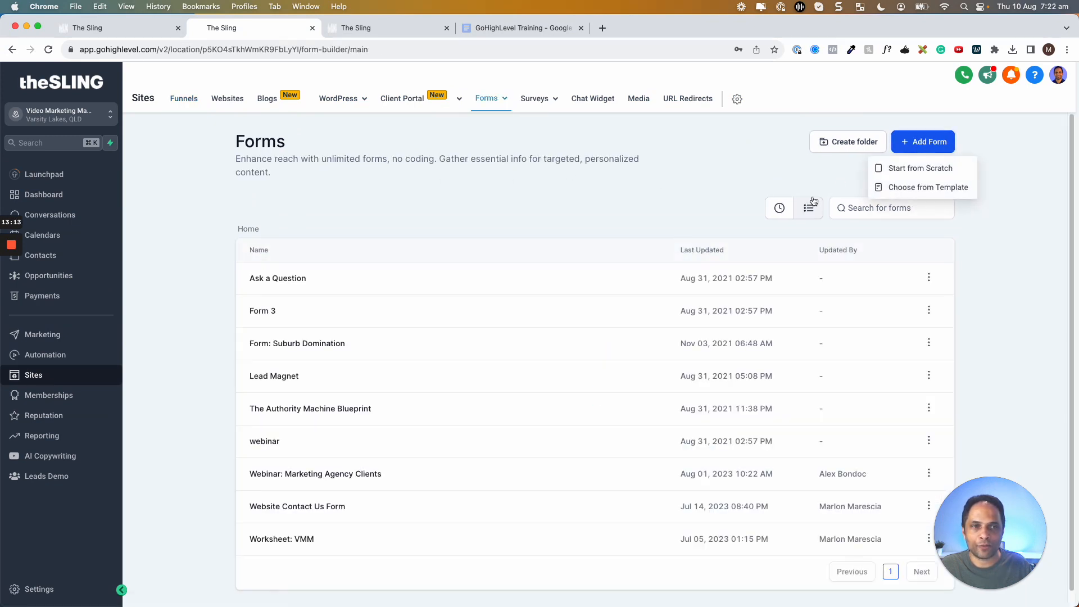
{"action": "left_click", "coordinate": [910, 166]}
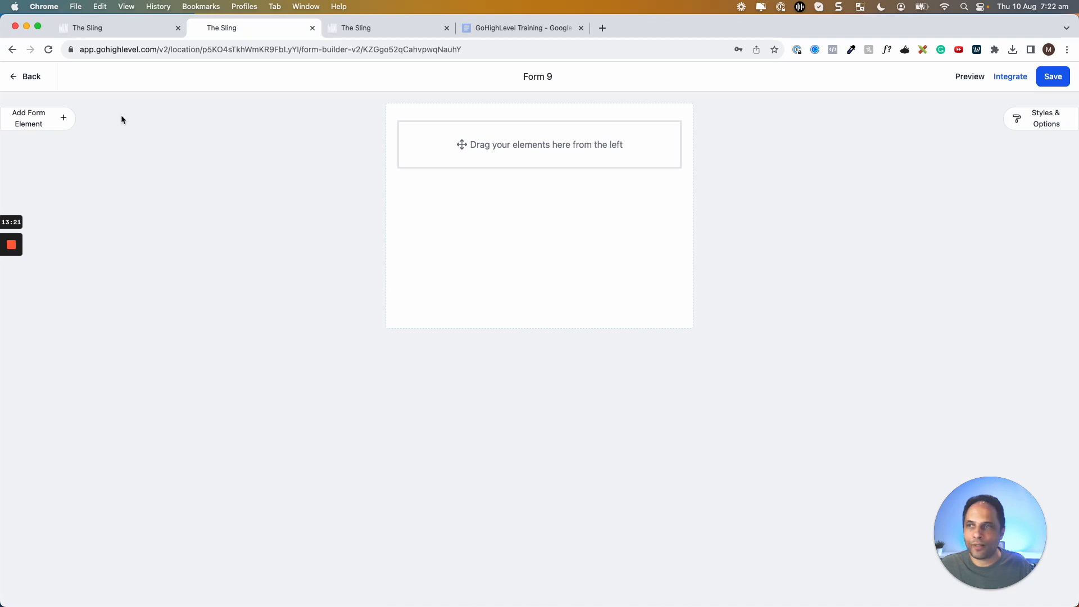
Step: Add Full Name, Phone, Email and Organization fields to the blank form, placing Email above Phone
{"action": "left_click", "coordinate": [57, 121]}
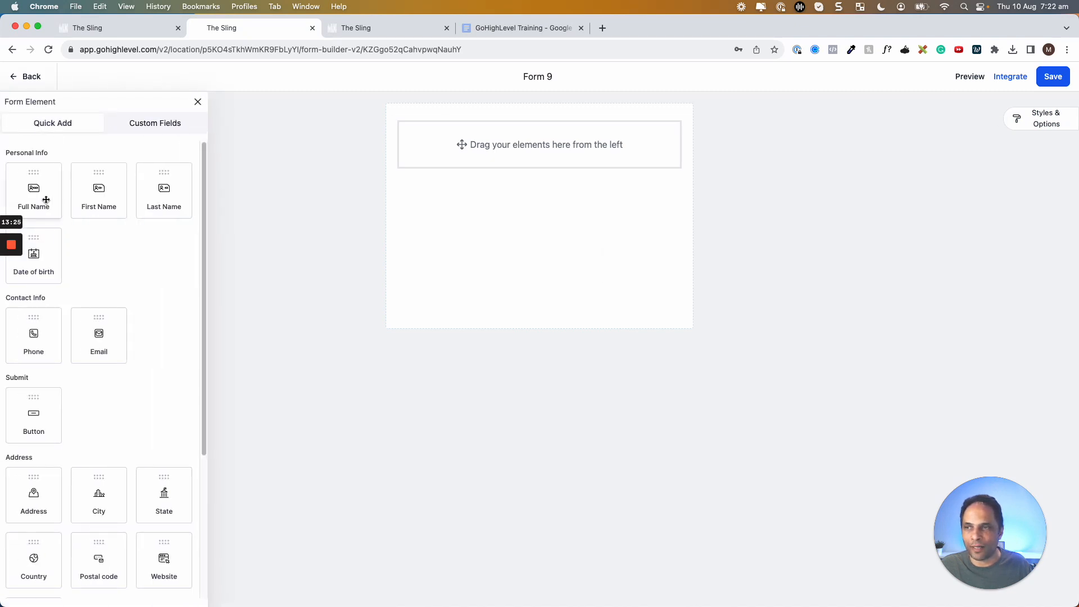
{"action": "left_click_drag", "start_coordinate": [41, 198], "coordinate": [506, 193]}
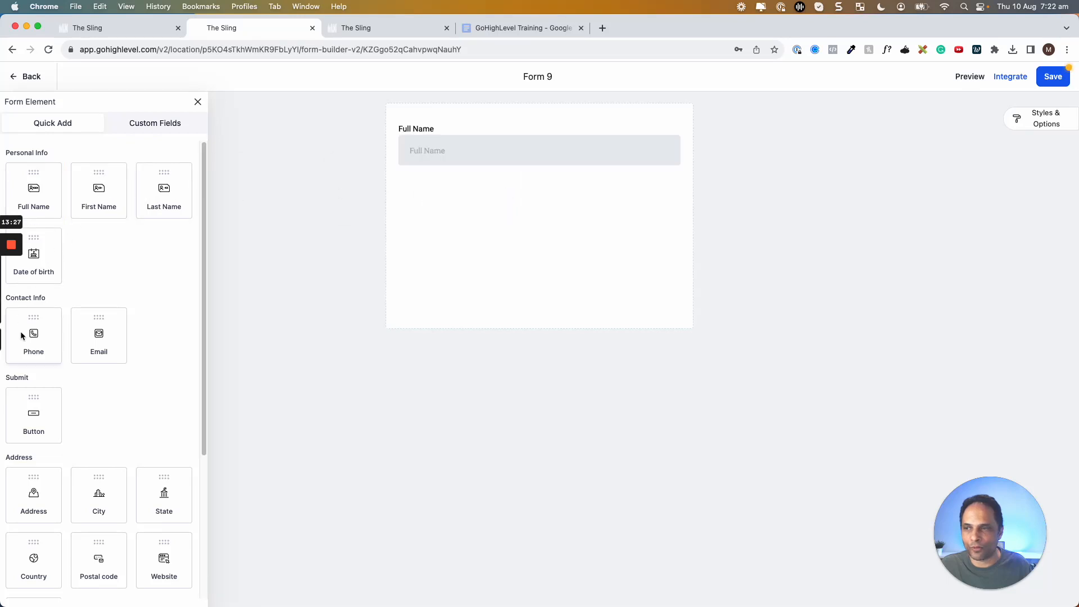
{"action": "left_click_drag", "start_coordinate": [22, 333], "coordinate": [440, 271]}
{"action": "left_click_drag", "start_coordinate": [99, 337], "coordinate": [526, 257]}
{"action": "scroll", "coordinate": [95, 415], "scroll_direction": "down", "scroll_amount": 5}
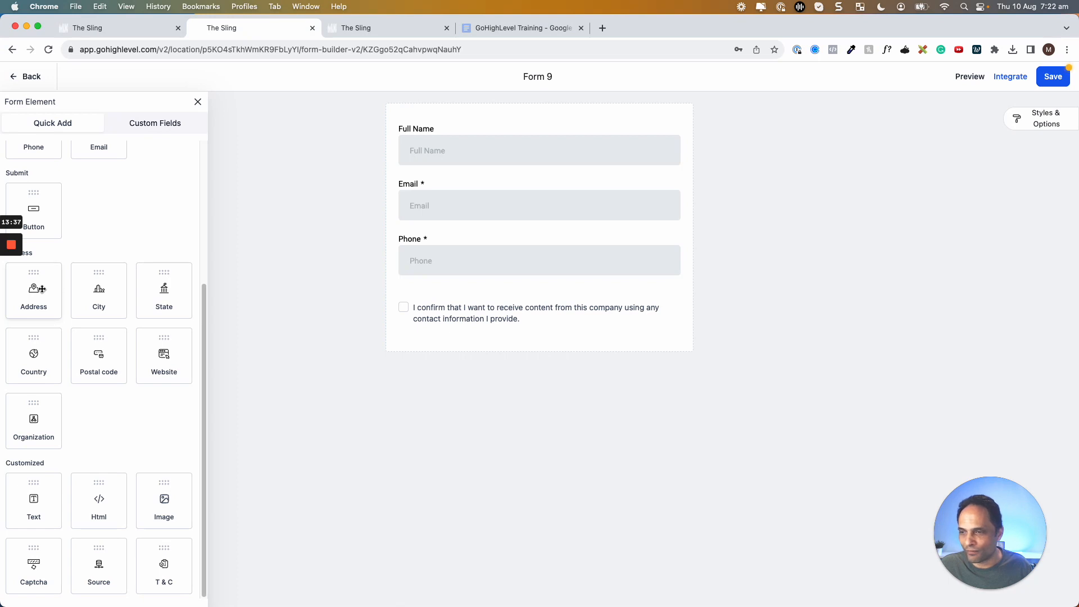
{"action": "left_click_drag", "start_coordinate": [34, 419], "coordinate": [427, 351]}
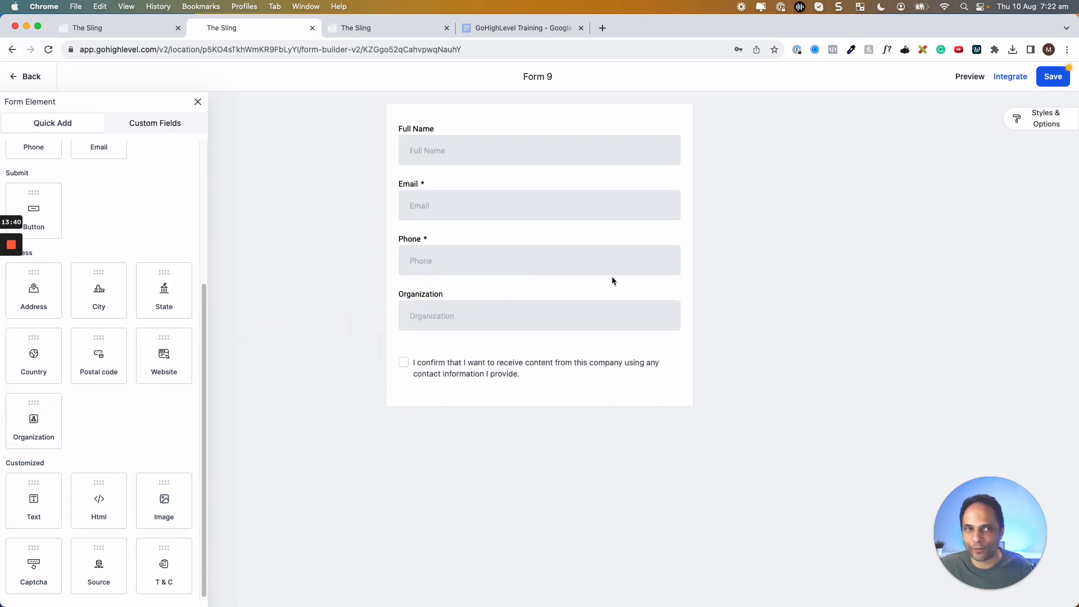
Step: Add the custom yes/no question about getting new appointments booked every week from YouTube videos below the Organization field
{"action": "left_click", "coordinate": [1042, 120]}
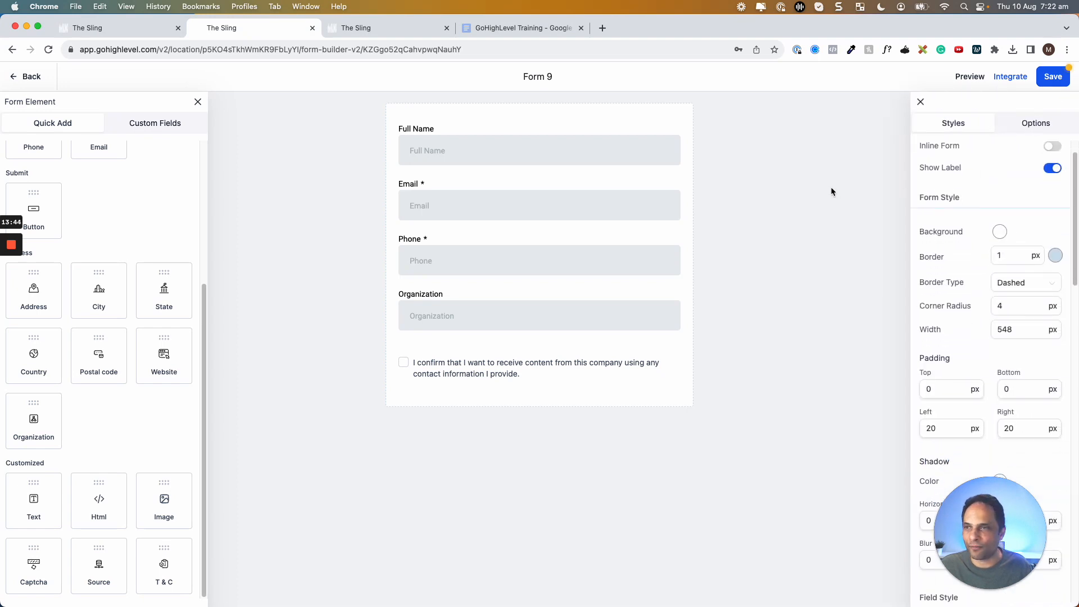
{"action": "left_click", "coordinate": [174, 124]}
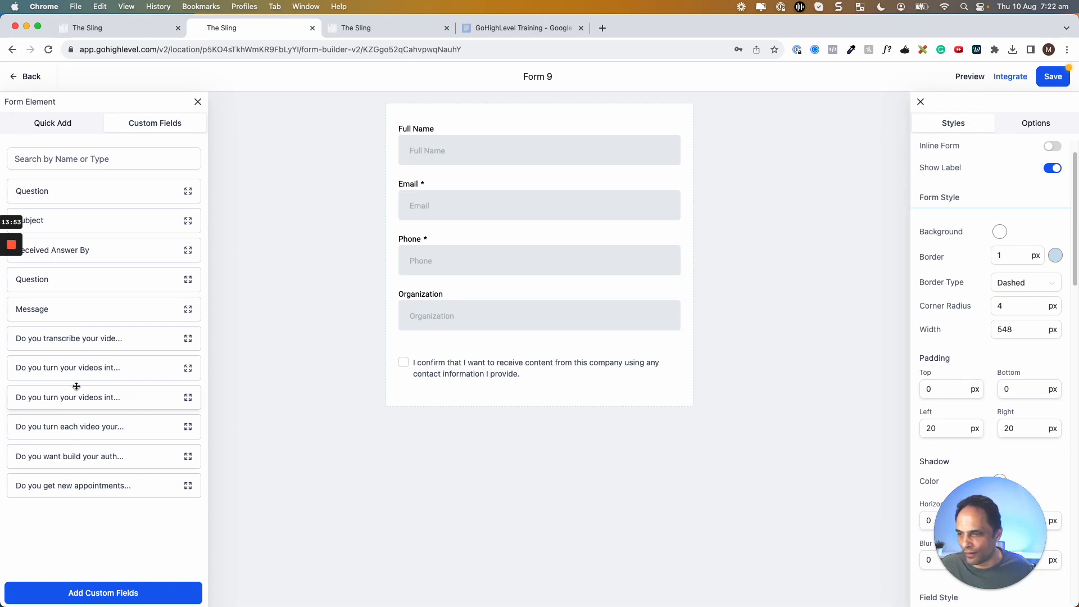
{"action": "left_click_drag", "start_coordinate": [36, 487], "coordinate": [458, 362]}
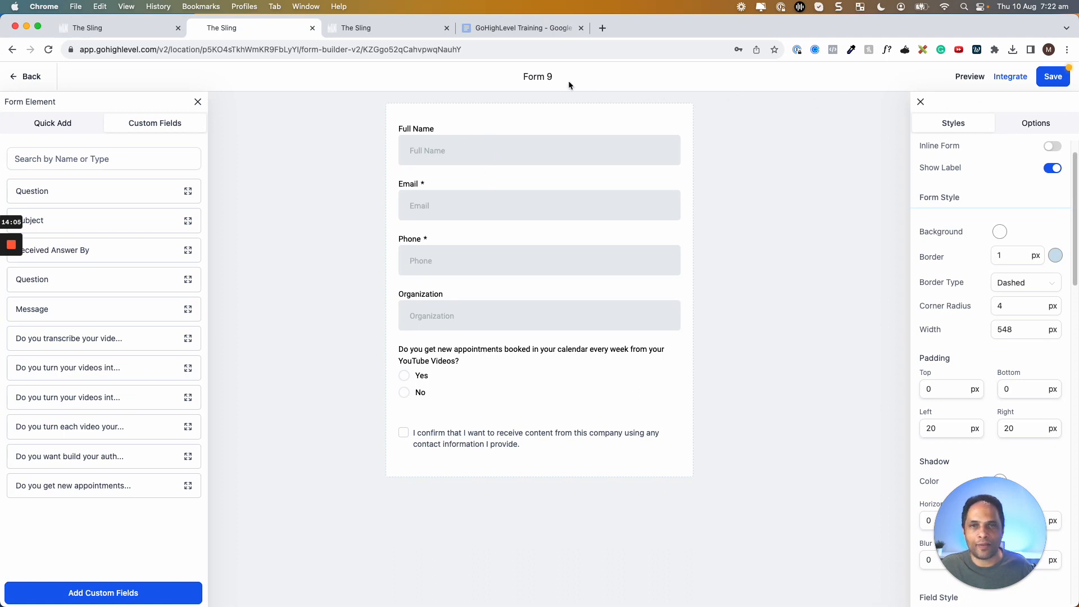
Step: Rename the form as "Test form for calendar" and save it
{"action": "left_click", "coordinate": [1023, 124]}
{"action": "left_click", "coordinate": [968, 180]}
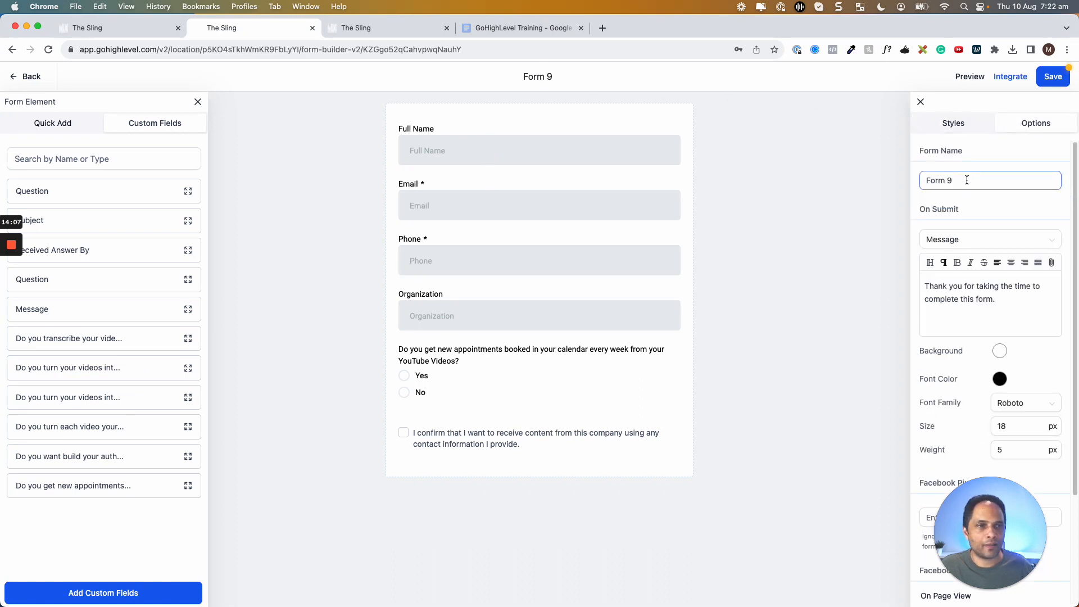
{"action": "left_click_drag", "start_coordinate": [968, 180], "coordinate": [892, 189]}
{"action": "type", "text": "Test form for calendar"}
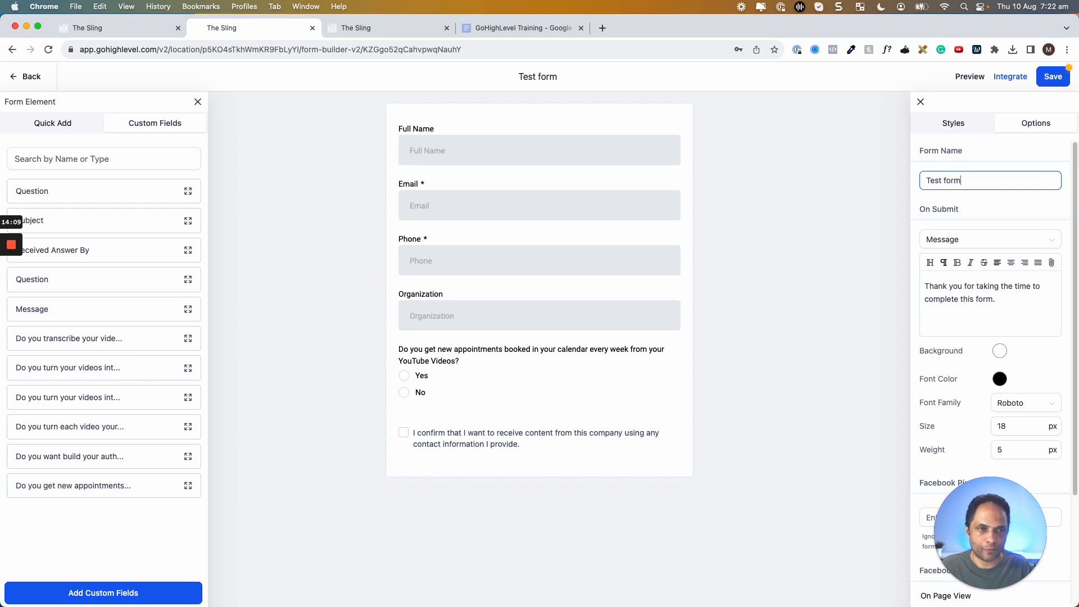
{"action": "left_click", "coordinate": [1054, 78]}
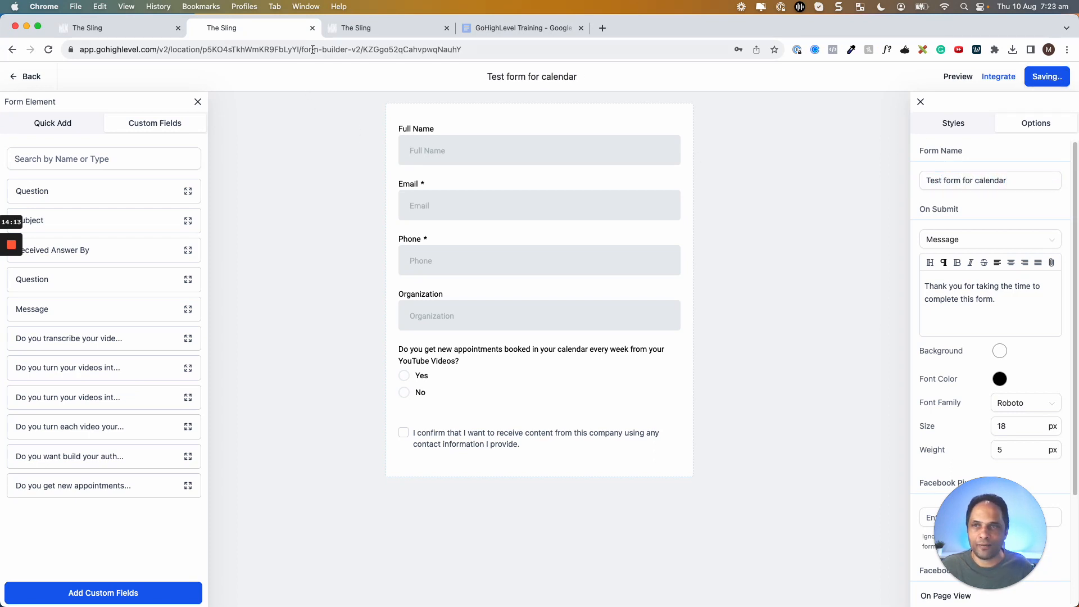
Step: Go back to the calendar setup in the first The Sling browser tab, save it, and reopen its Forms & payment settings
{"action": "left_click", "coordinate": [129, 28]}
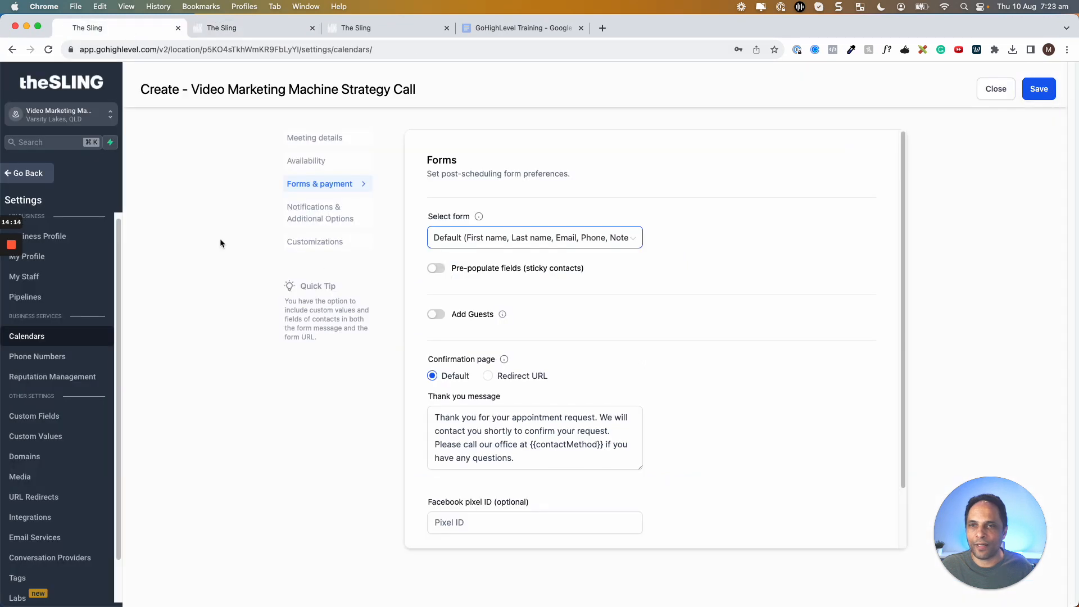
{"action": "left_click", "coordinate": [1036, 96]}
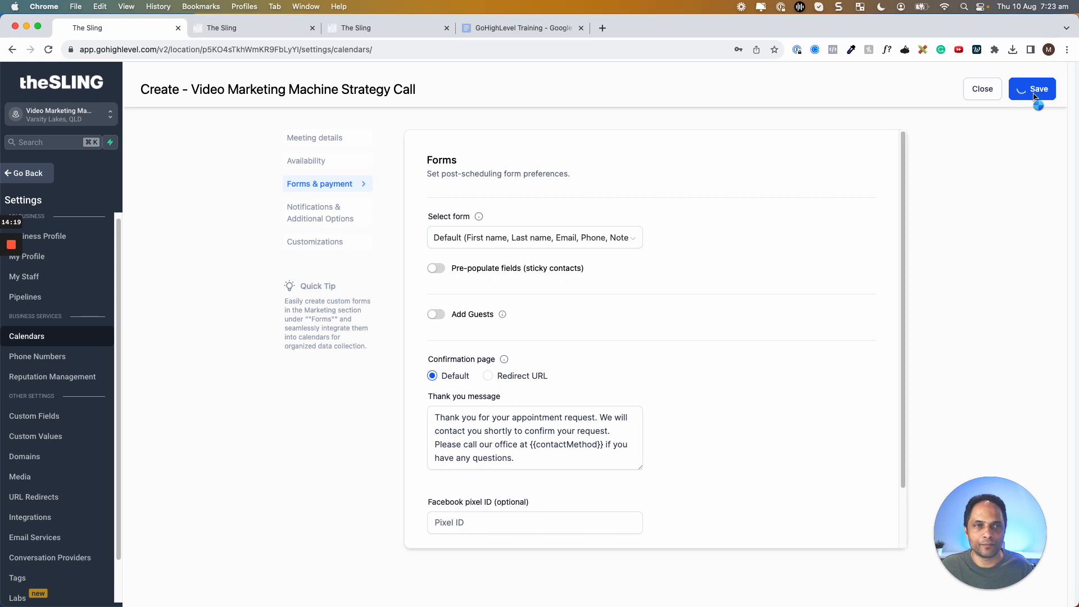
{"action": "left_click", "coordinate": [490, 241]}
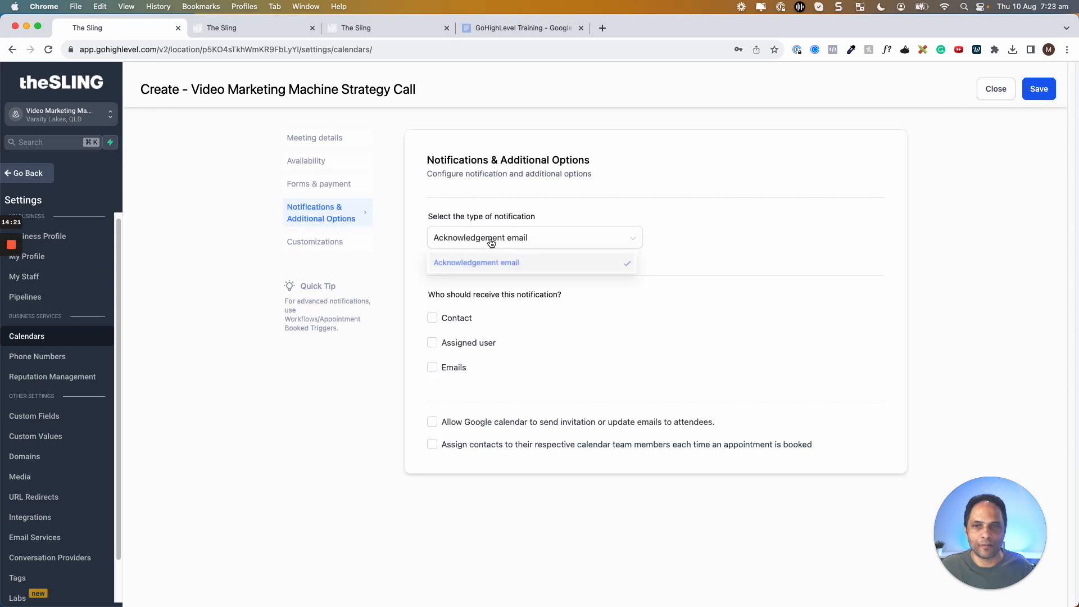
{"action": "left_click", "coordinate": [325, 188]}
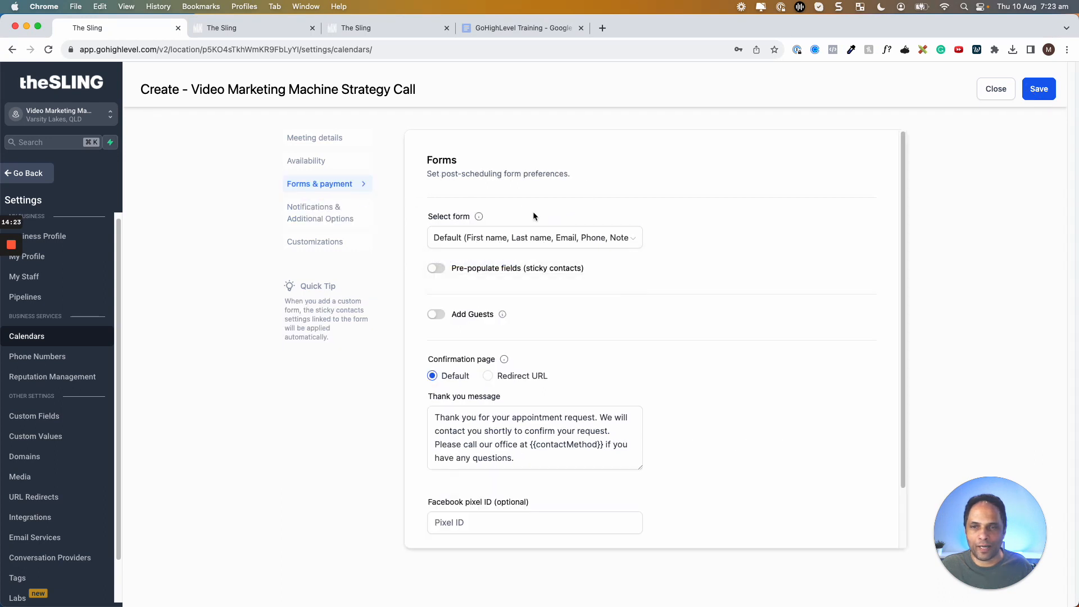
Step: Try "Test form for calendar" as the calendar's booking form and switch back to the default form
{"action": "left_click", "coordinate": [525, 238]}
{"action": "scroll", "coordinate": [526, 307], "scroll_direction": "down", "scroll_amount": 1}
{"action": "scroll", "coordinate": [489, 297], "scroll_direction": "up", "scroll_amount": 1}
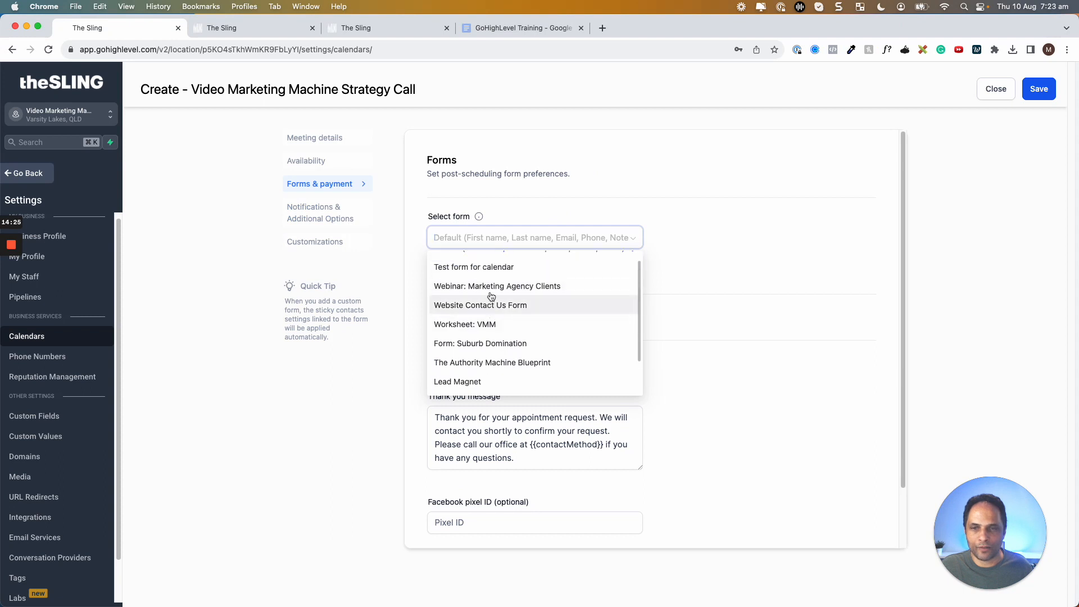
{"action": "left_click", "coordinate": [458, 284]}
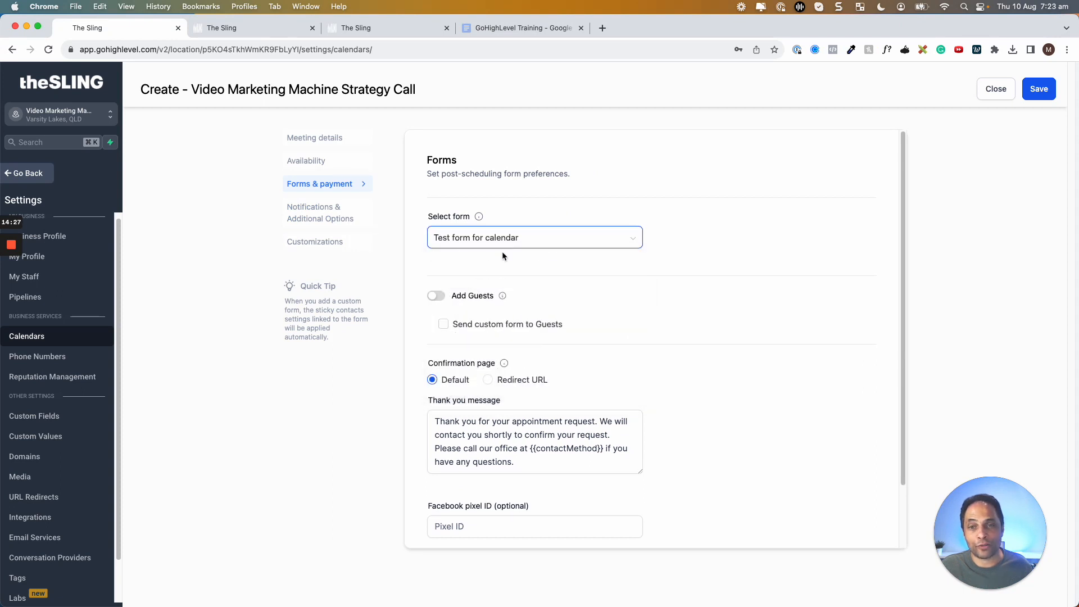
{"action": "left_click", "coordinate": [487, 242]}
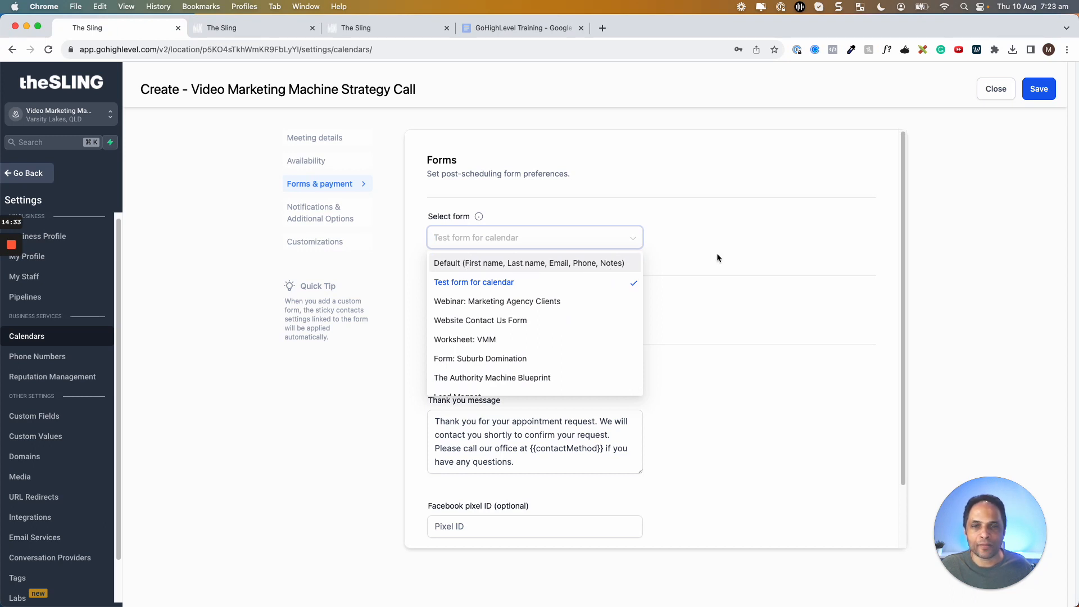
{"action": "left_click", "coordinate": [541, 265]}
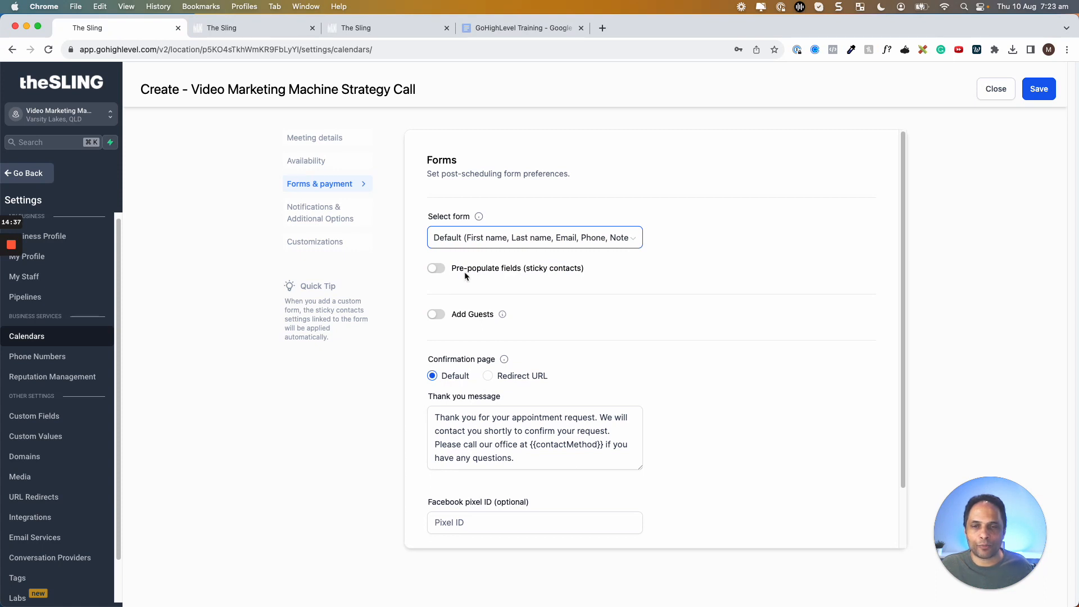
Step: Enable pre-populated fields (sticky contacts) for the calendar's default form
{"action": "left_click", "coordinate": [444, 273]}
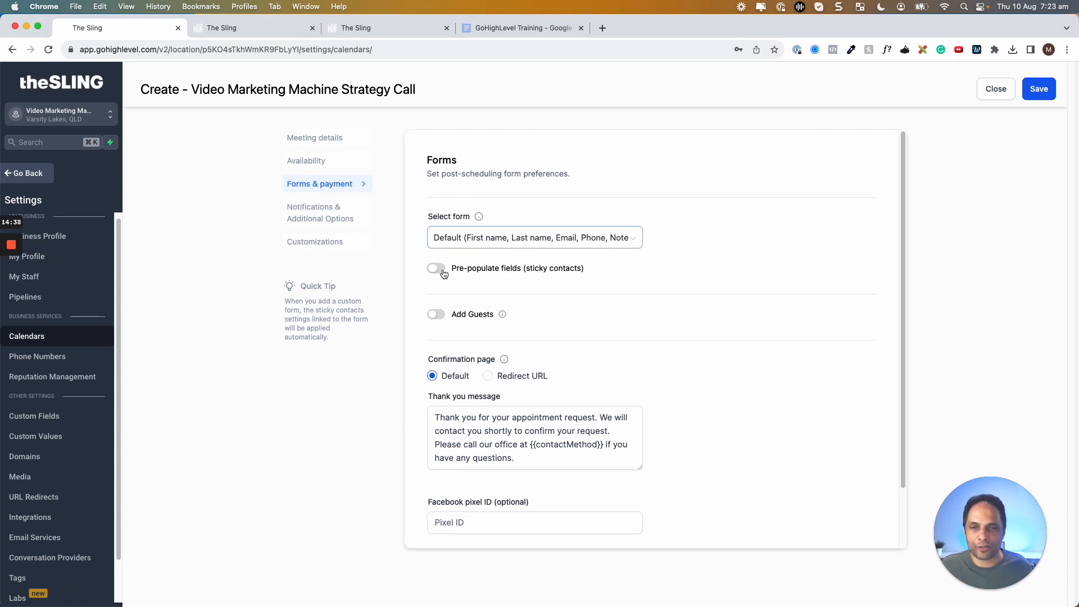
{"action": "left_click", "coordinate": [444, 274]}
{"action": "left_click", "coordinate": [516, 246]}
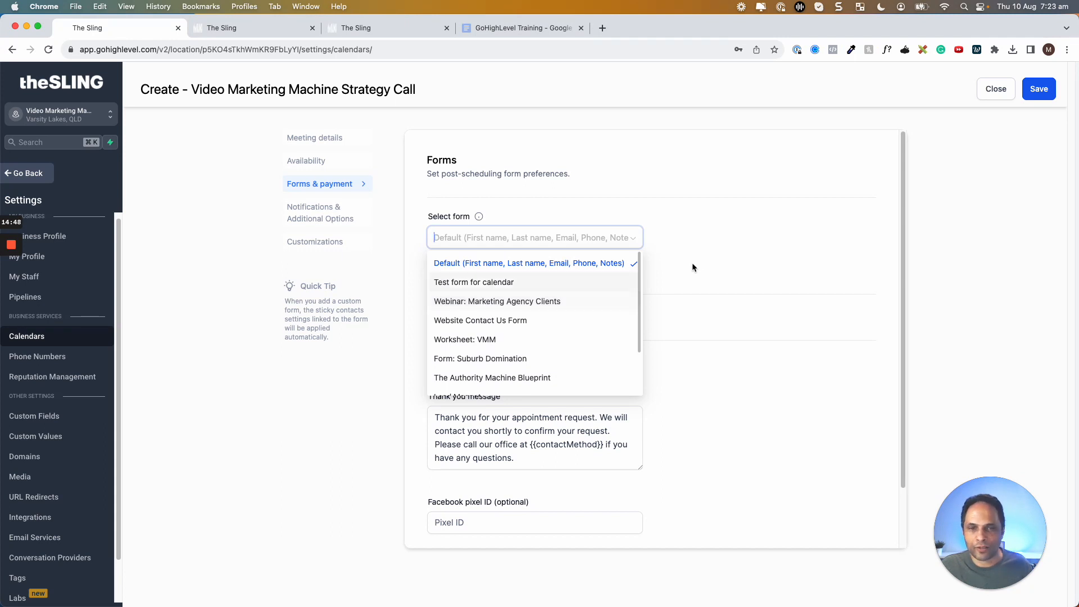
{"action": "left_click", "coordinate": [668, 262]}
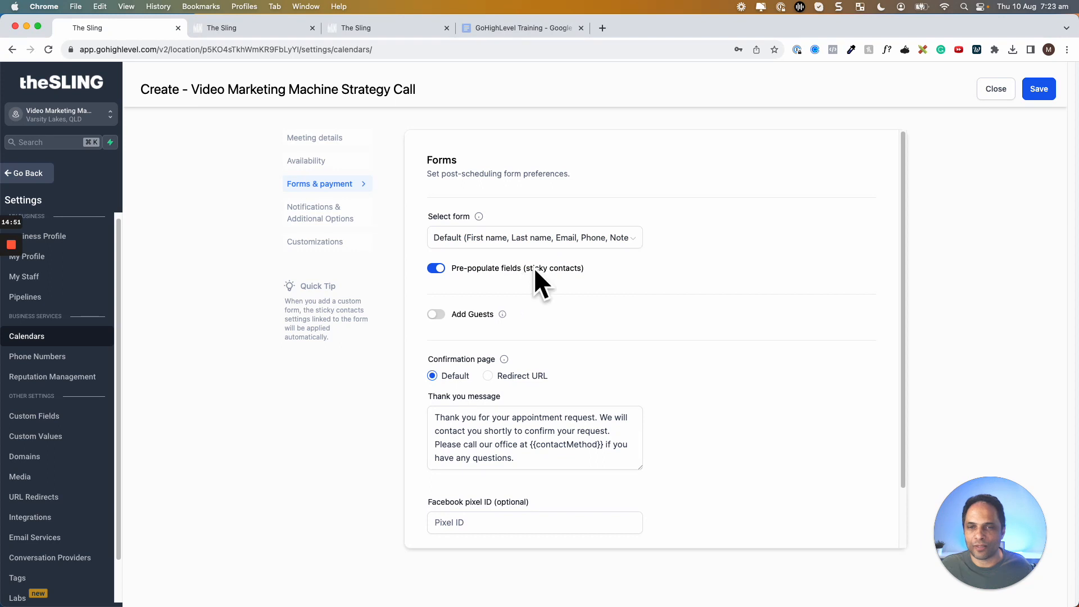
Step: Review the default thank-you message, then try a redirect URL for the confirmation page and return to the Default option
{"action": "scroll", "coordinate": [493, 268], "scroll_direction": "down", "scroll_amount": 2}
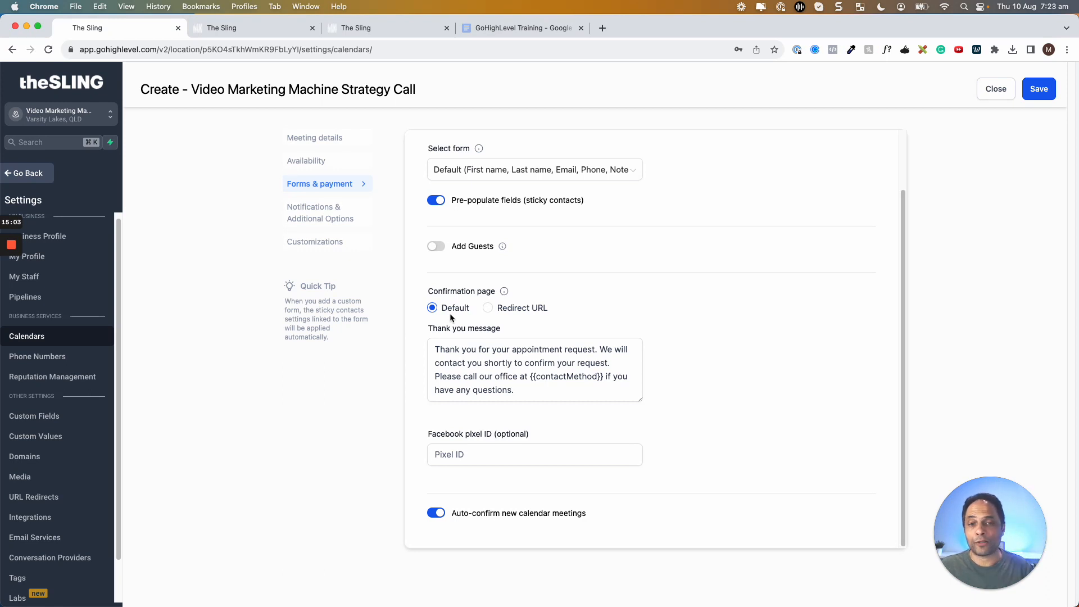
{"action": "left_click", "coordinate": [452, 347]}
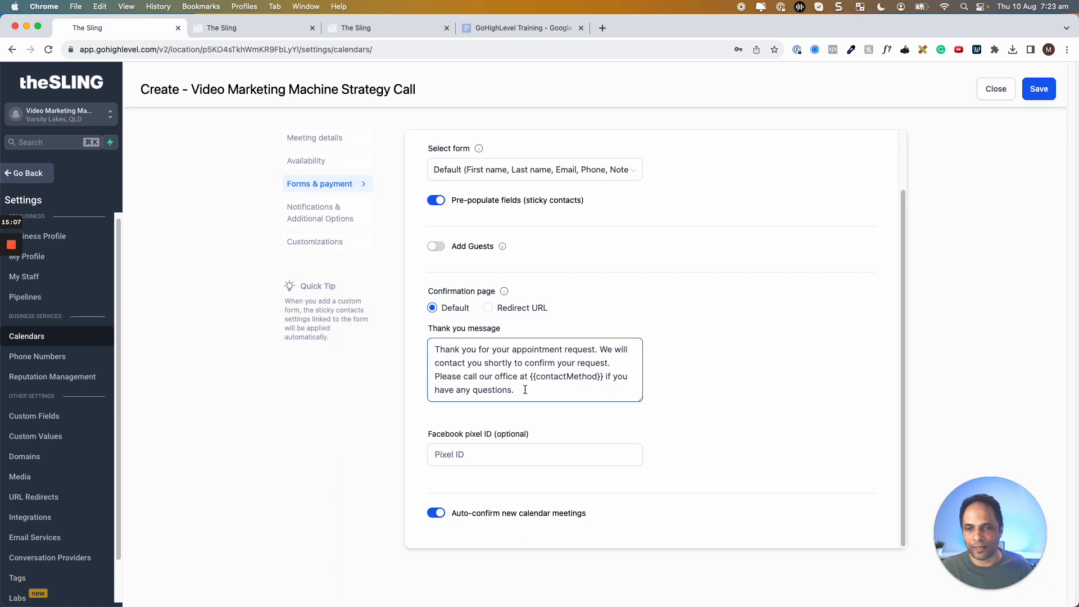
{"action": "left_click_drag", "start_coordinate": [520, 390], "coordinate": [421, 335]}
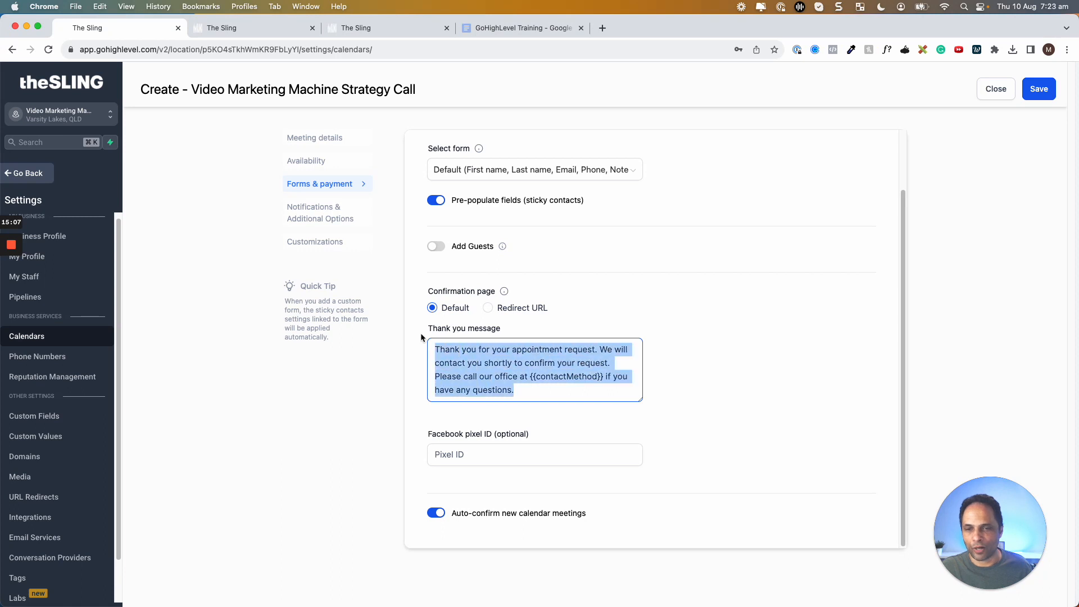
{"action": "left_click", "coordinate": [625, 295]}
{"action": "left_click", "coordinate": [488, 308]}
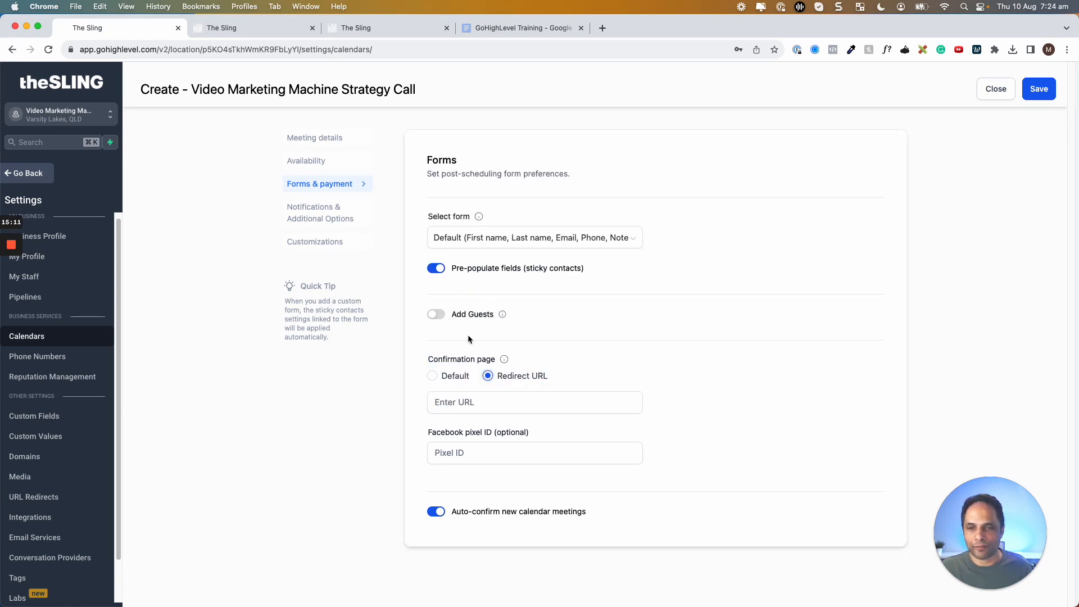
{"action": "left_click", "coordinate": [462, 407]}
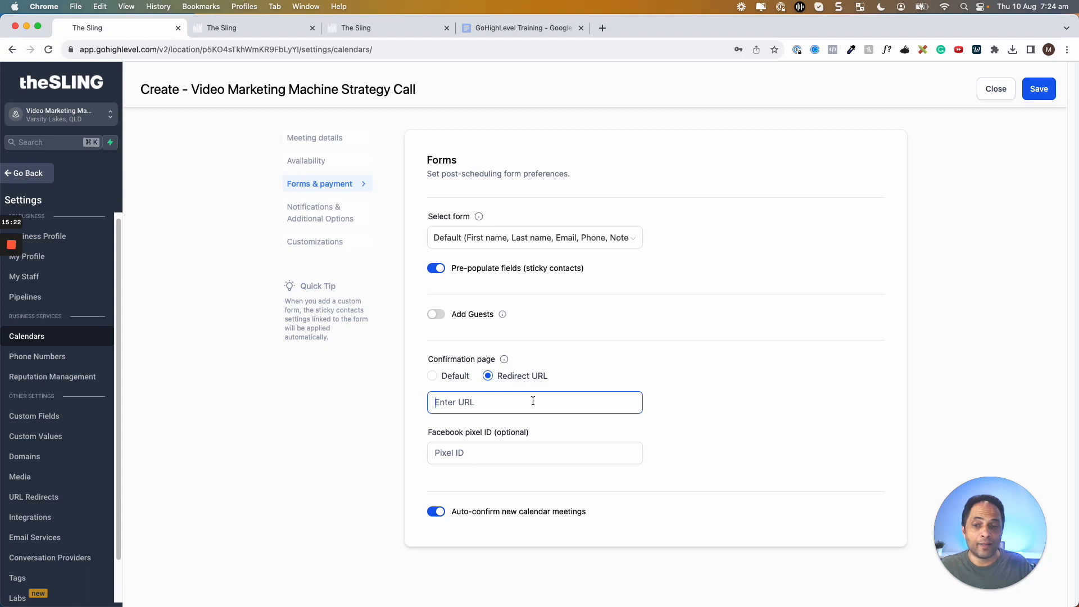
{"action": "left_click", "coordinate": [432, 377]}
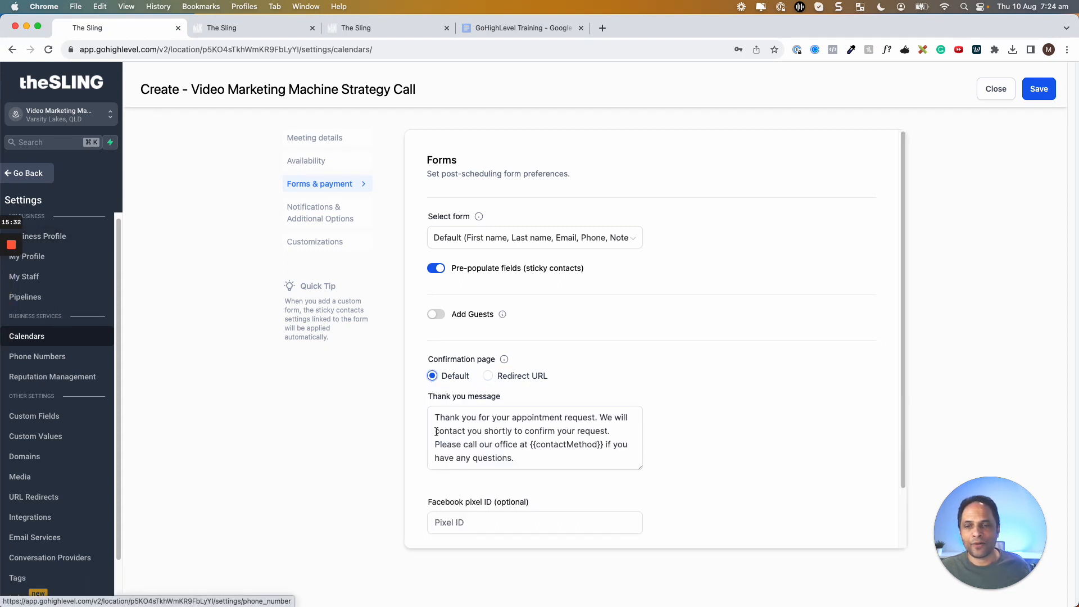
Step: Compare the Redirect URL and Default options for the confirmation page, finishing on Default
{"action": "left_click", "coordinate": [488, 378]}
{"action": "left_click", "coordinate": [451, 401]}
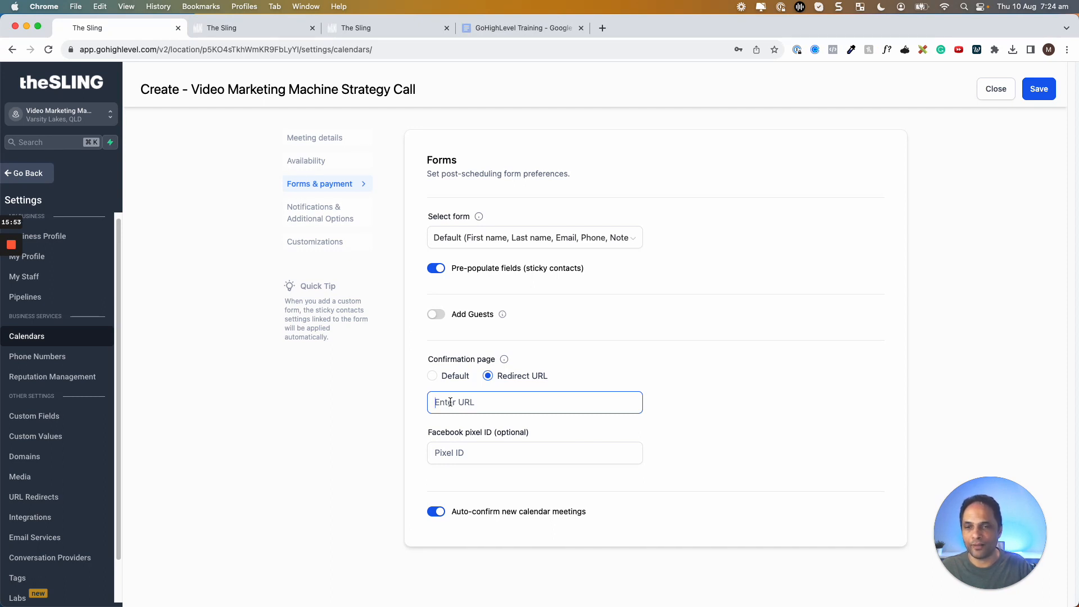
{"action": "left_click", "coordinate": [432, 375]}
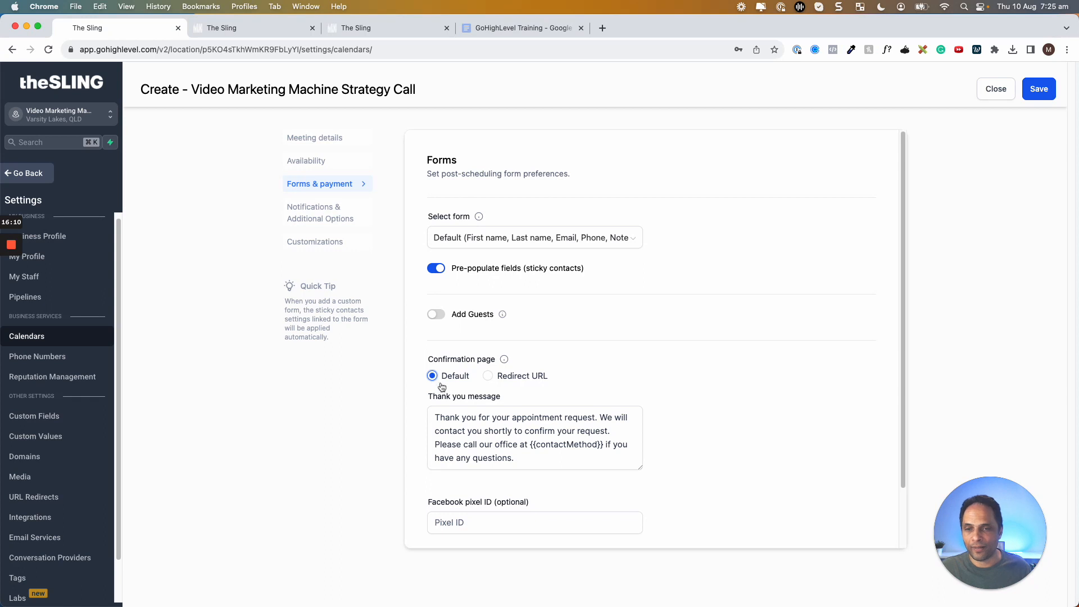
{"action": "left_click", "coordinate": [488, 377]}
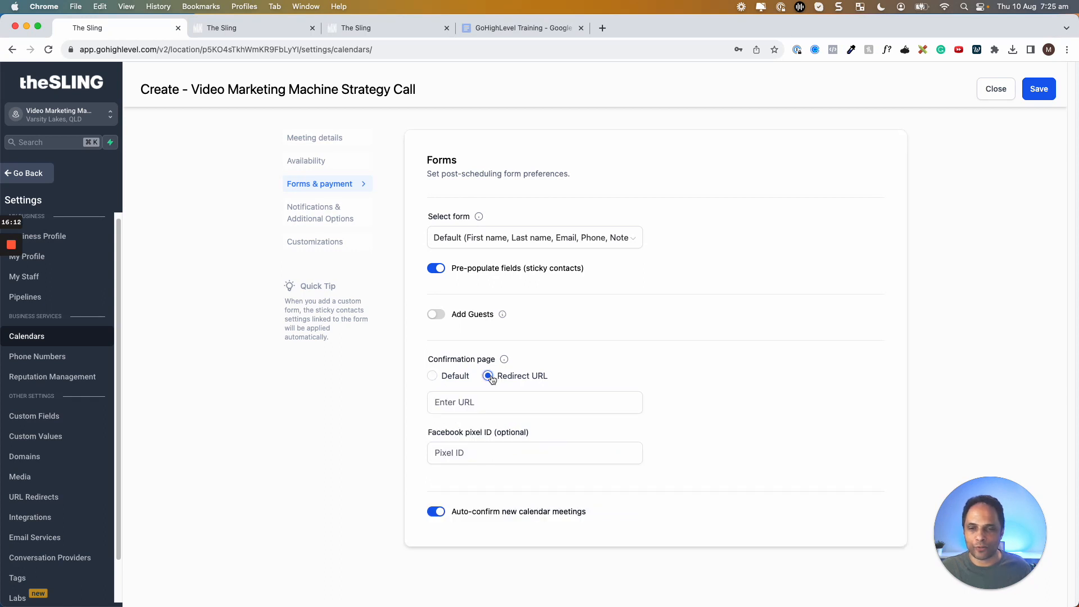
{"action": "left_click", "coordinate": [458, 403]}
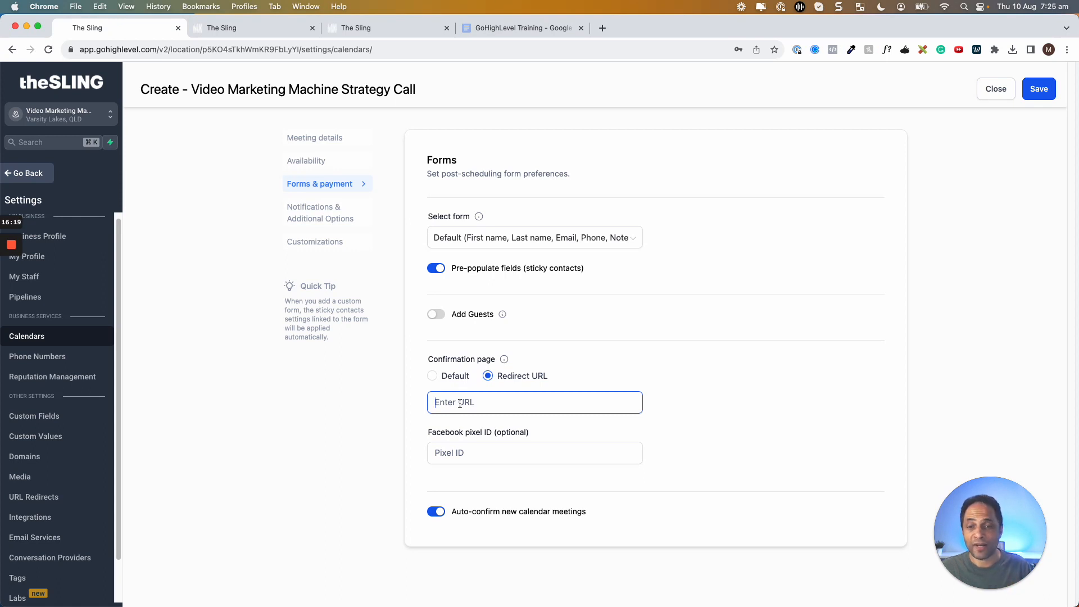
{"action": "left_click", "coordinate": [431, 376]}
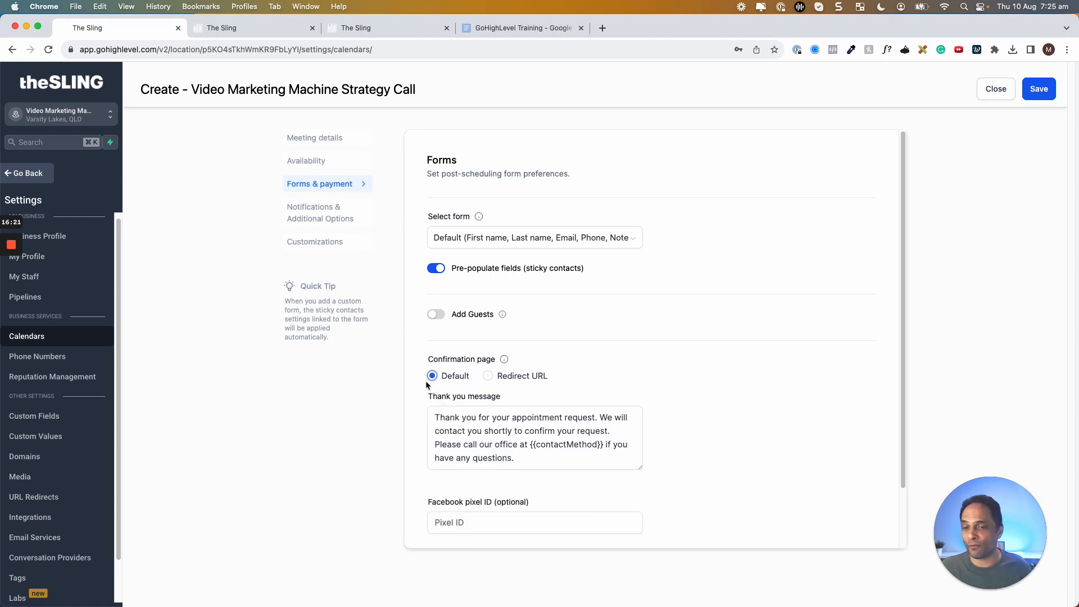
{"action": "left_click", "coordinate": [489, 377]}
{"action": "left_click", "coordinate": [475, 403]}
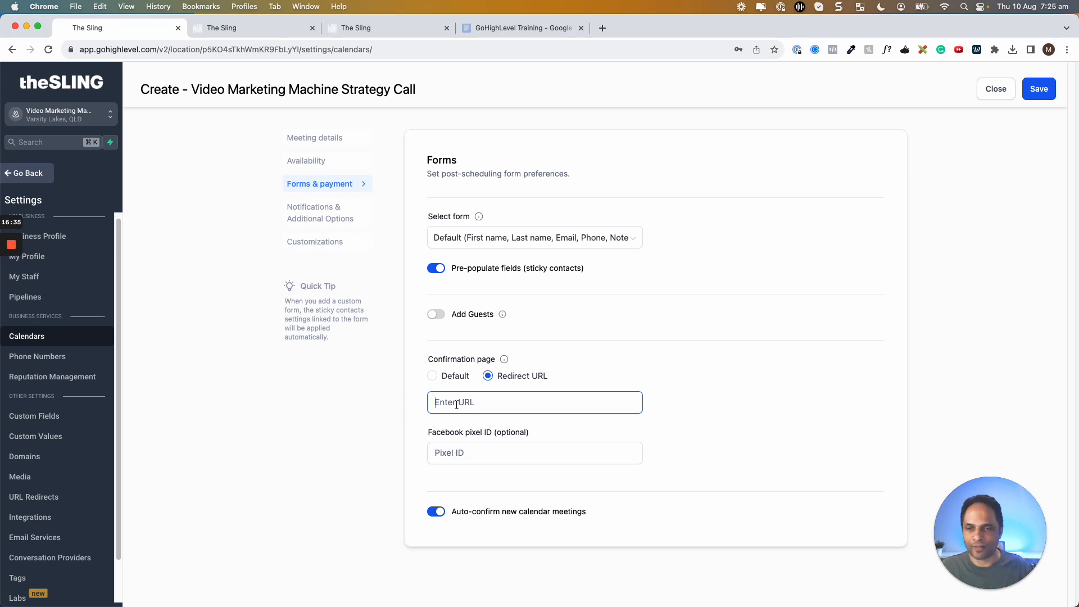
{"action": "left_click", "coordinate": [432, 376]}
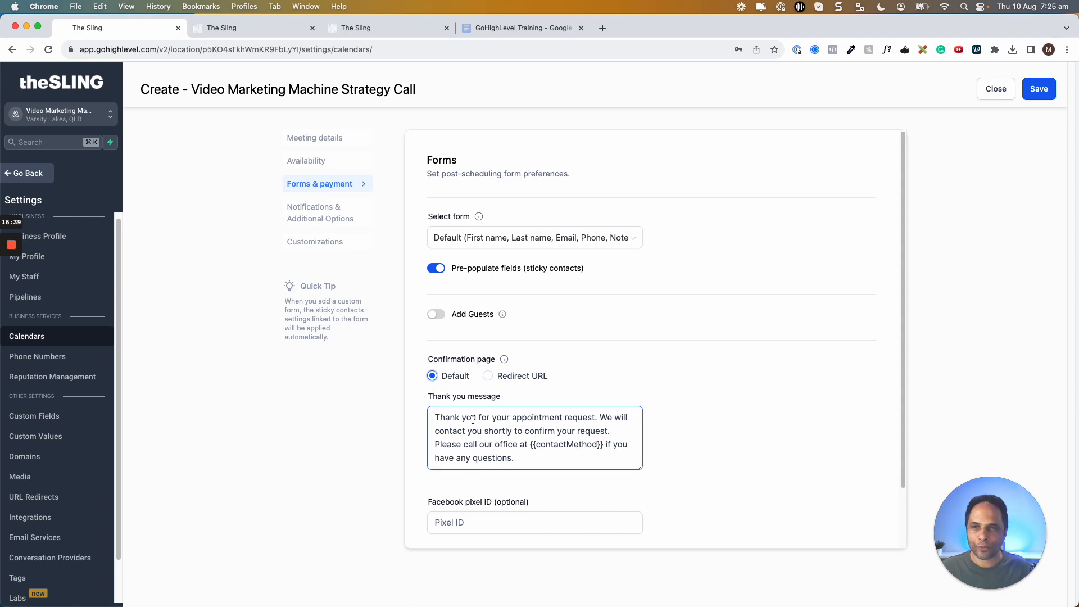
{"action": "left_click", "coordinate": [432, 379]}
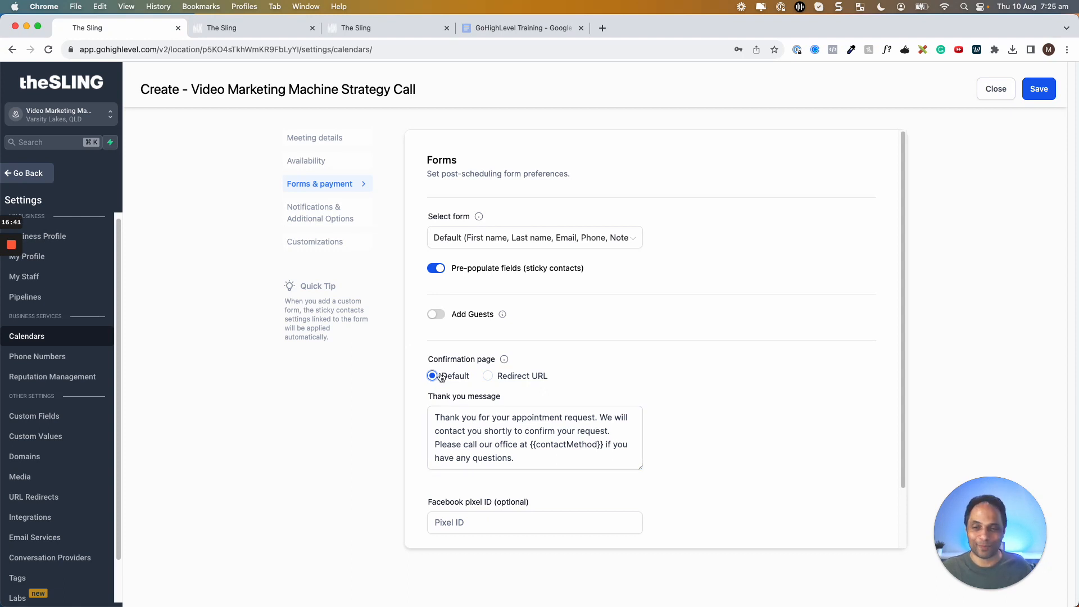
Step: Save the calendar's forms and payment settings and go to Notifications & Additional Options
{"action": "scroll", "coordinate": [453, 378], "scroll_direction": "down", "scroll_amount": 3}
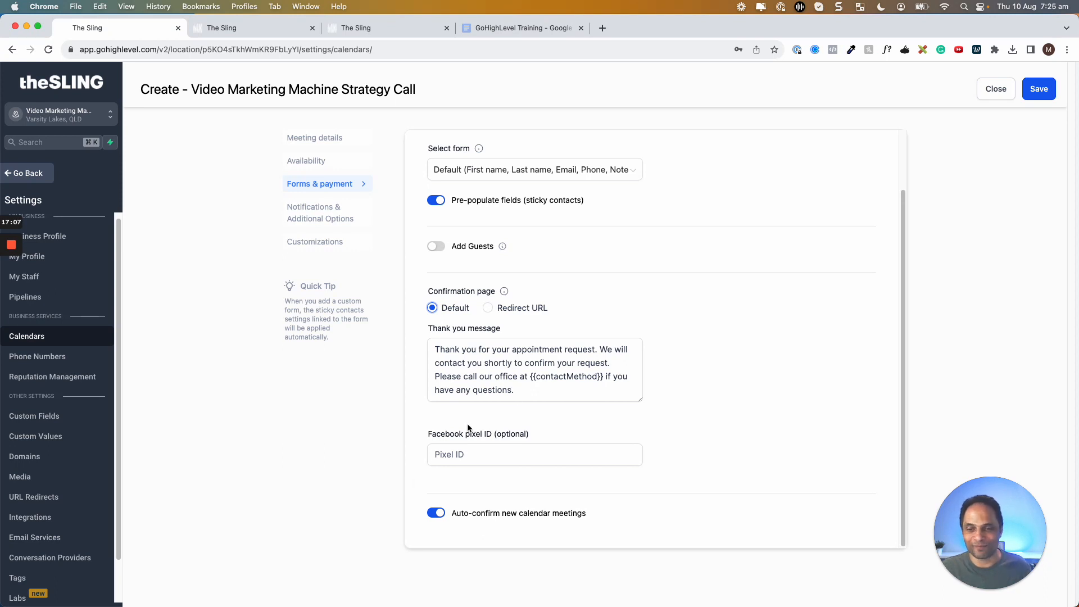
{"action": "left_click", "coordinate": [1039, 94]}
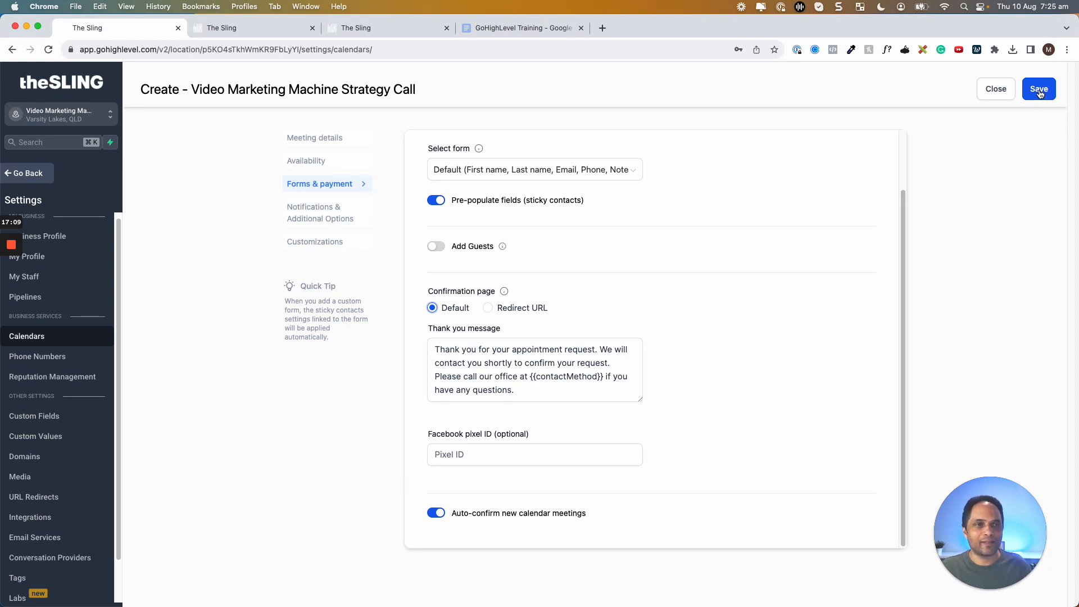
{"action": "left_click", "coordinate": [318, 208]}
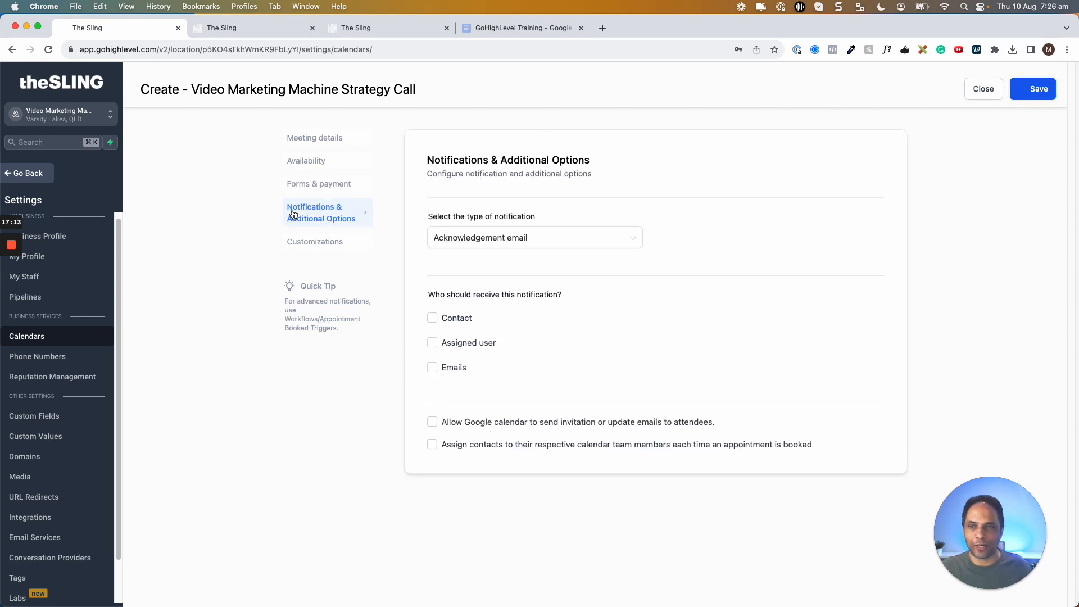
Step: Send the acknowledgement email to the contact and assigned user, allow Google calendar invitation or update emails to attendees, and save
{"action": "left_click", "coordinate": [550, 243]}
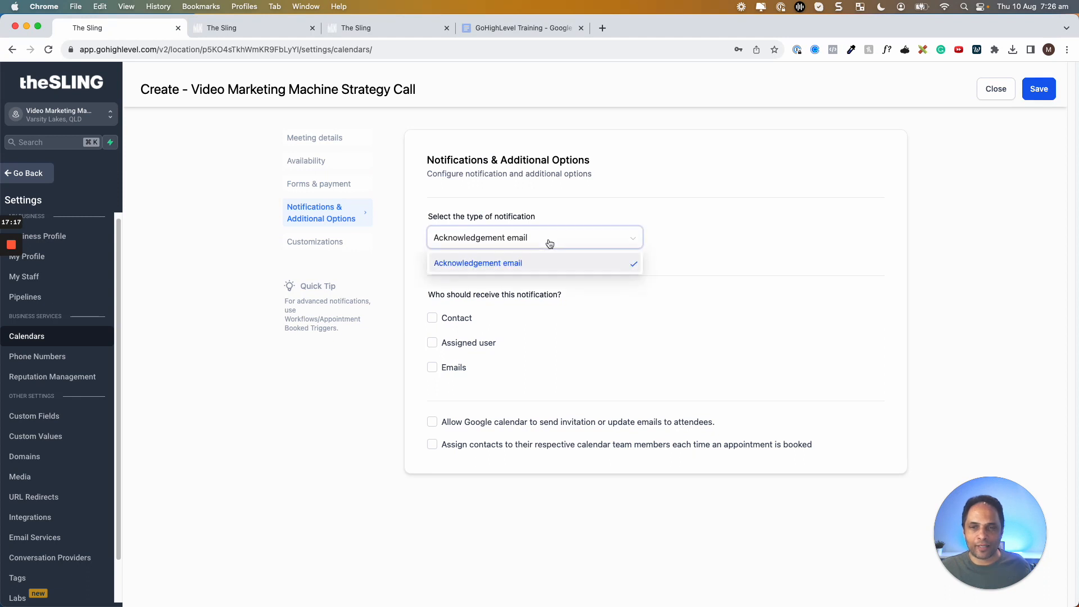
{"action": "left_click", "coordinate": [716, 306]}
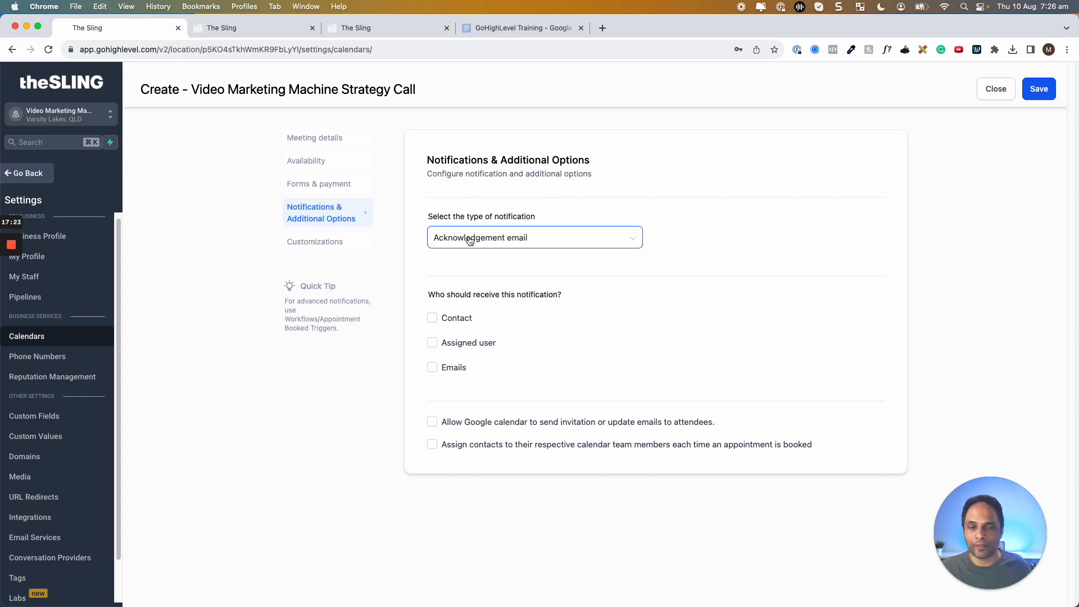
{"action": "left_click", "coordinate": [432, 319]}
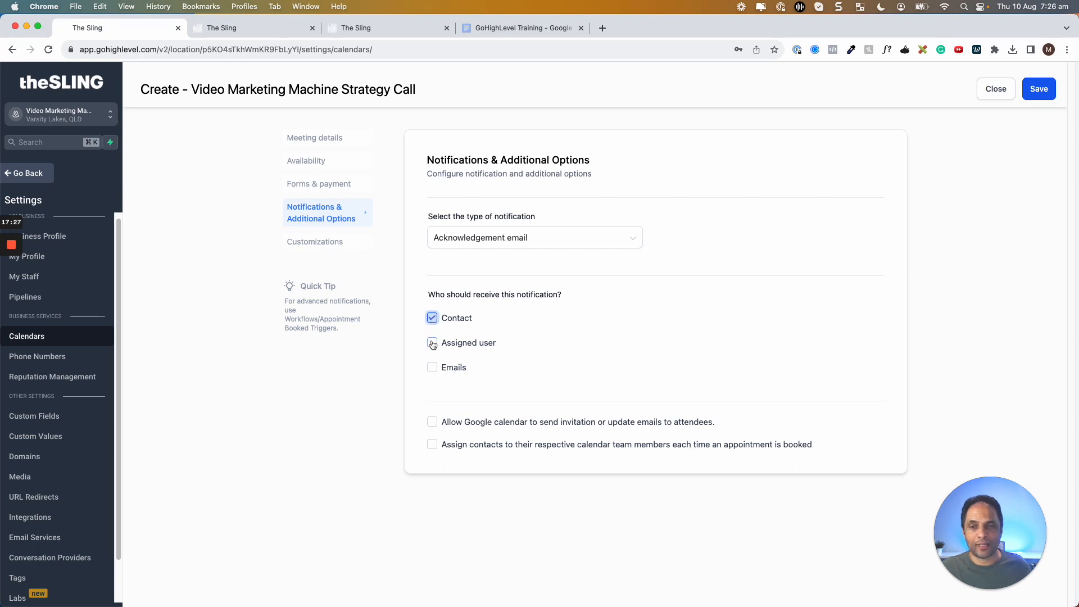
{"action": "left_click", "coordinate": [432, 342]}
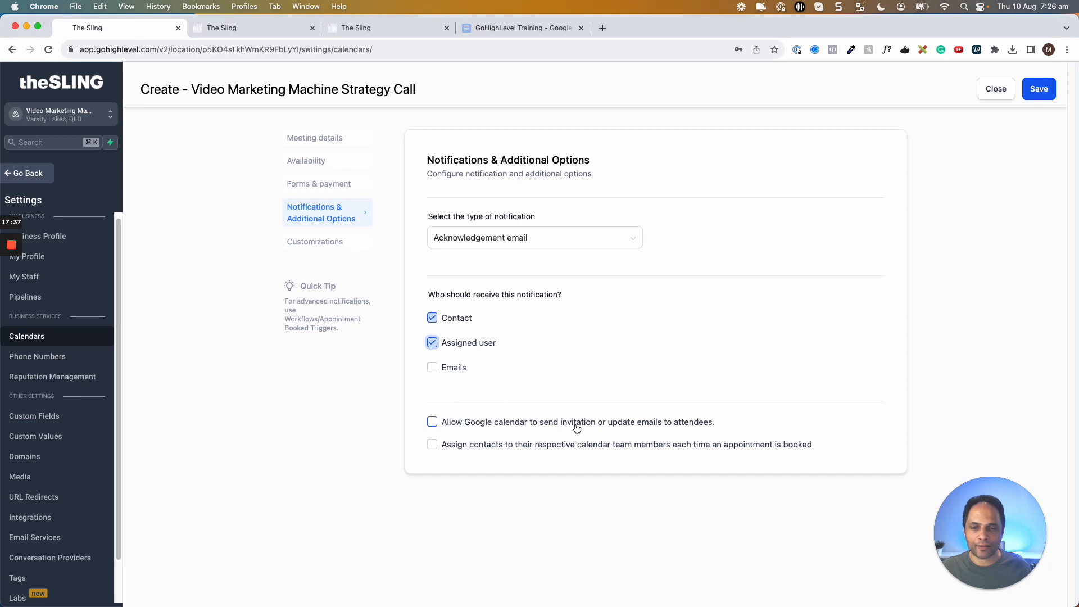
{"action": "left_click", "coordinate": [432, 422]}
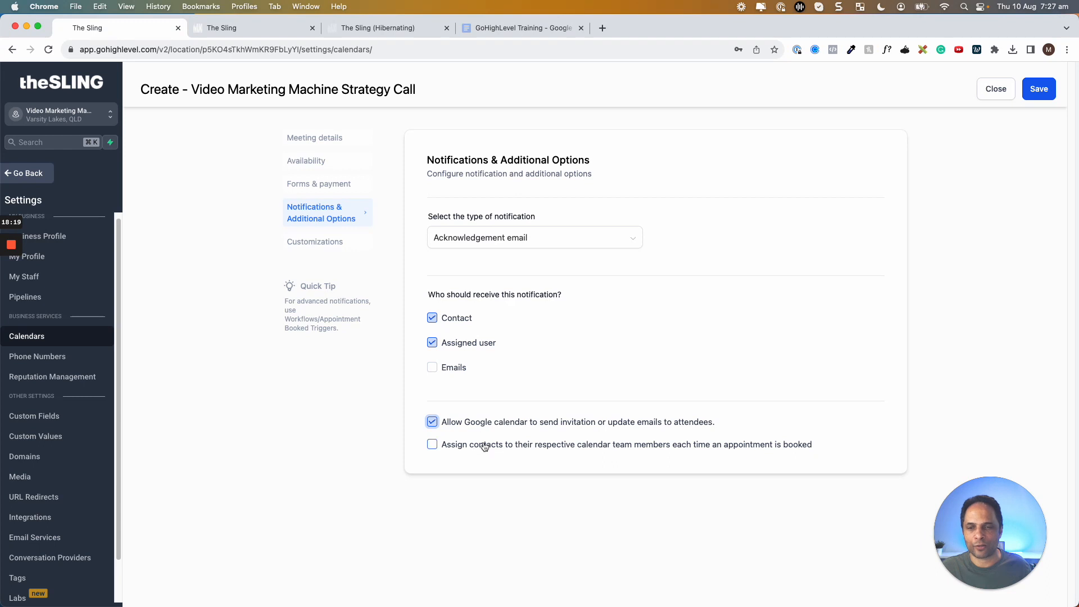
{"action": "left_click", "coordinate": [1028, 97]}
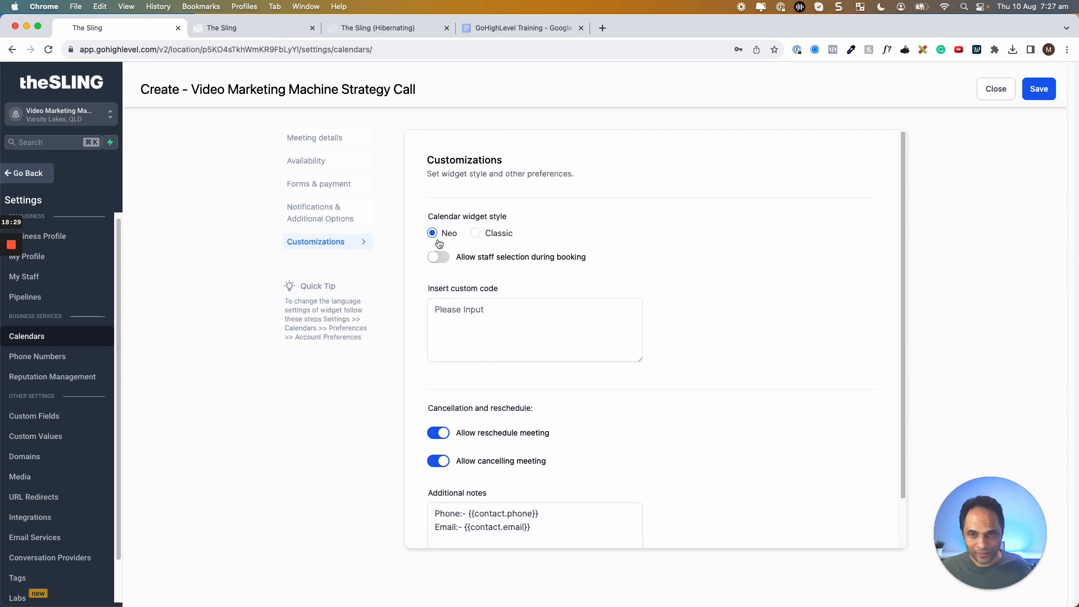
Step: Try allowing staff selection during booking and turn the option back off
{"action": "scroll", "coordinate": [569, 274], "scroll_direction": "down", "scroll_amount": 2}
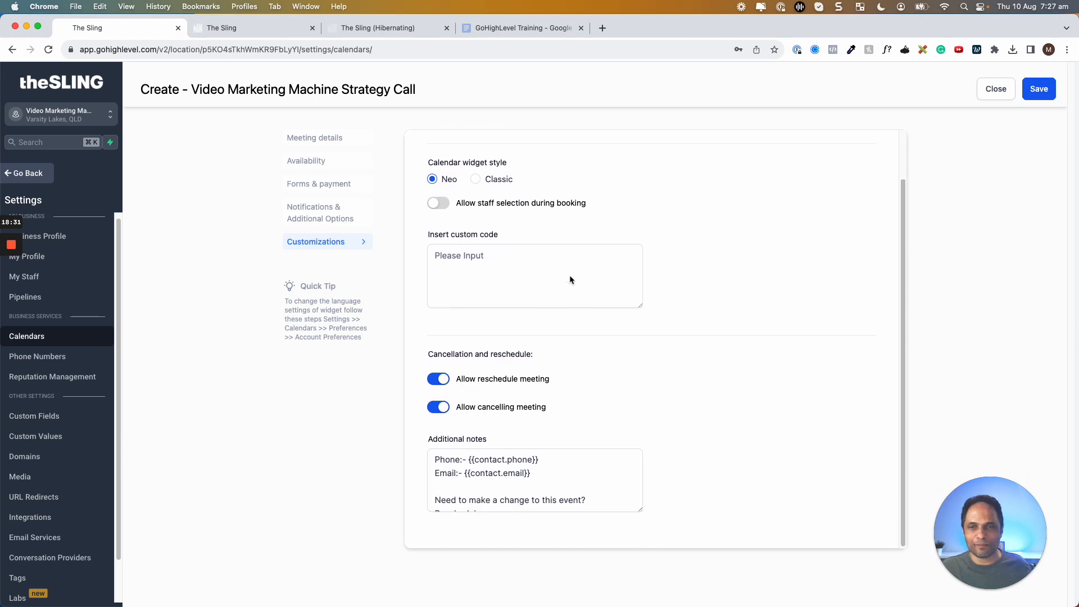
{"action": "left_click", "coordinate": [443, 206]}
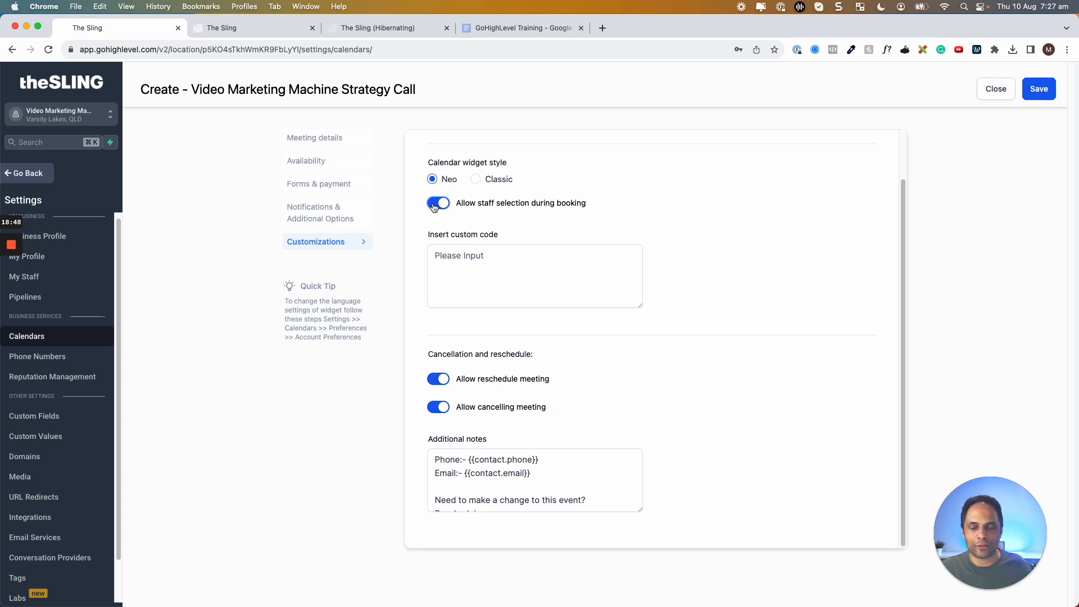
{"action": "left_click", "coordinate": [436, 207]}
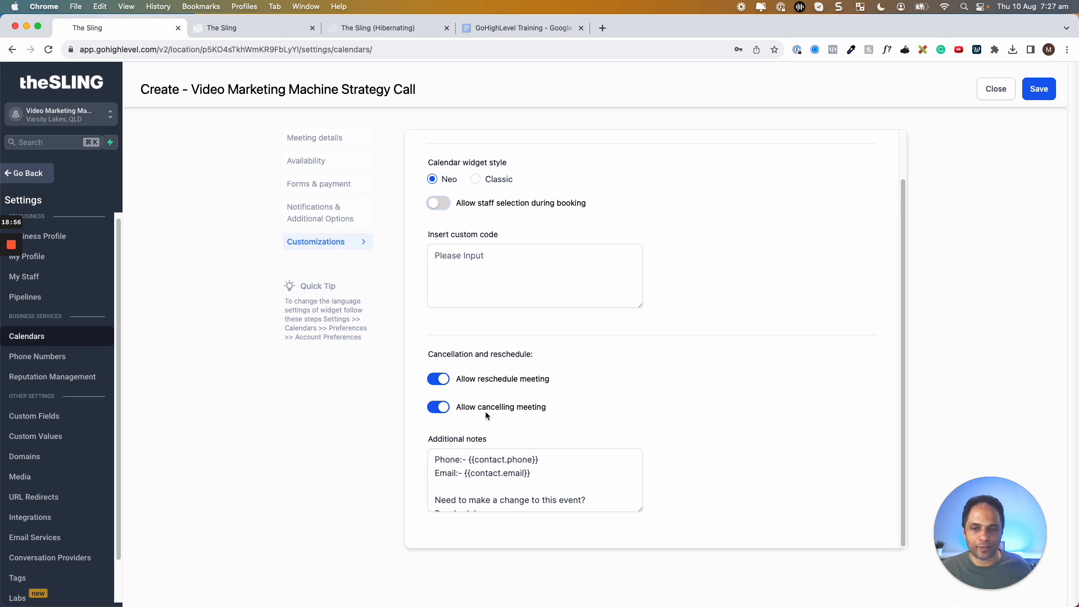
Step: Review the additional notes down to the cancellation link and save the calendar's customizations
{"action": "left_click", "coordinate": [556, 485]}
{"action": "scroll", "coordinate": [556, 485], "scroll_direction": "down", "scroll_amount": 3}
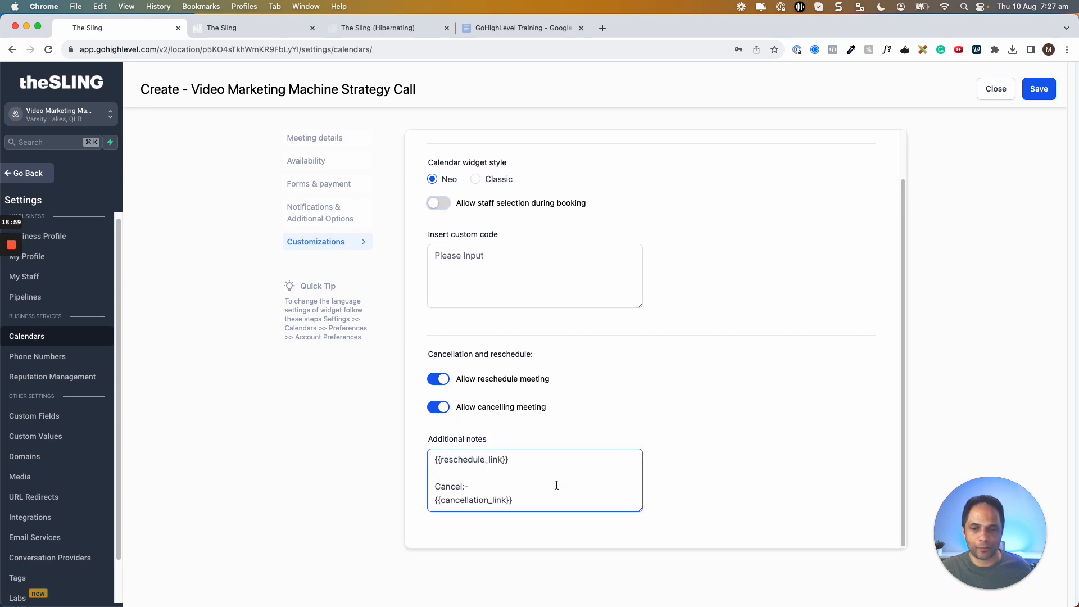
{"action": "left_click", "coordinate": [1038, 89]}
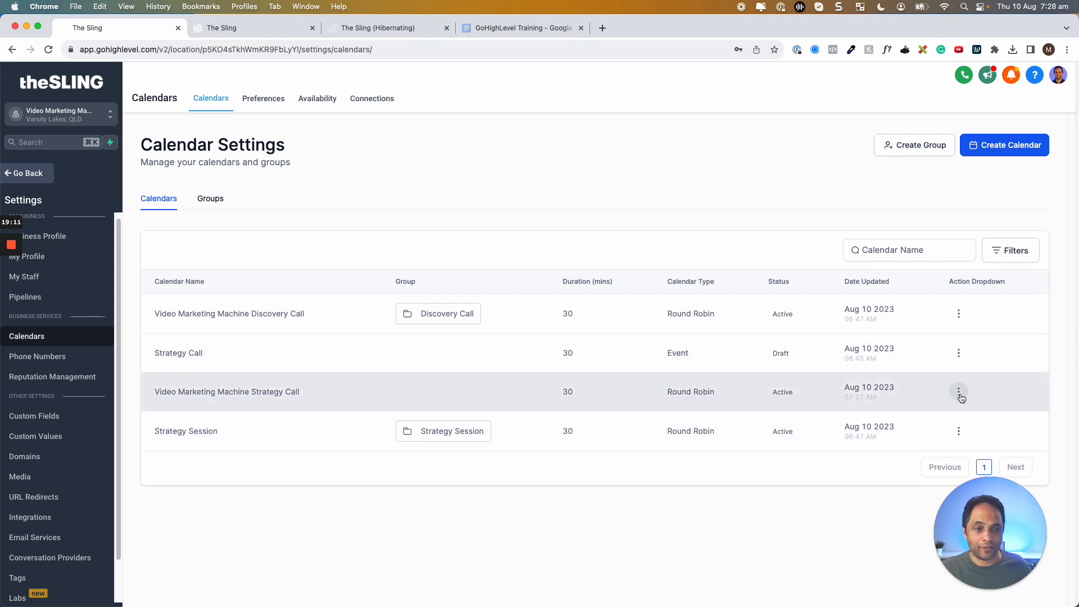
Step: Copy the embed code of the Video Marketing Machine Strategy Call calendar
{"action": "left_click", "coordinate": [960, 393]}
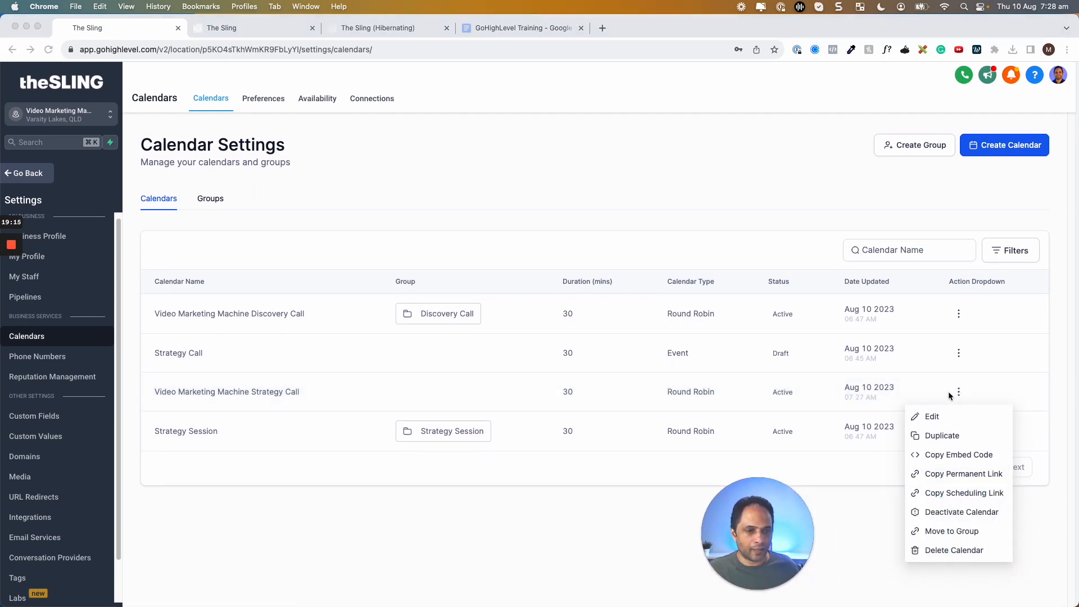
{"action": "left_click", "coordinate": [944, 456]}
{"action": "left_click", "coordinate": [936, 457]}
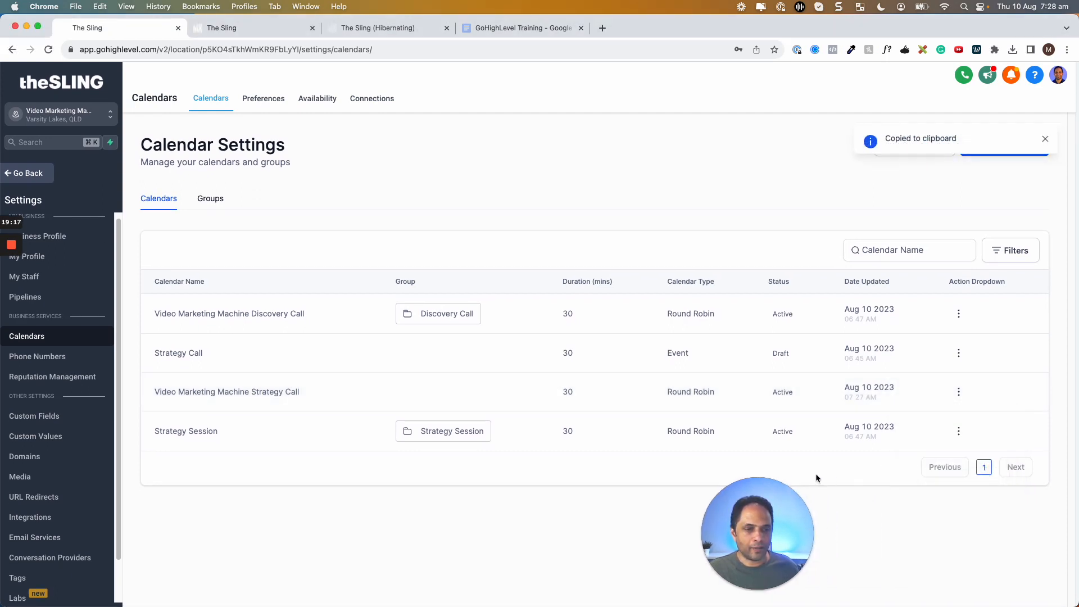
Step: Open videomarketingmachine.io/wp-admin in a new browser tab and try to unlock 1Password for the WordPress login
{"action": "left_click", "coordinate": [602, 29]}
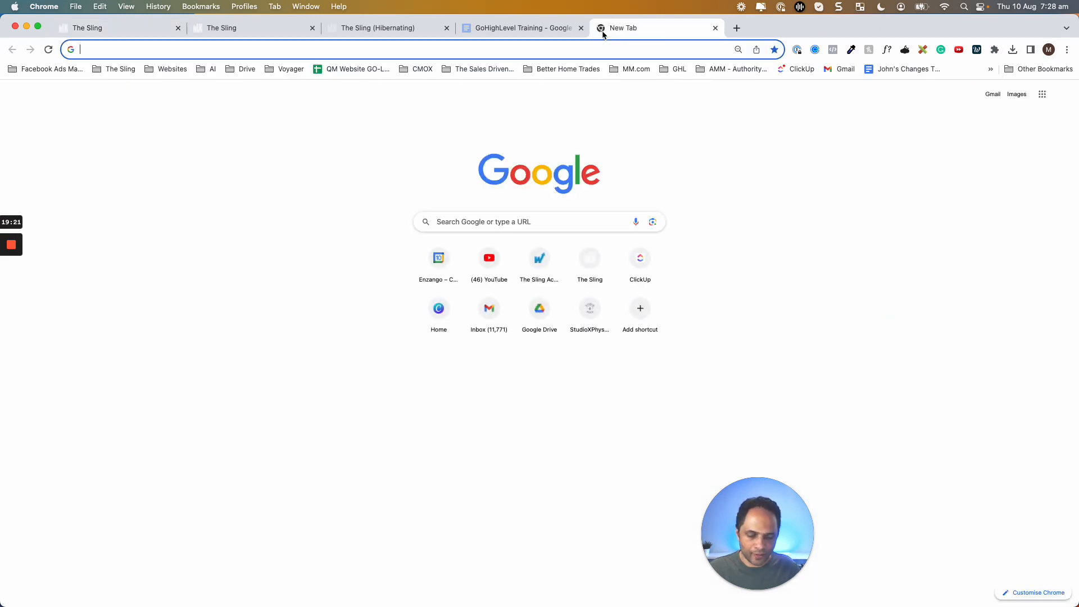
{"action": "type", "text": "video,mar"}
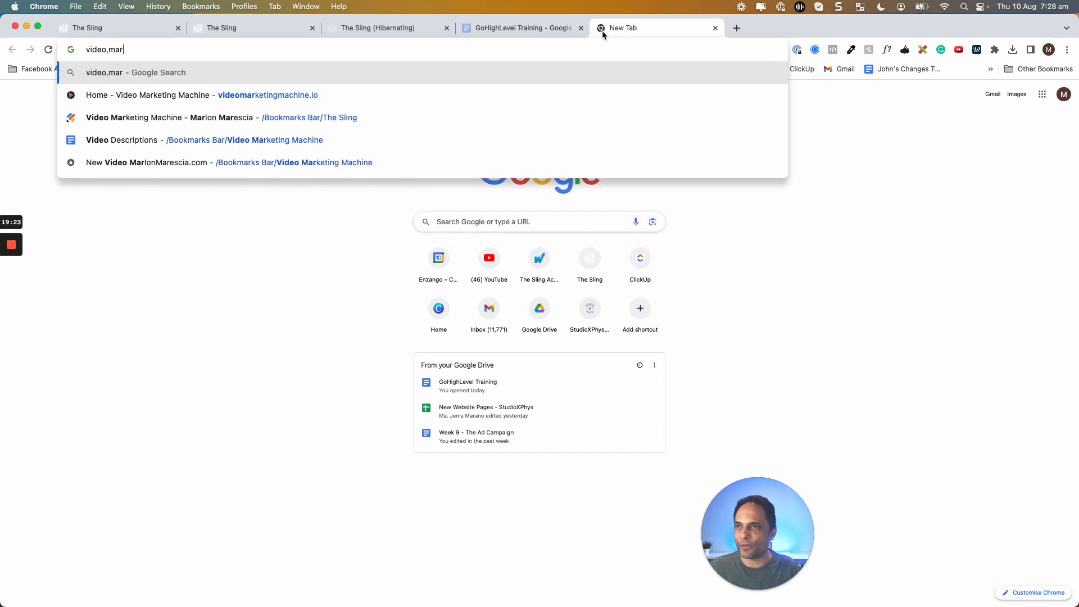
{"action": "key", "text": "BackSpace"}
{"action": "key", "text": "BackSpace"}
{"action": "type", "text": "marketin"}
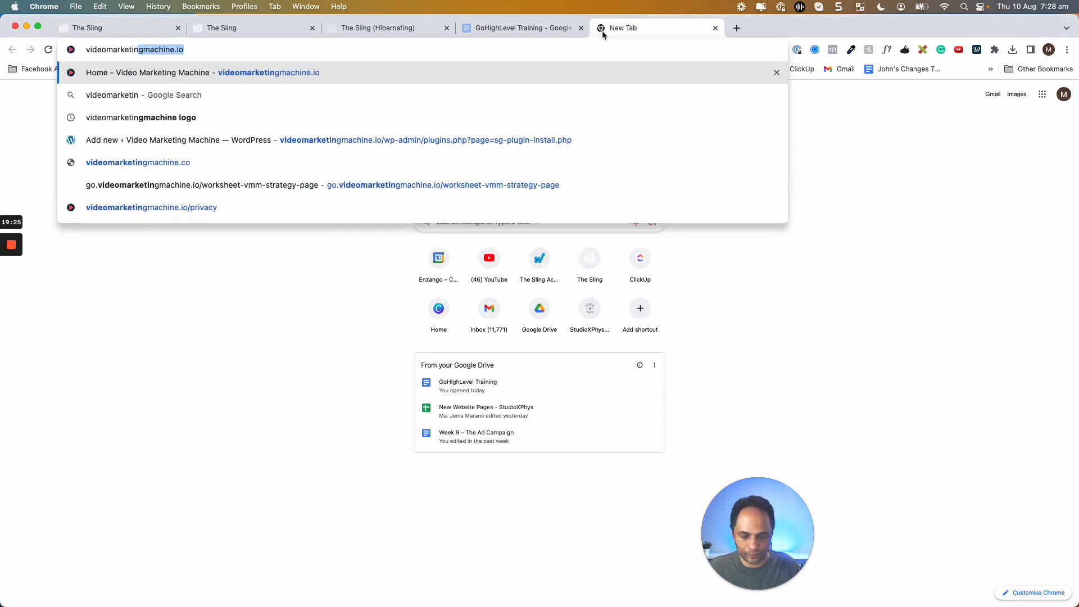
{"action": "type", "text": "gmachine.io/wp-admin"}
{"action": "key", "text": "Return"}
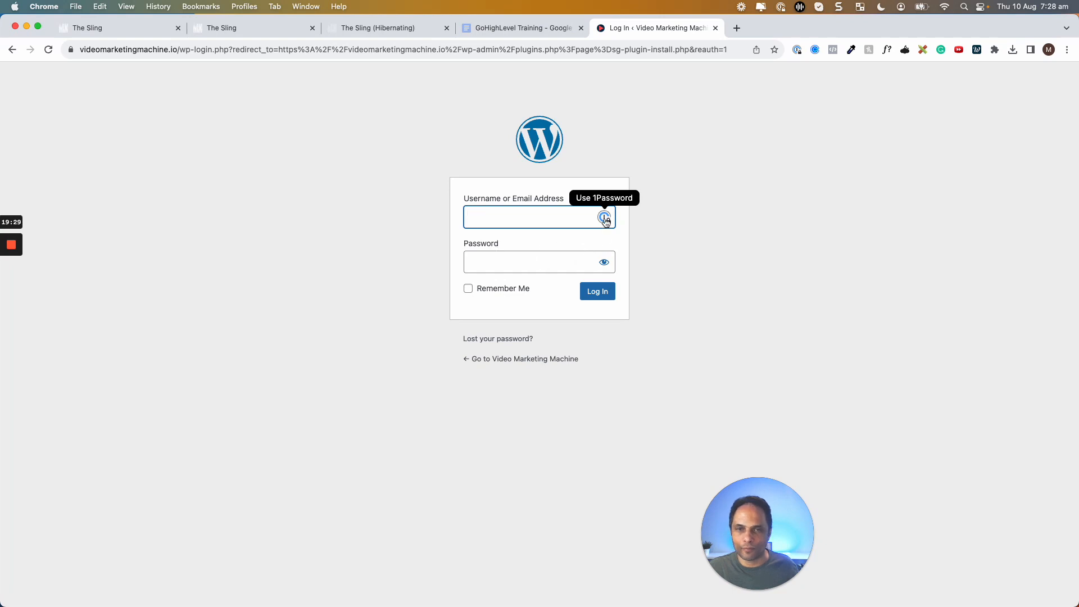
{"action": "left_click", "coordinate": [797, 49]}
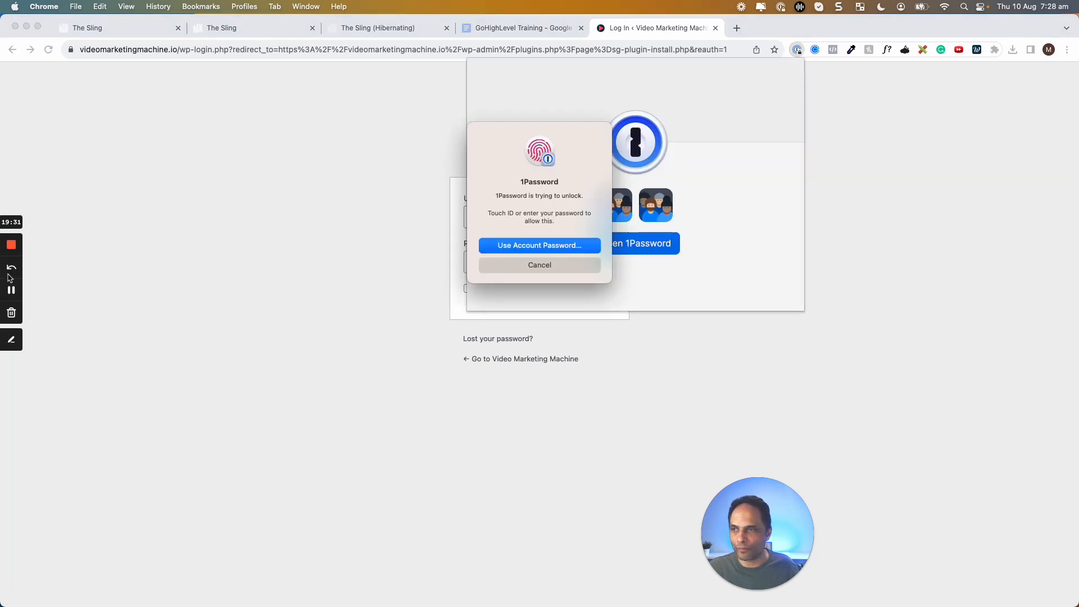
{"action": "left_click", "coordinate": [12, 290]}
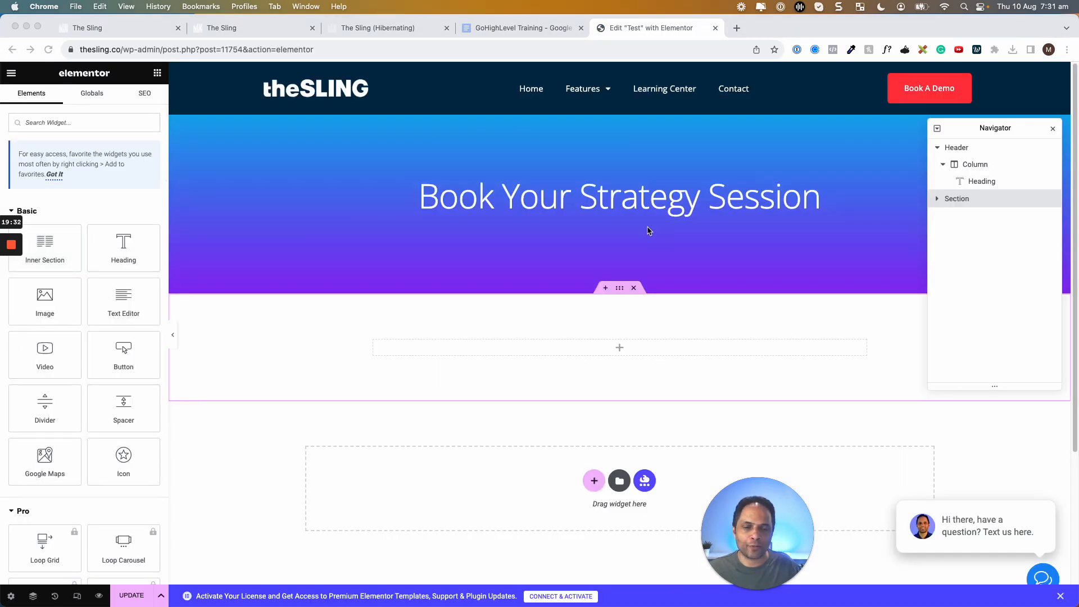
Step: Find the HTML widget in Elementor and place it in the empty section below the "Book Your Strategy Session" header
{"action": "left_click_drag", "start_coordinate": [773, 530], "coordinate": [995, 525]}
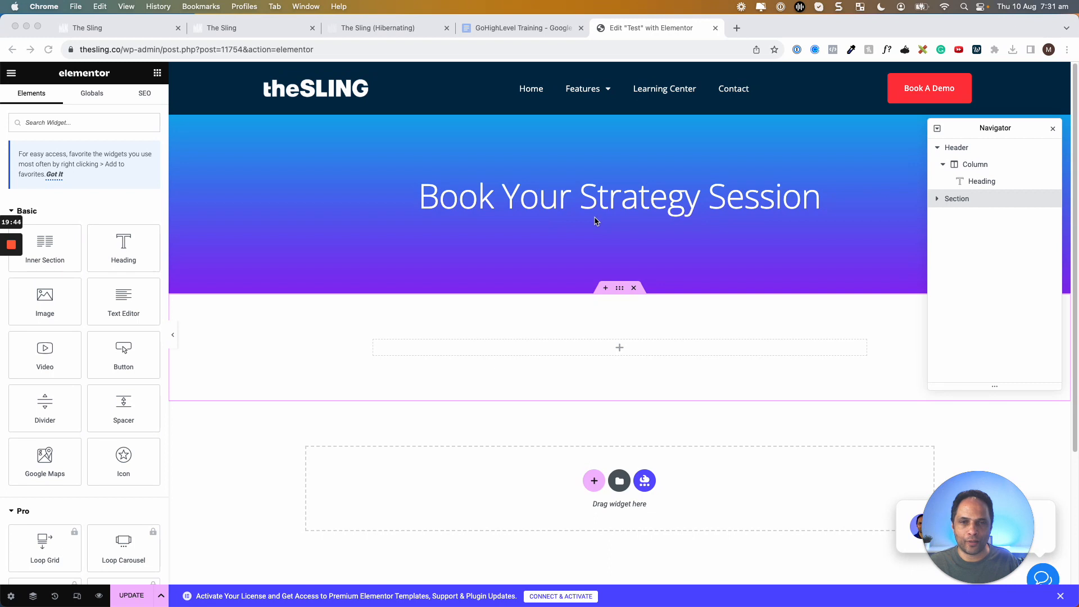
{"action": "scroll", "coordinate": [594, 218], "scroll_direction": "down", "scroll_amount": 3}
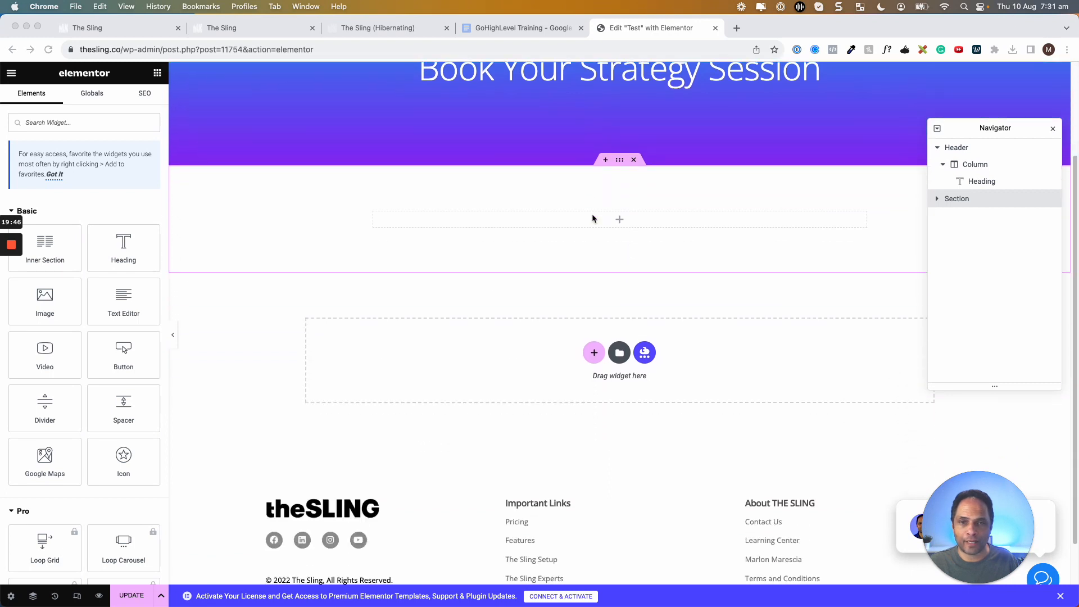
{"action": "scroll", "coordinate": [594, 218], "scroll_direction": "up", "scroll_amount": 3}
{"action": "left_click", "coordinate": [161, 77]}
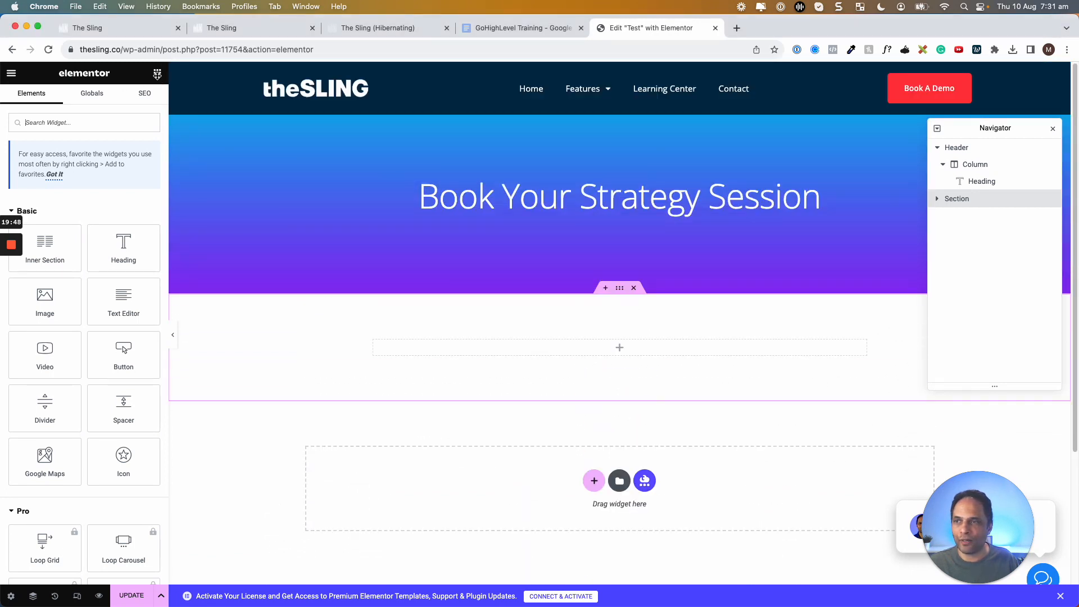
{"action": "left_click", "coordinate": [82, 123]}
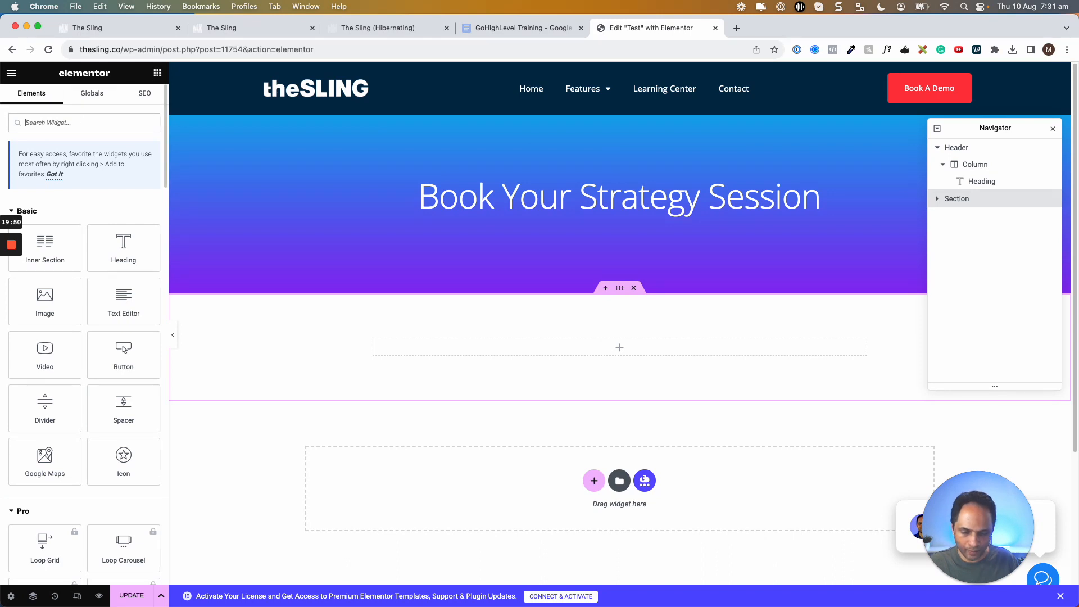
{"action": "type", "text": "html"}
{"action": "left_click_drag", "start_coordinate": [49, 229], "coordinate": [455, 357]}
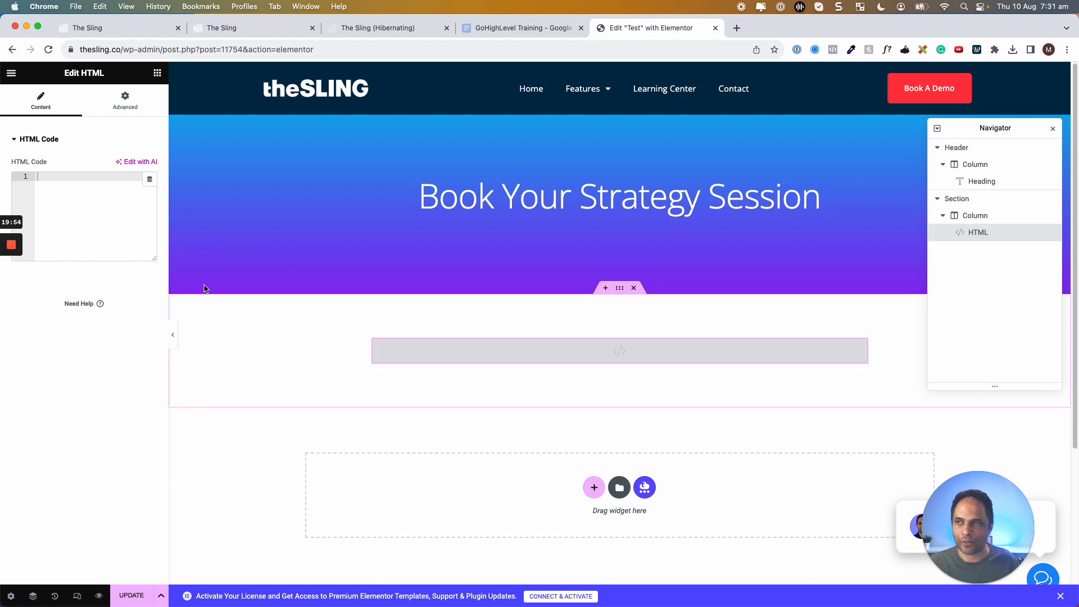
{"action": "left_click", "coordinate": [88, 214]}
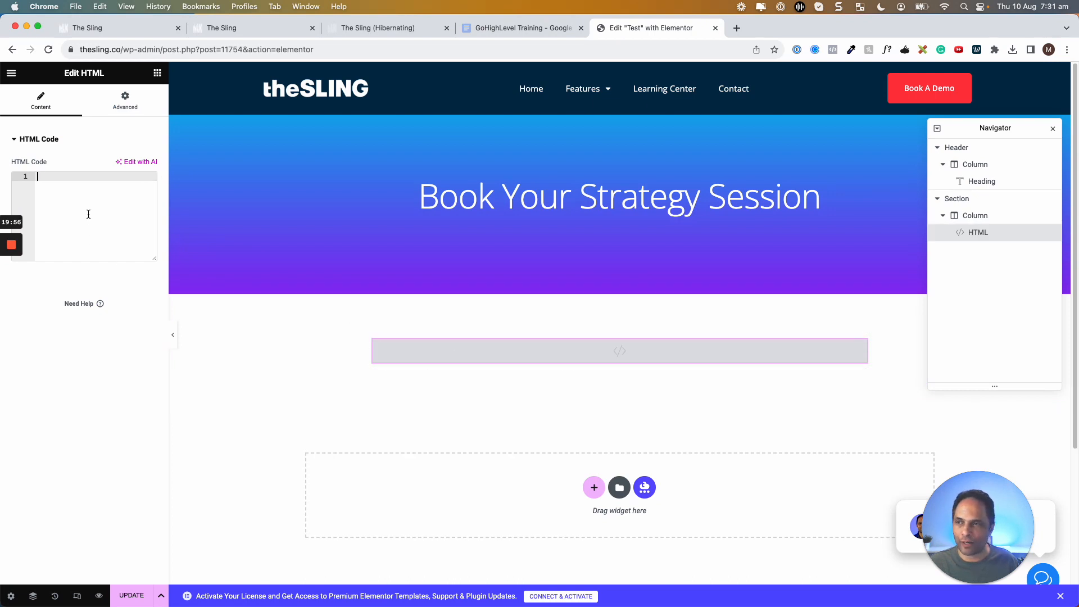
{"action": "key", "text": "super+v"}
{"action": "key", "text": "super+z"}
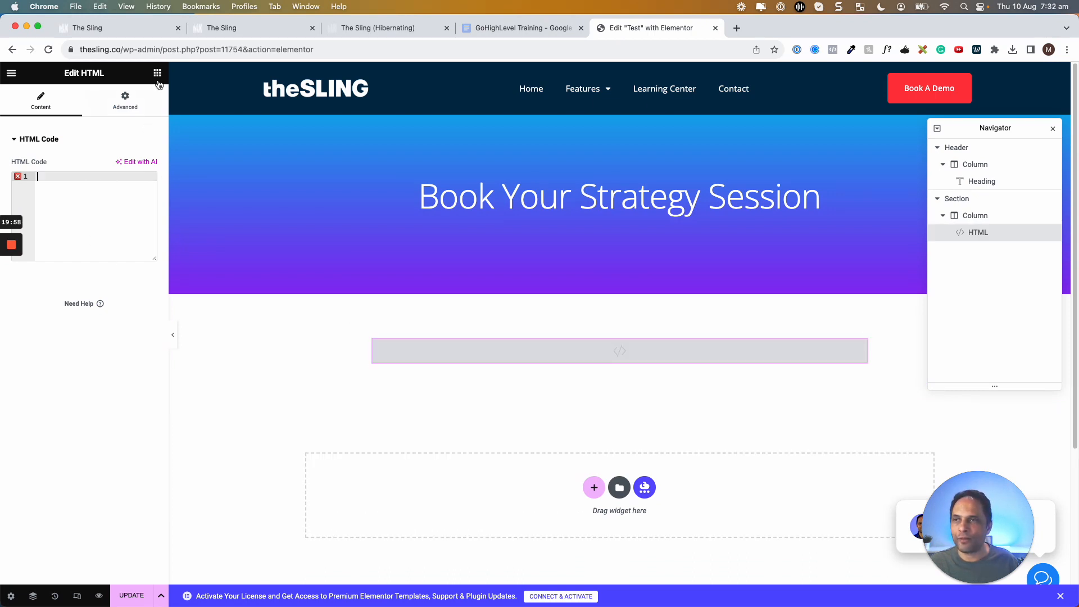
Step: Return to the GoHighLevel calendar list and copy the Video Marketing Machine Strategy Call embed code again
{"action": "left_click", "coordinate": [147, 28]}
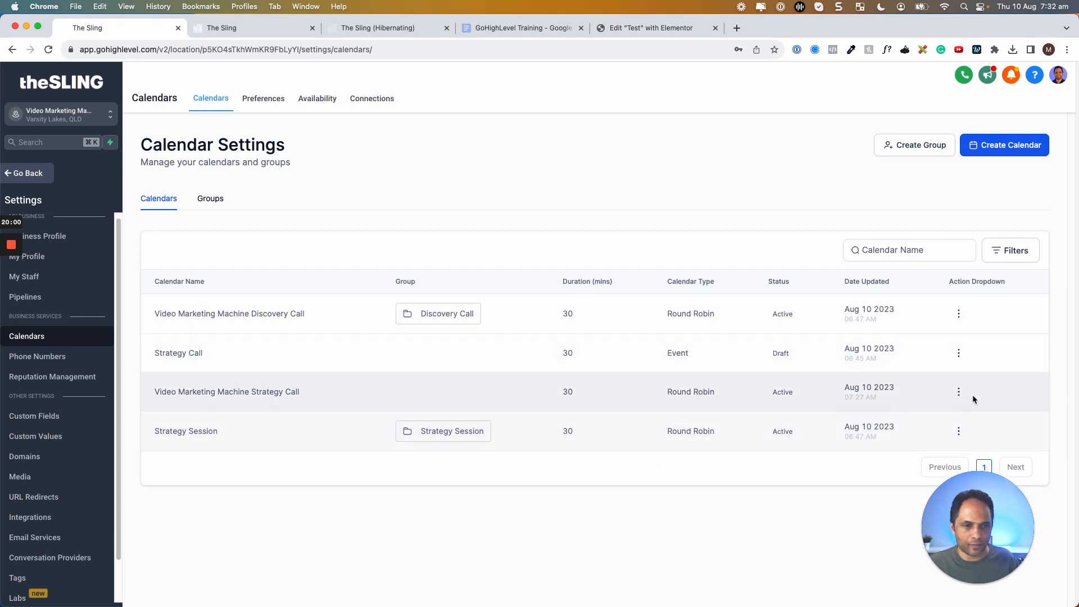
{"action": "left_click", "coordinate": [959, 392]}
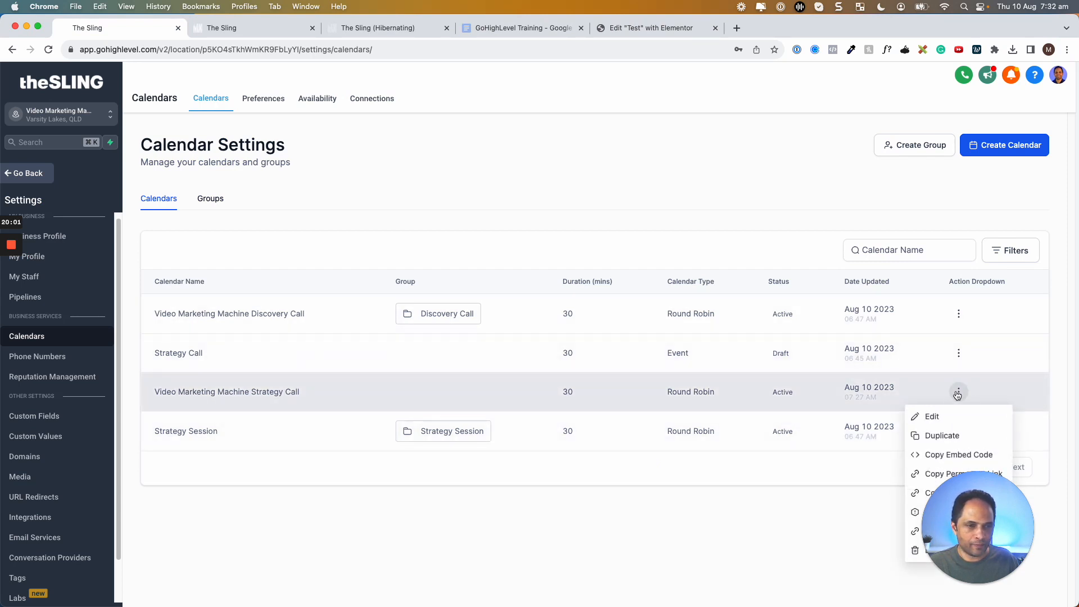
{"action": "left_click", "coordinate": [946, 460]}
Step: Paste the calendar embed code into the HTML widget on the Elementor page and check the embedded booking calendar
{"action": "left_click", "coordinate": [658, 31]}
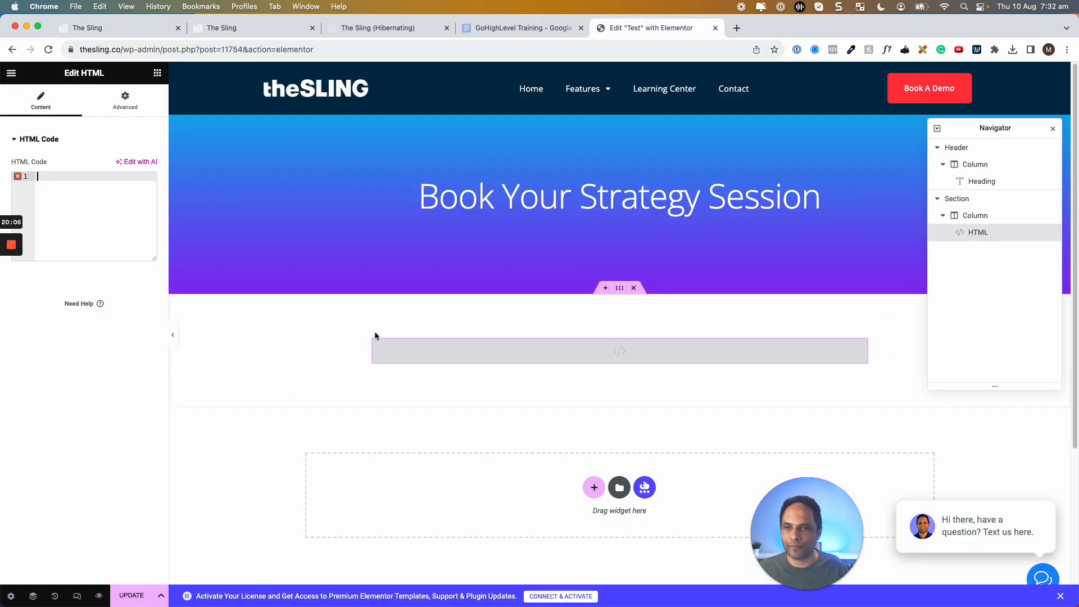
{"action": "left_click", "coordinate": [96, 195]}
{"action": "key", "text": "super+v"}
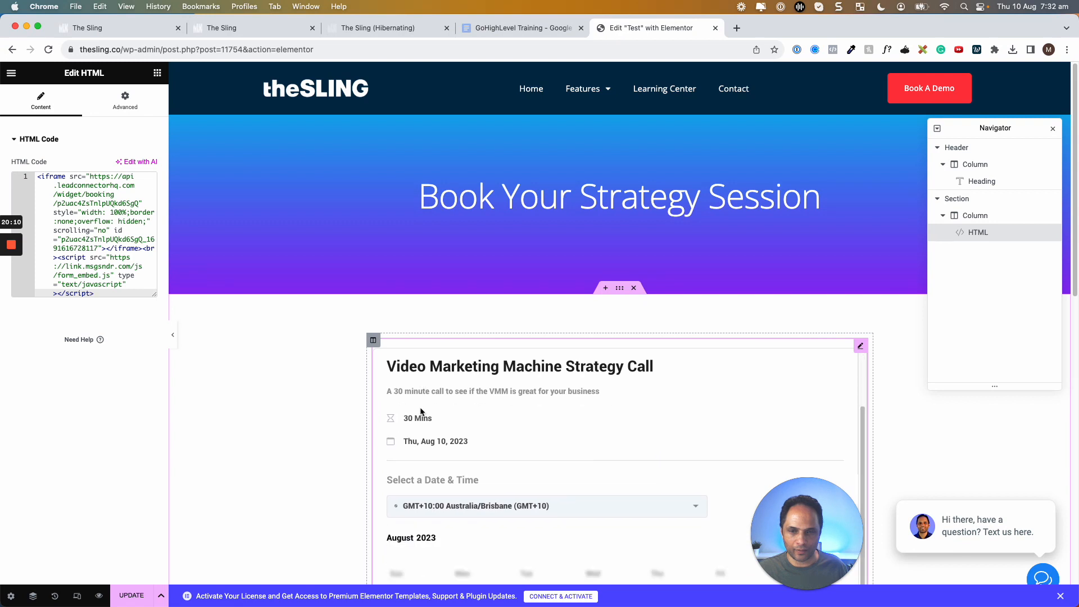
{"action": "scroll", "coordinate": [325, 392], "scroll_direction": "down", "scroll_amount": 3}
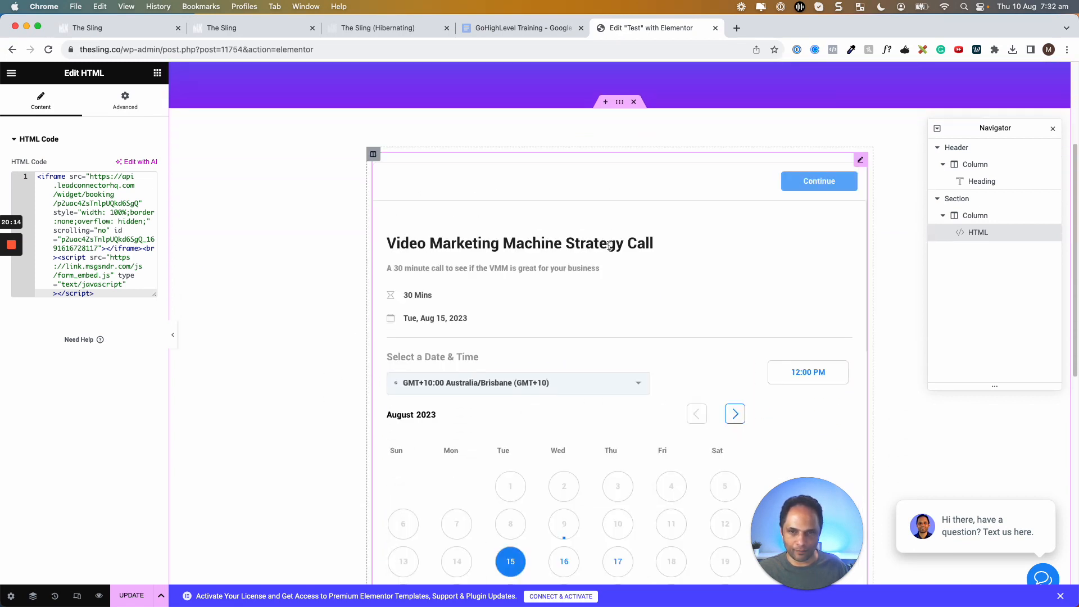
{"action": "scroll", "coordinate": [580, 265], "scroll_direction": "down", "scroll_amount": 5}
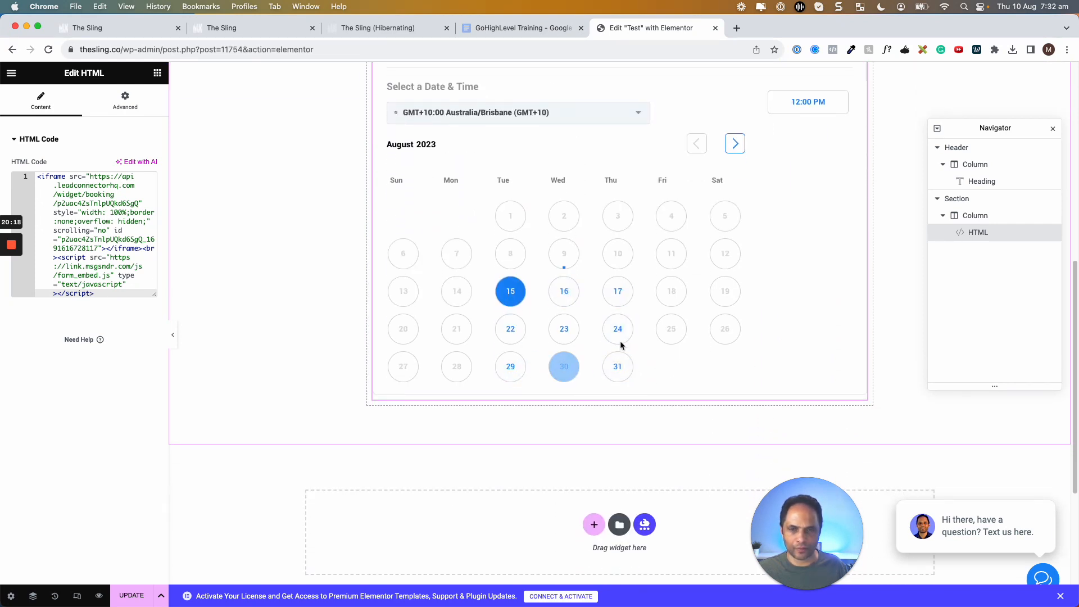
Step: Update the Test page in Elementor and preview it to check the embedded booking calendar
{"action": "left_click", "coordinate": [133, 604]}
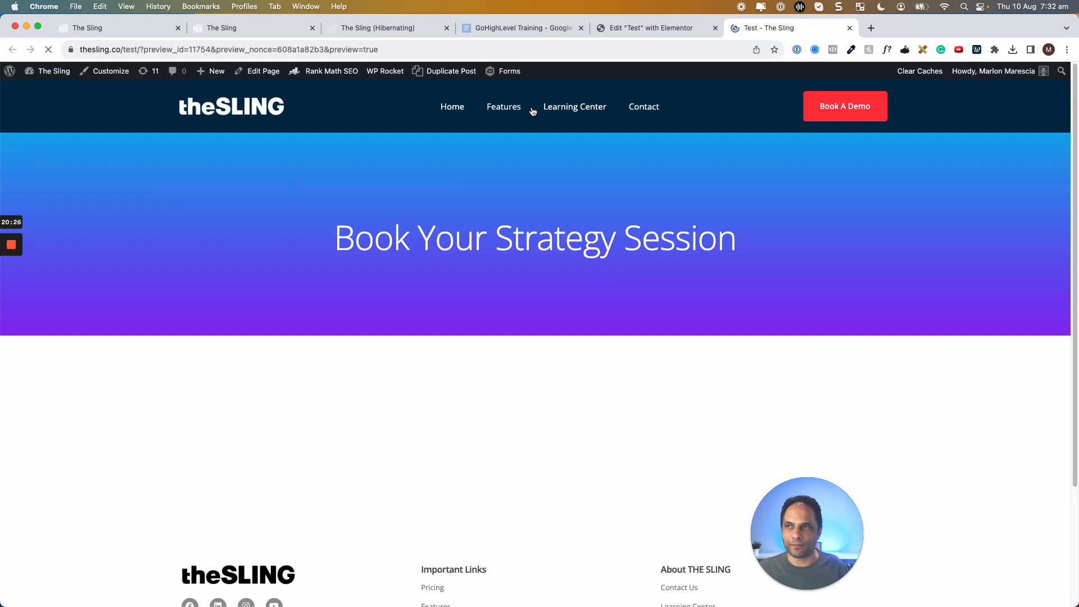
{"action": "scroll", "coordinate": [593, 222], "scroll_direction": "down", "scroll_amount": 6}
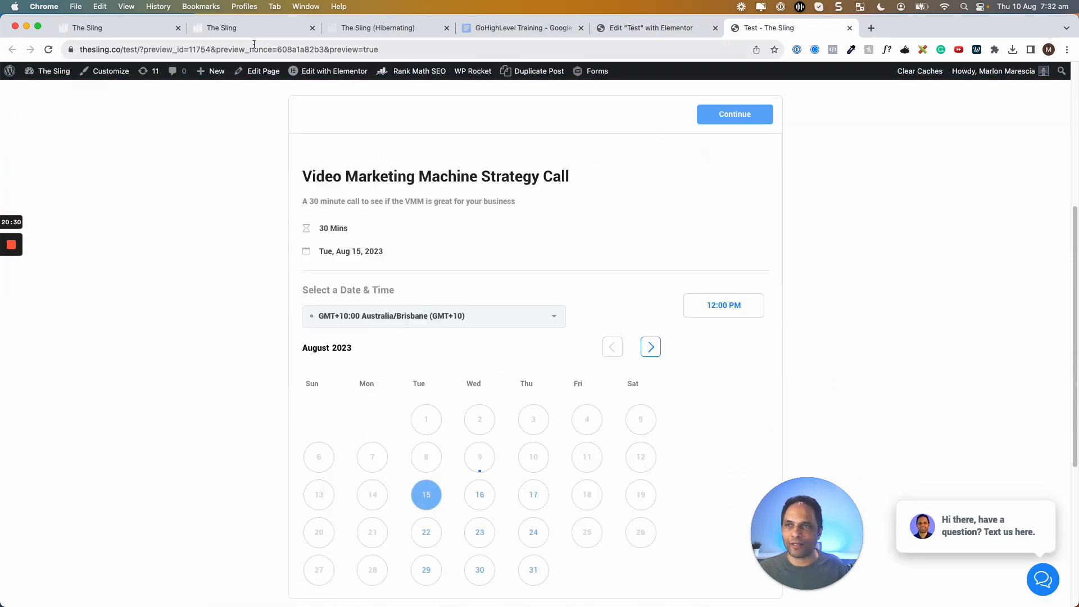
Step: Copy the permanent link of the Video Marketing Machine Strategy Call calendar in GoHighLevel and open it in a new browser tab to inspect its URL
{"action": "left_click", "coordinate": [87, 28]}
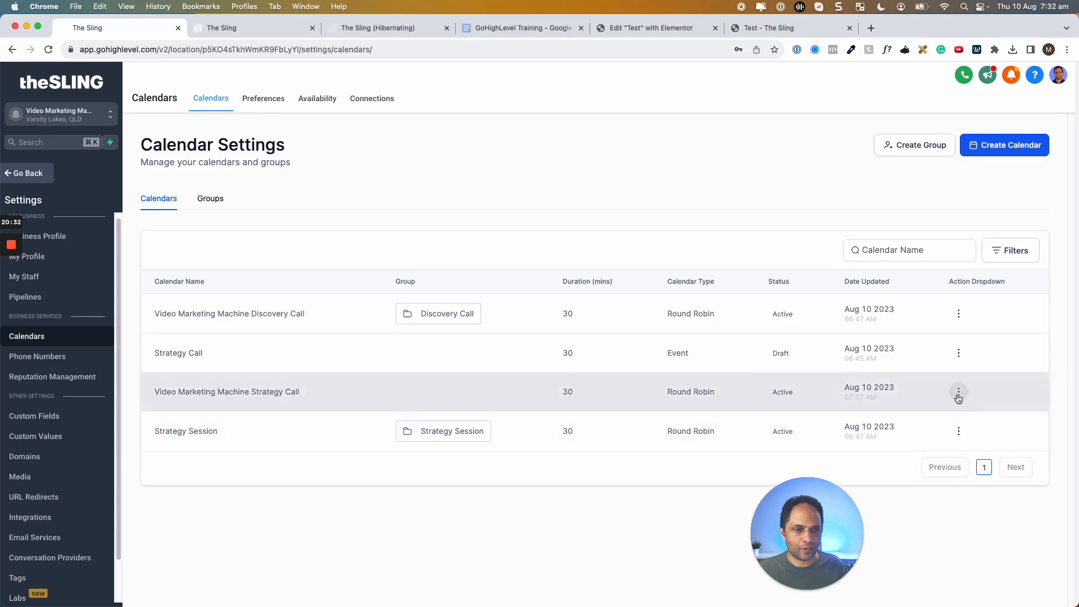
{"action": "left_click", "coordinate": [958, 392]}
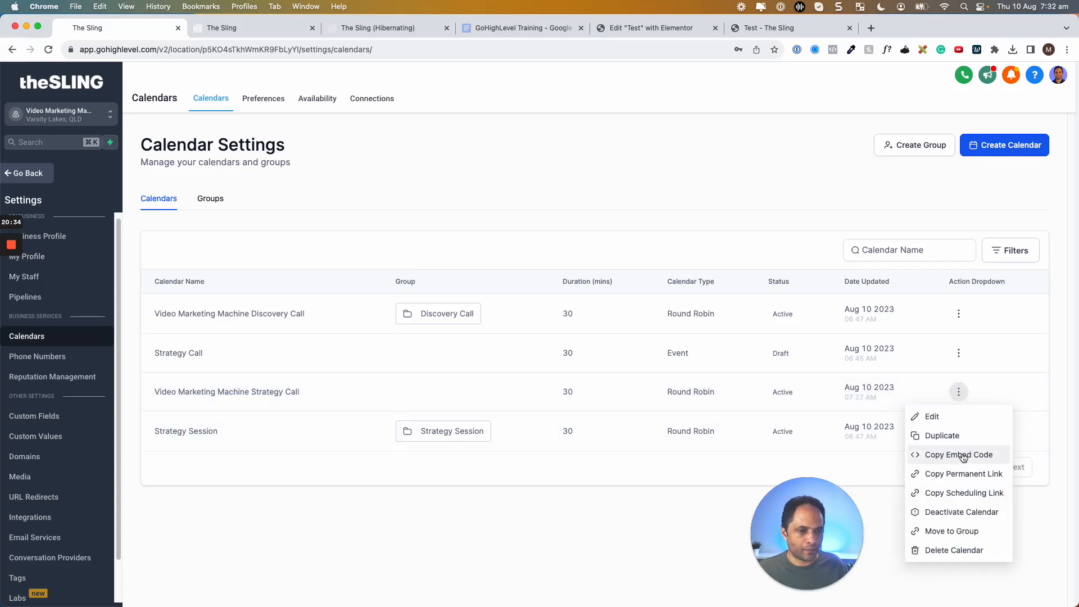
{"action": "left_click", "coordinate": [942, 476]}
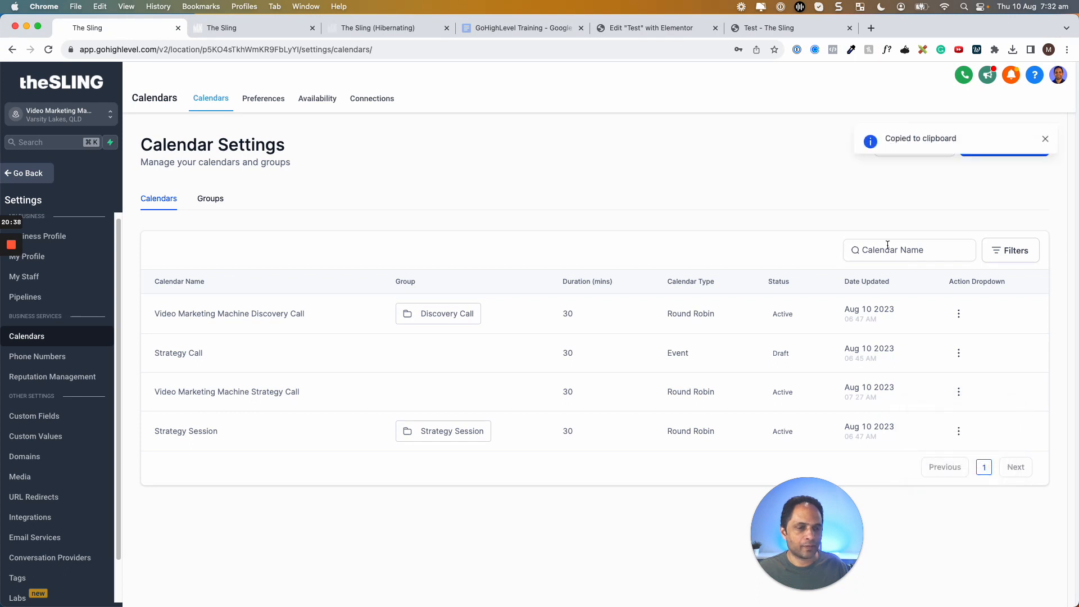
{"action": "left_click", "coordinate": [871, 29]}
{"action": "key", "text": "super+v"}
{"action": "key", "text": "Return"}
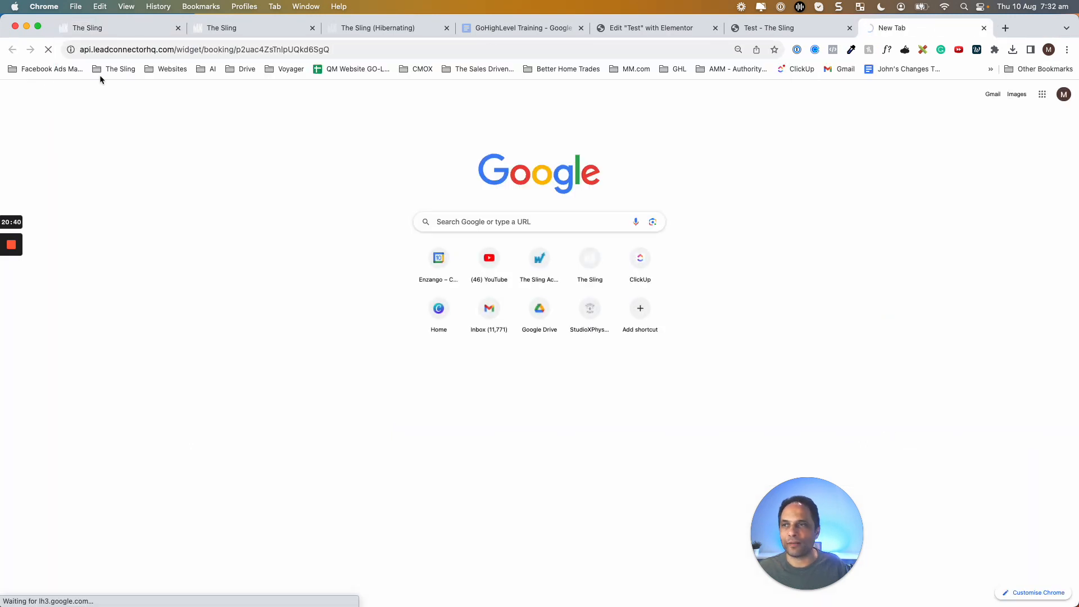
{"action": "left_click", "coordinate": [86, 49]}
{"action": "left_click", "coordinate": [83, 49]}
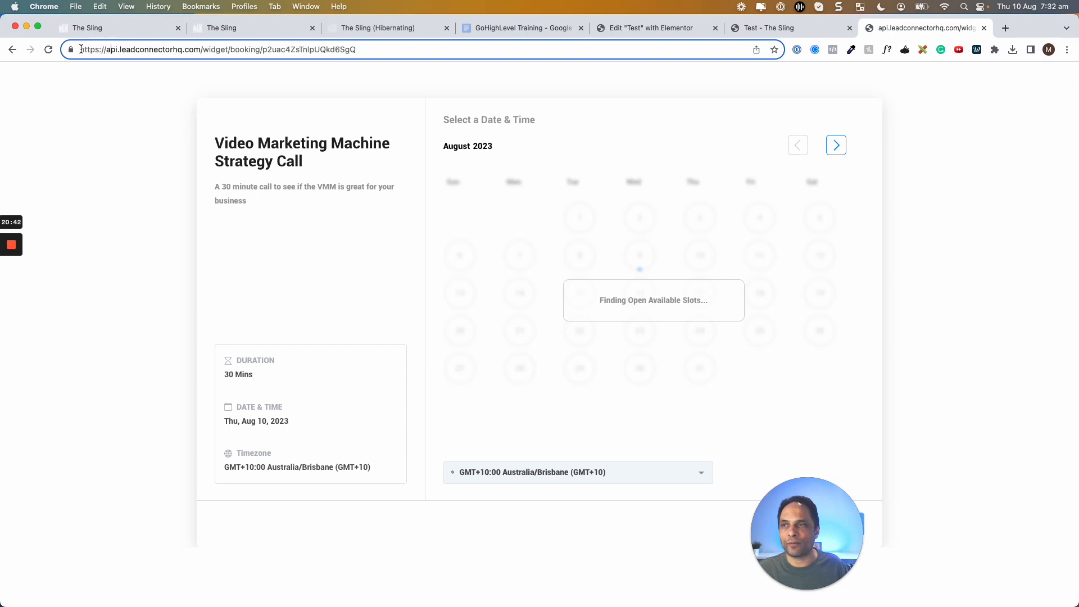
{"action": "left_click_drag", "start_coordinate": [104, 50], "coordinate": [378, 50]}
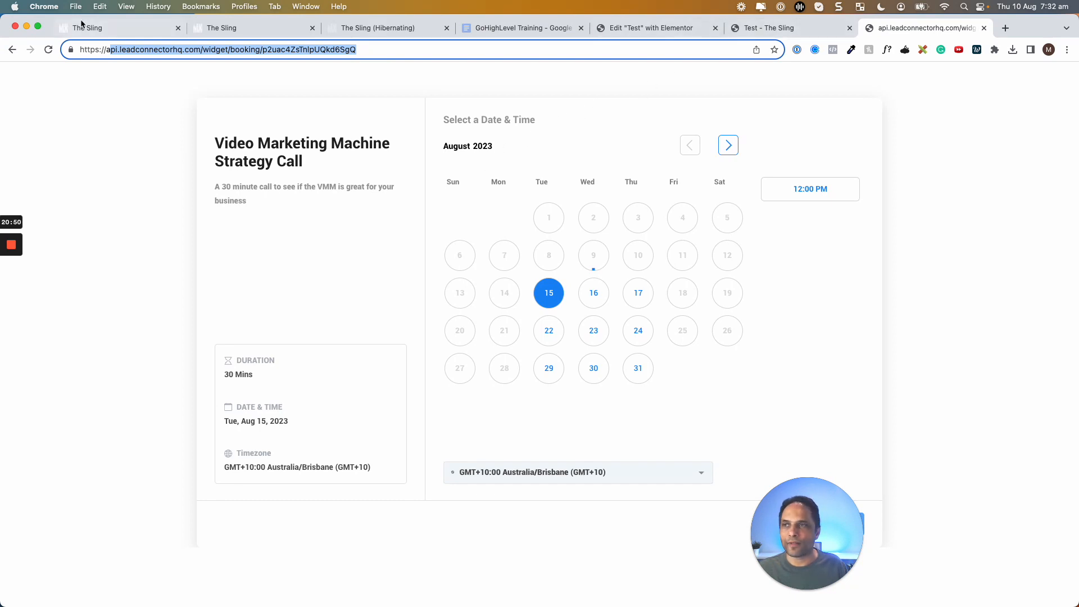
Step: Copy the scheduling link of the Video Marketing Machine Strategy Call calendar in GoHighLevel and open it in another new browser tab
{"action": "left_click", "coordinate": [146, 28]}
{"action": "left_click", "coordinate": [959, 390]}
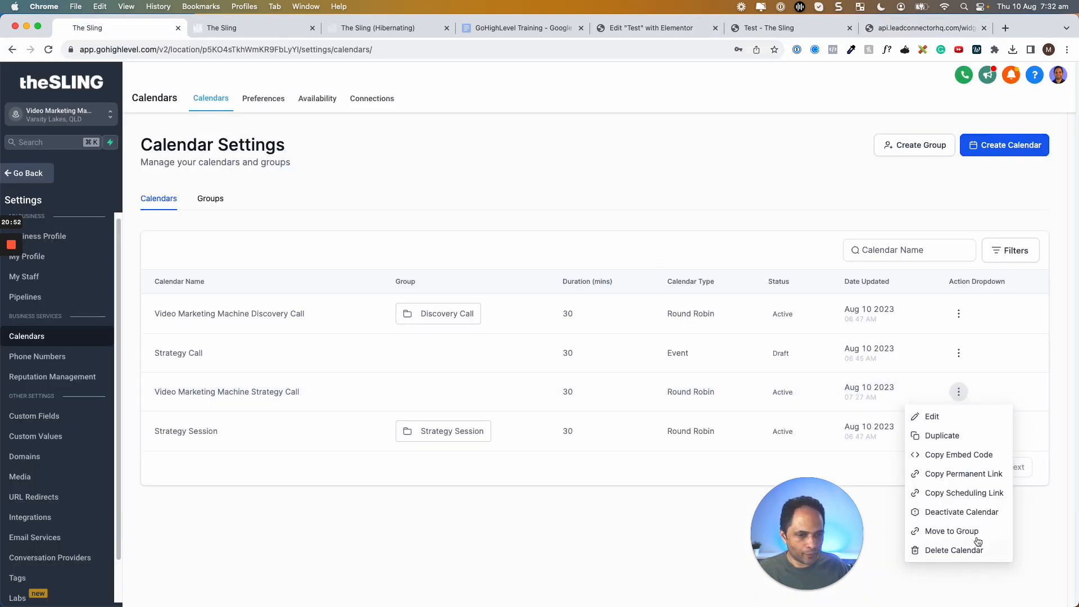
{"action": "left_click", "coordinate": [939, 493]}
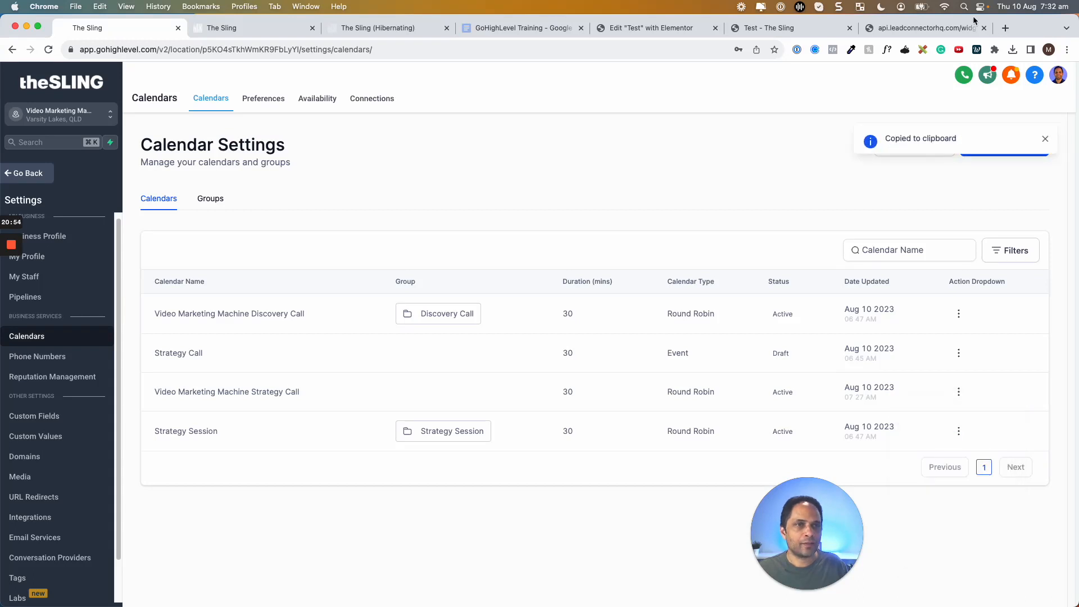
{"action": "left_click", "coordinate": [1006, 28]}
{"action": "key", "text": "super+v"}
{"action": "key", "text": "Return"}
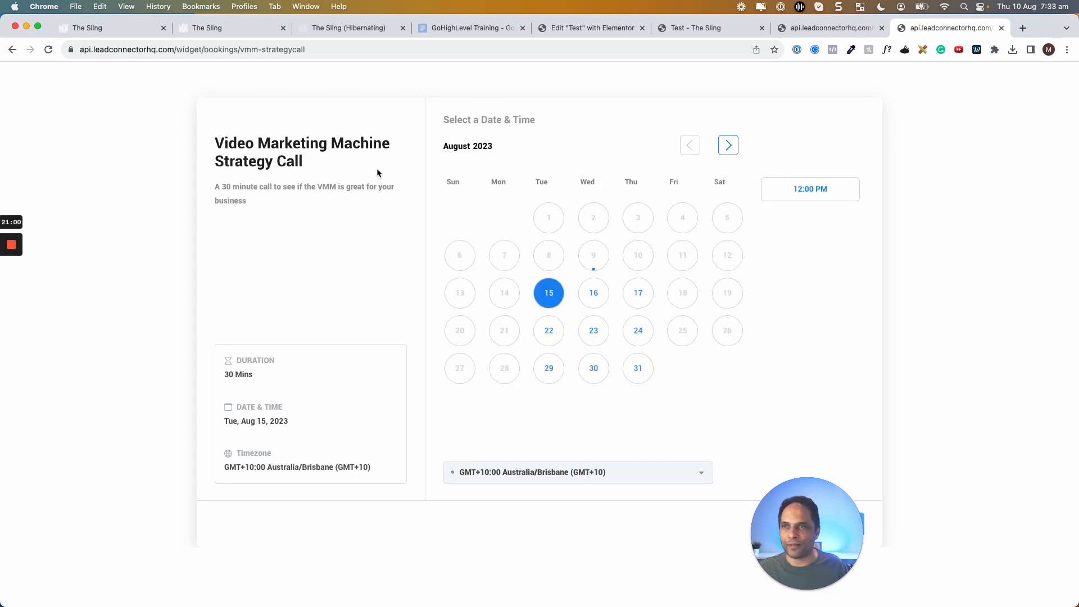
Step: Review the permanent-link booking page and the Strategy Call calendar's action options in GoHighLevel, and switch back to the Elementor editor
{"action": "left_click", "coordinate": [846, 32]}
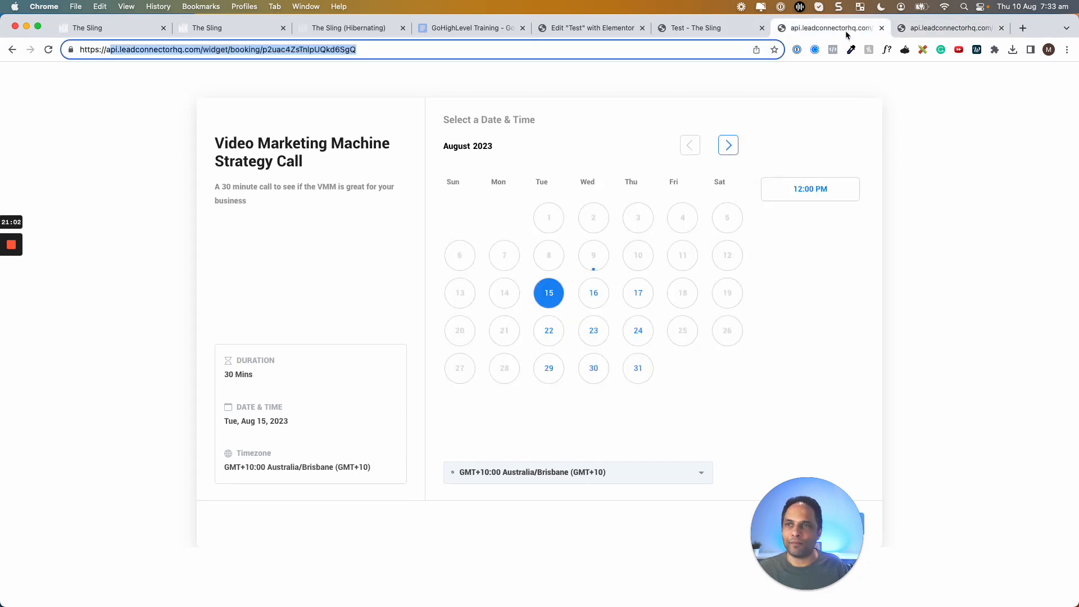
{"action": "left_click", "coordinate": [115, 33]}
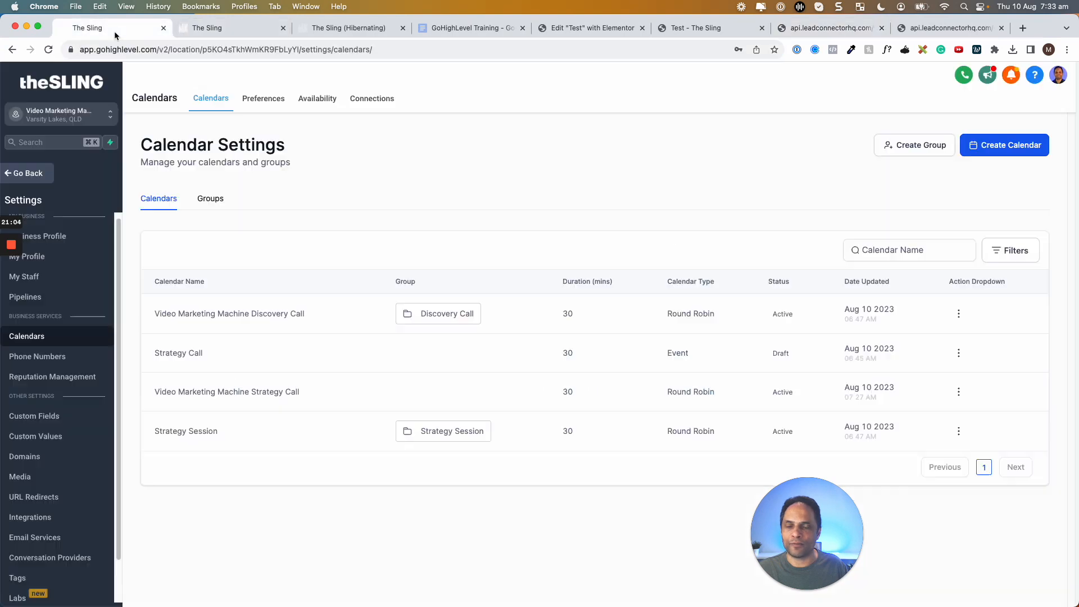
{"action": "left_click", "coordinate": [959, 392]}
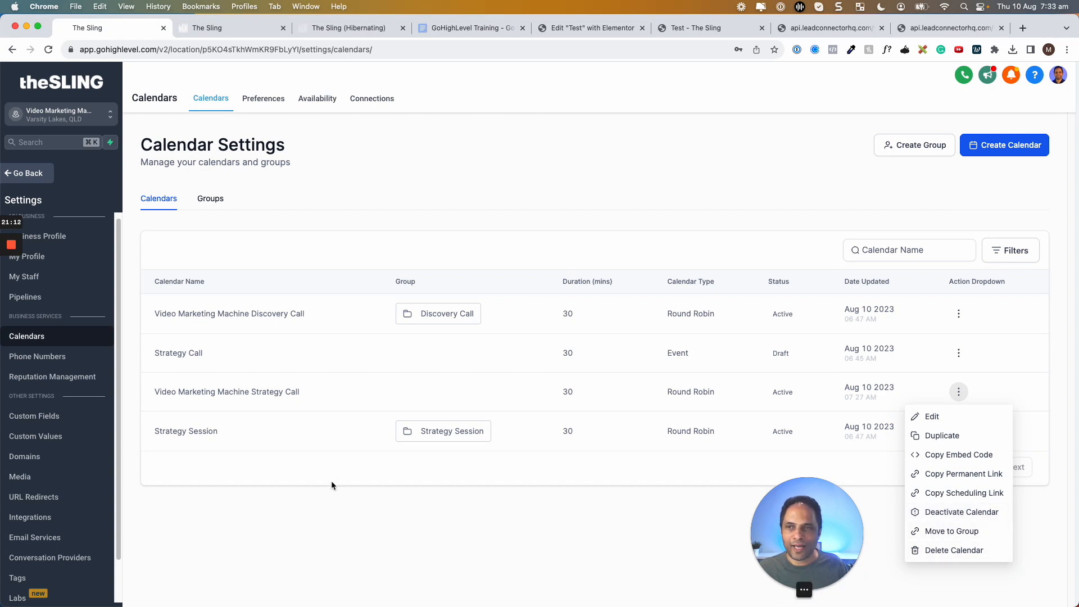
{"action": "left_click", "coordinate": [340, 509]}
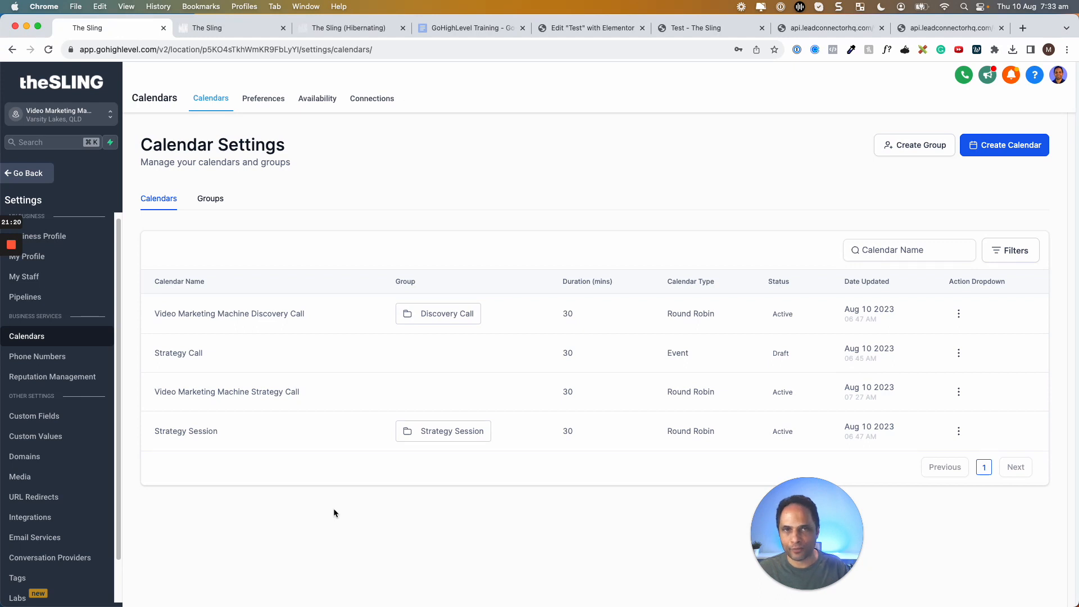
{"action": "left_click", "coordinate": [599, 33]}
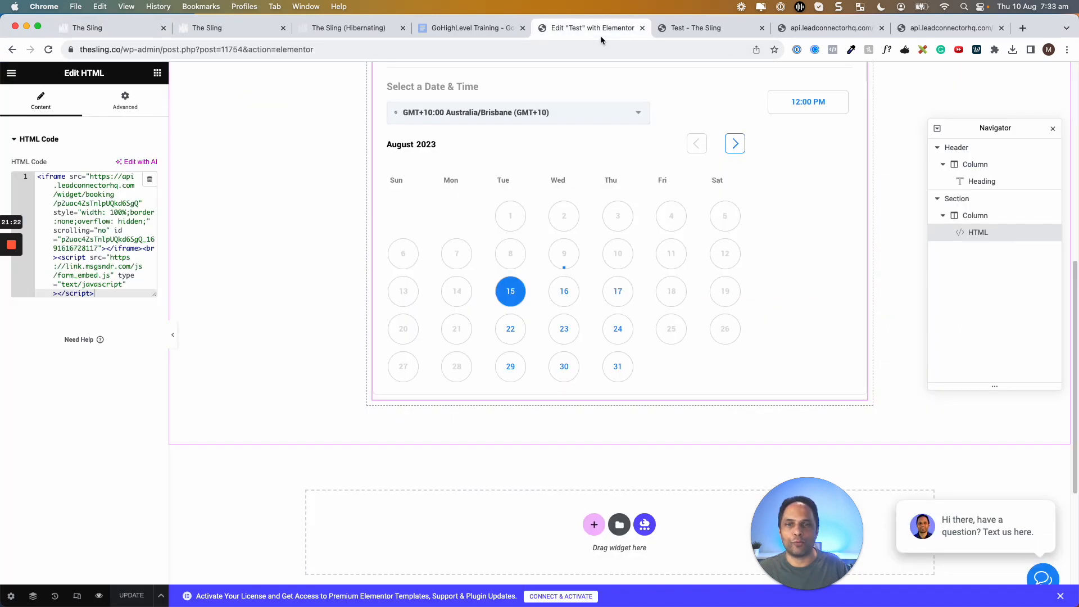